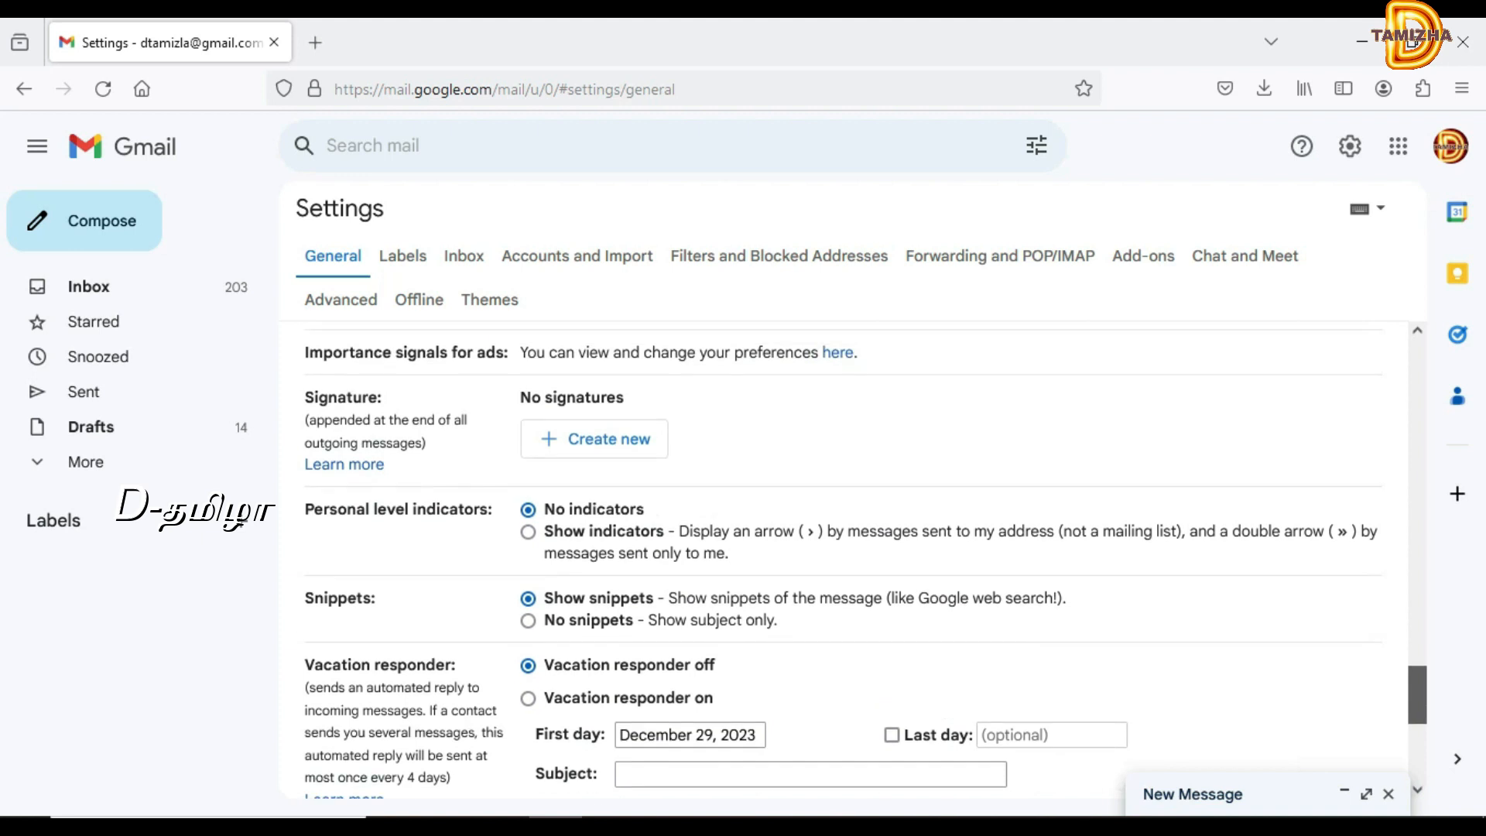
Create a new Gmail signature named "D TAMIZHA" in the general settings
scroll(851, 564, "up", 1)
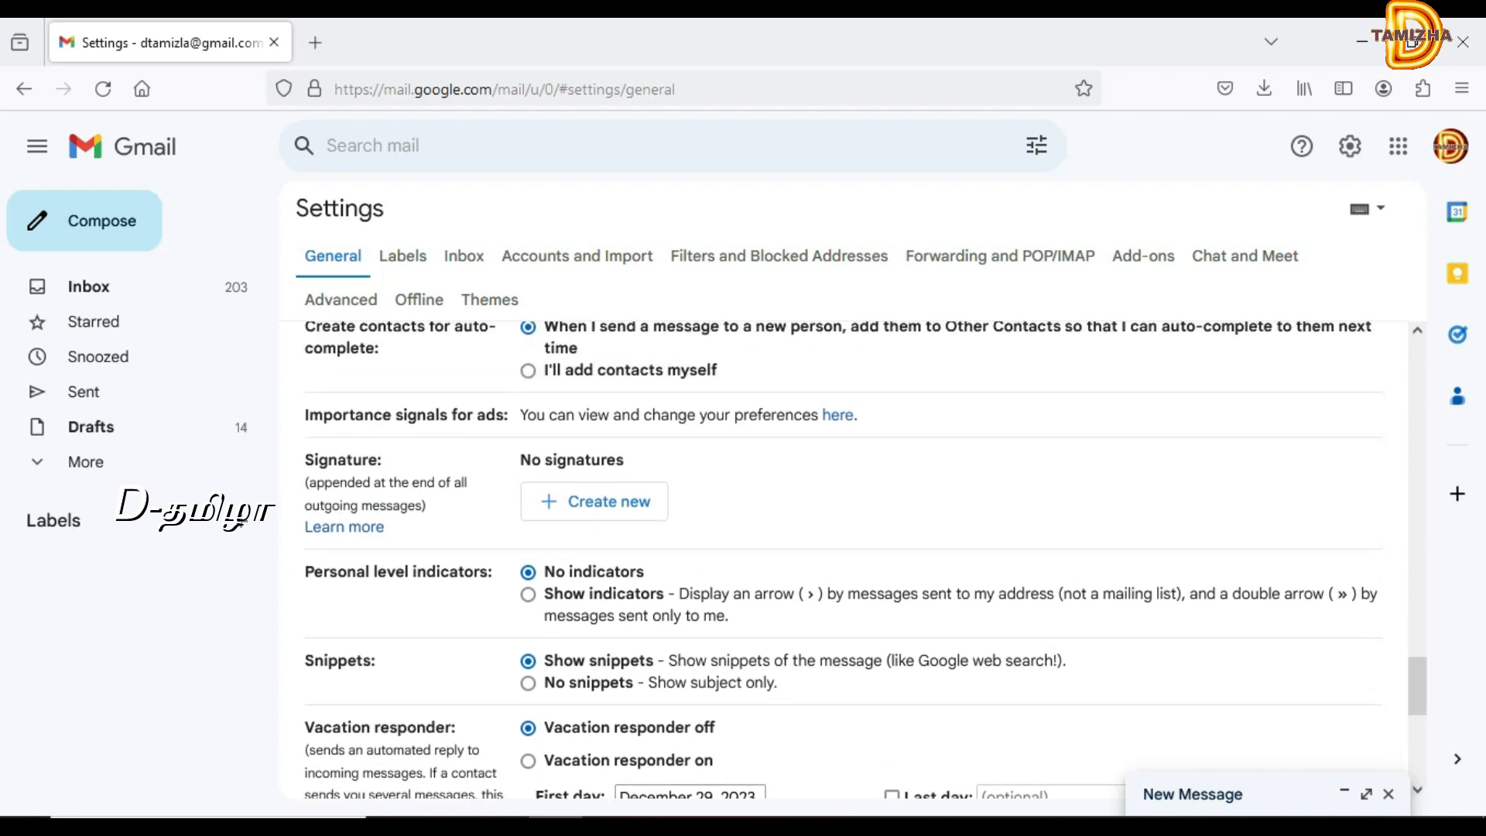
scroll(851, 542, "down", 4)
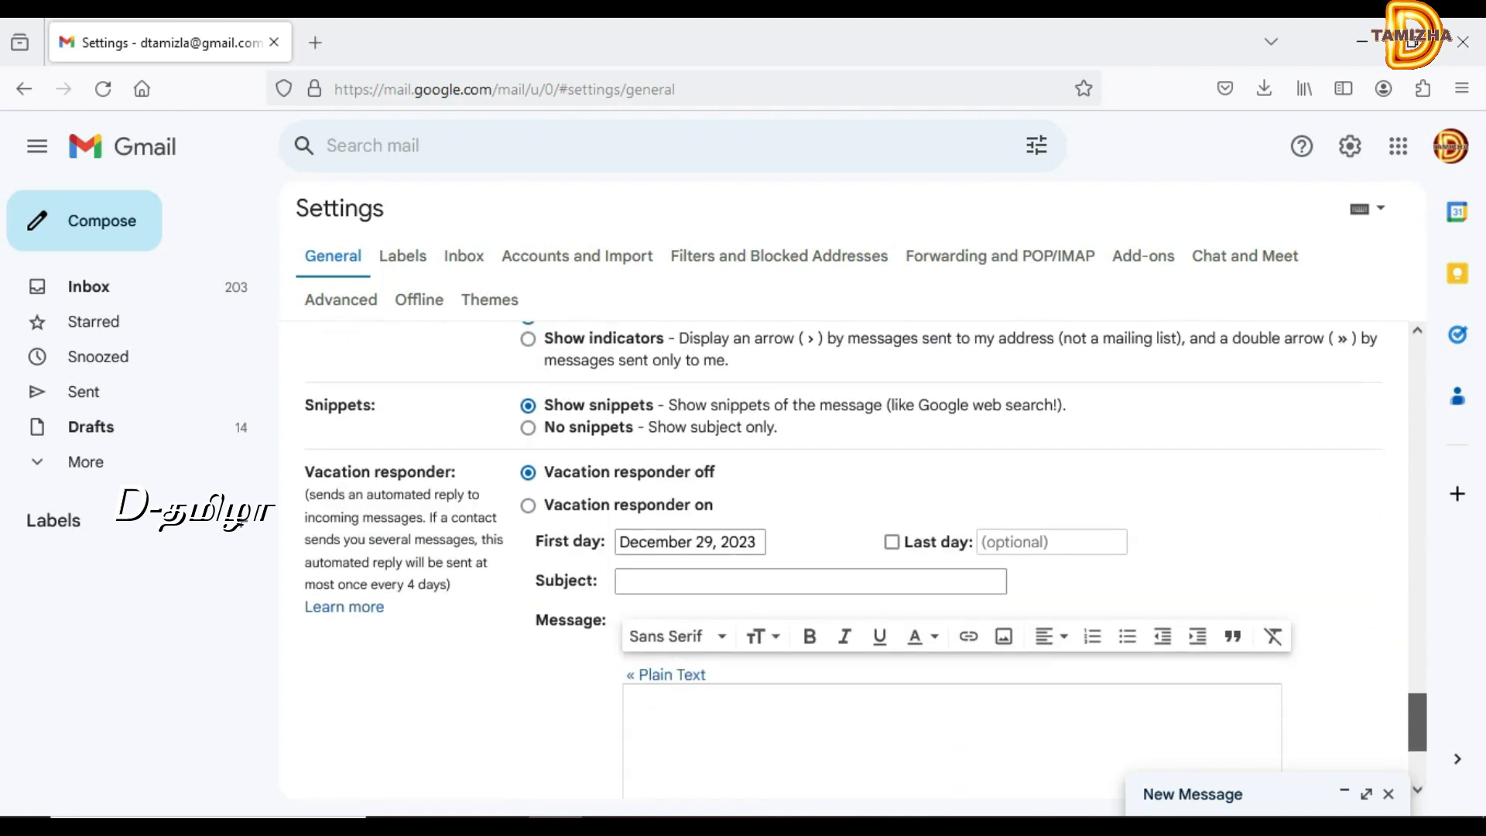
scroll(851, 557, "up", 5)
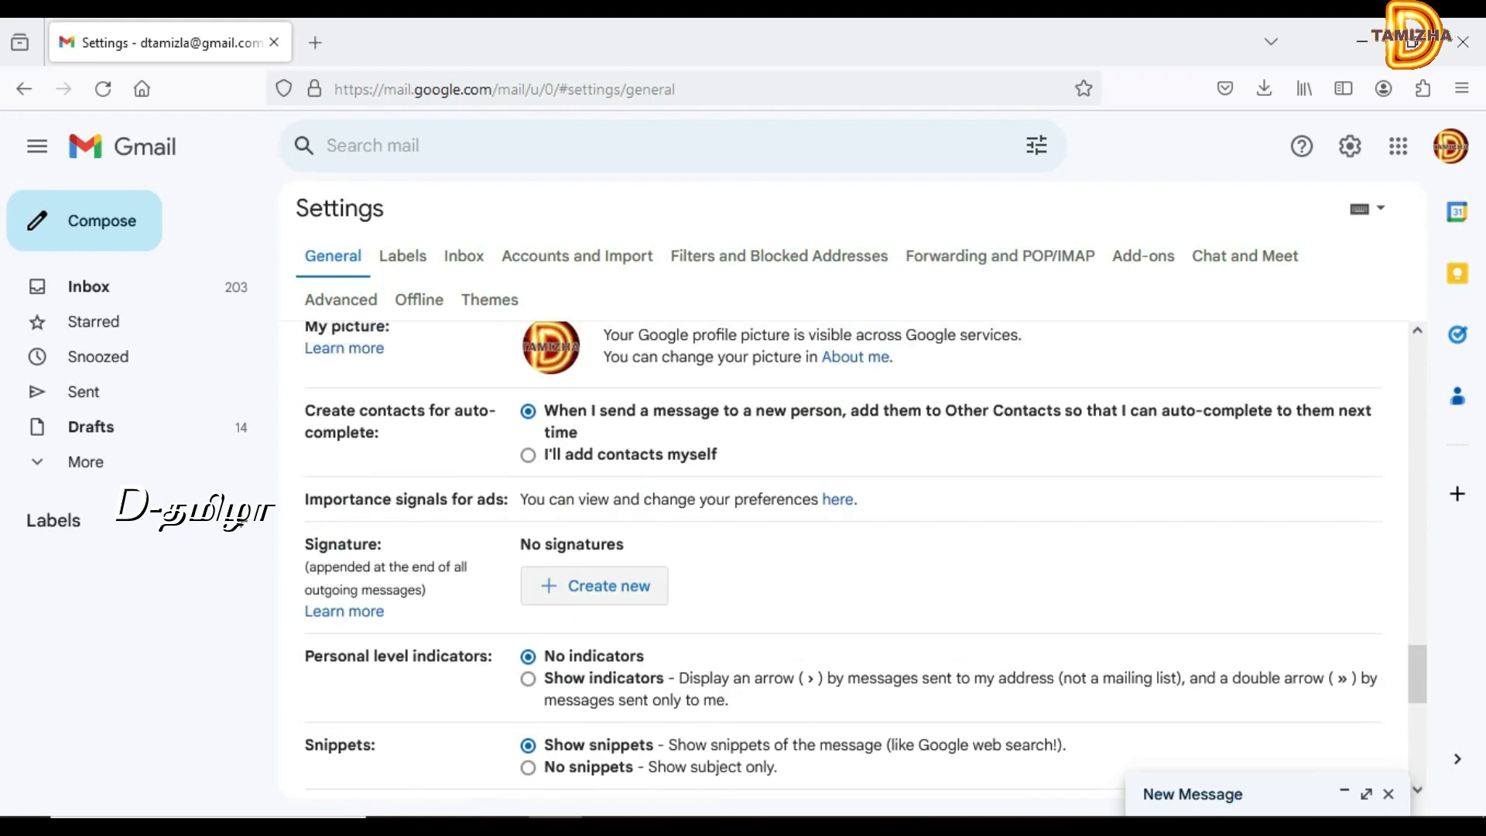
left_click(594, 585)
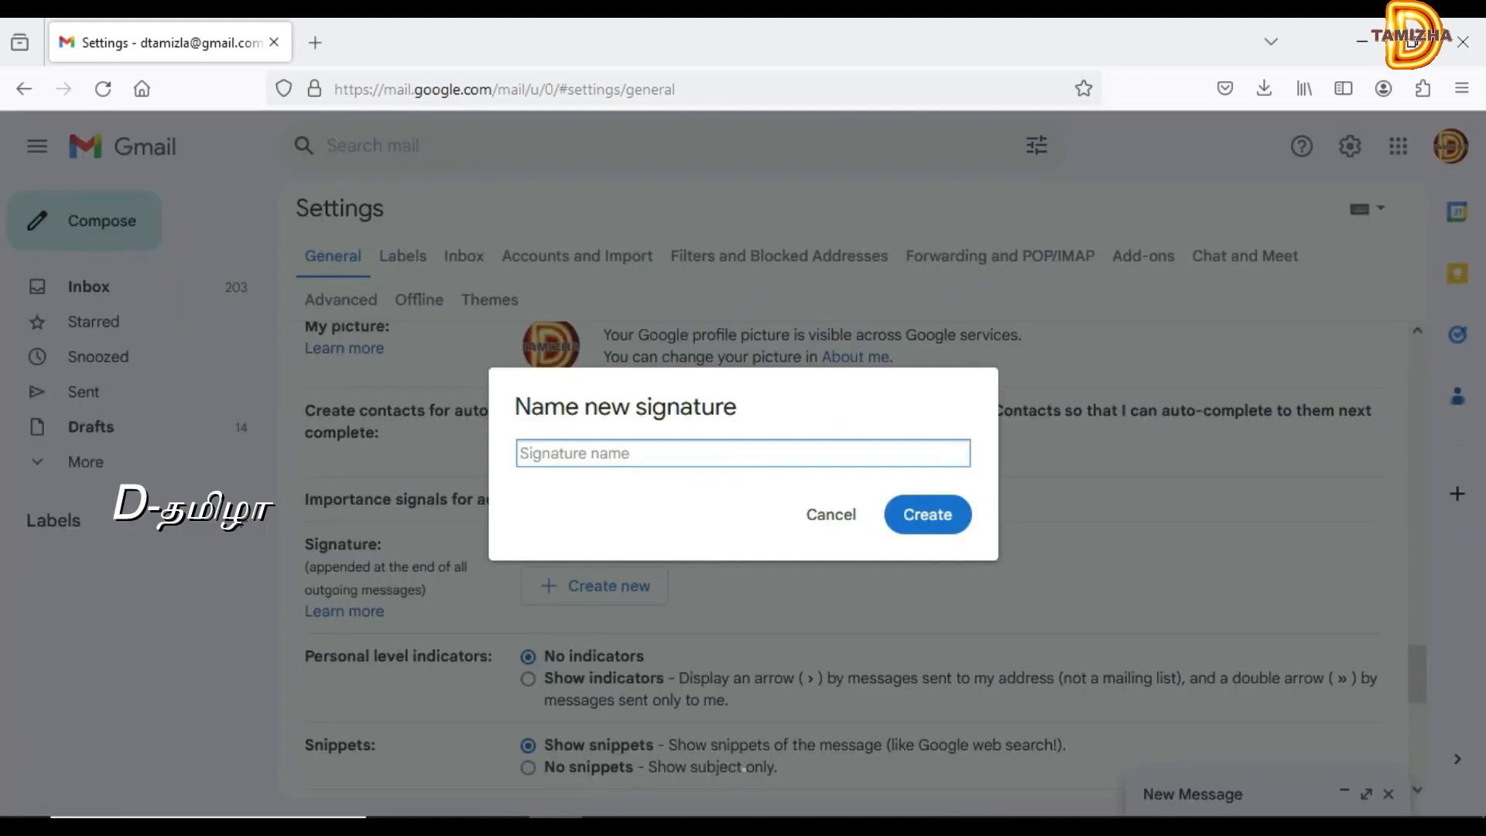
type("D TAMIZHA")
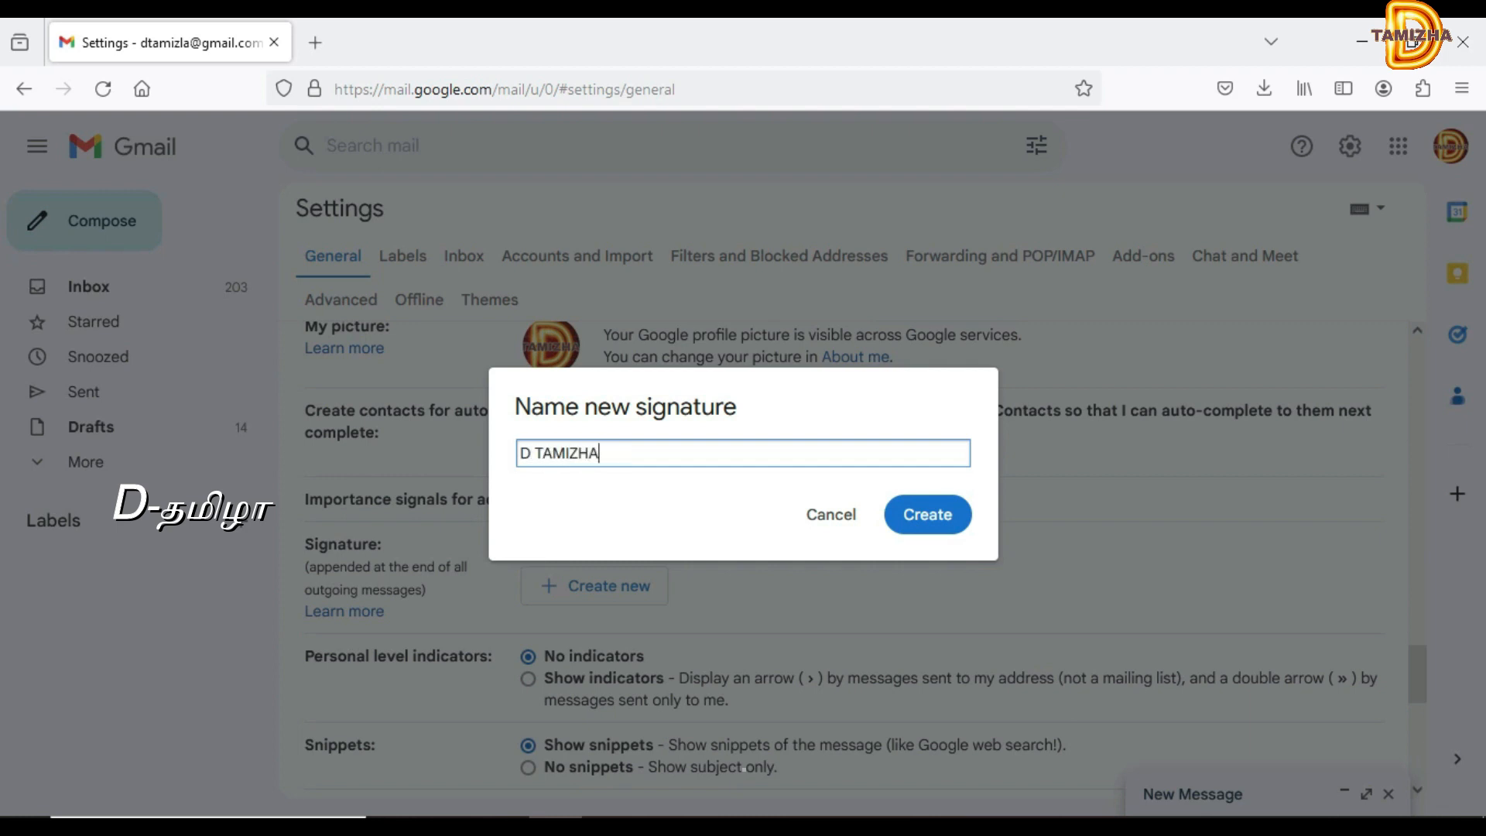
left_click(927, 515)
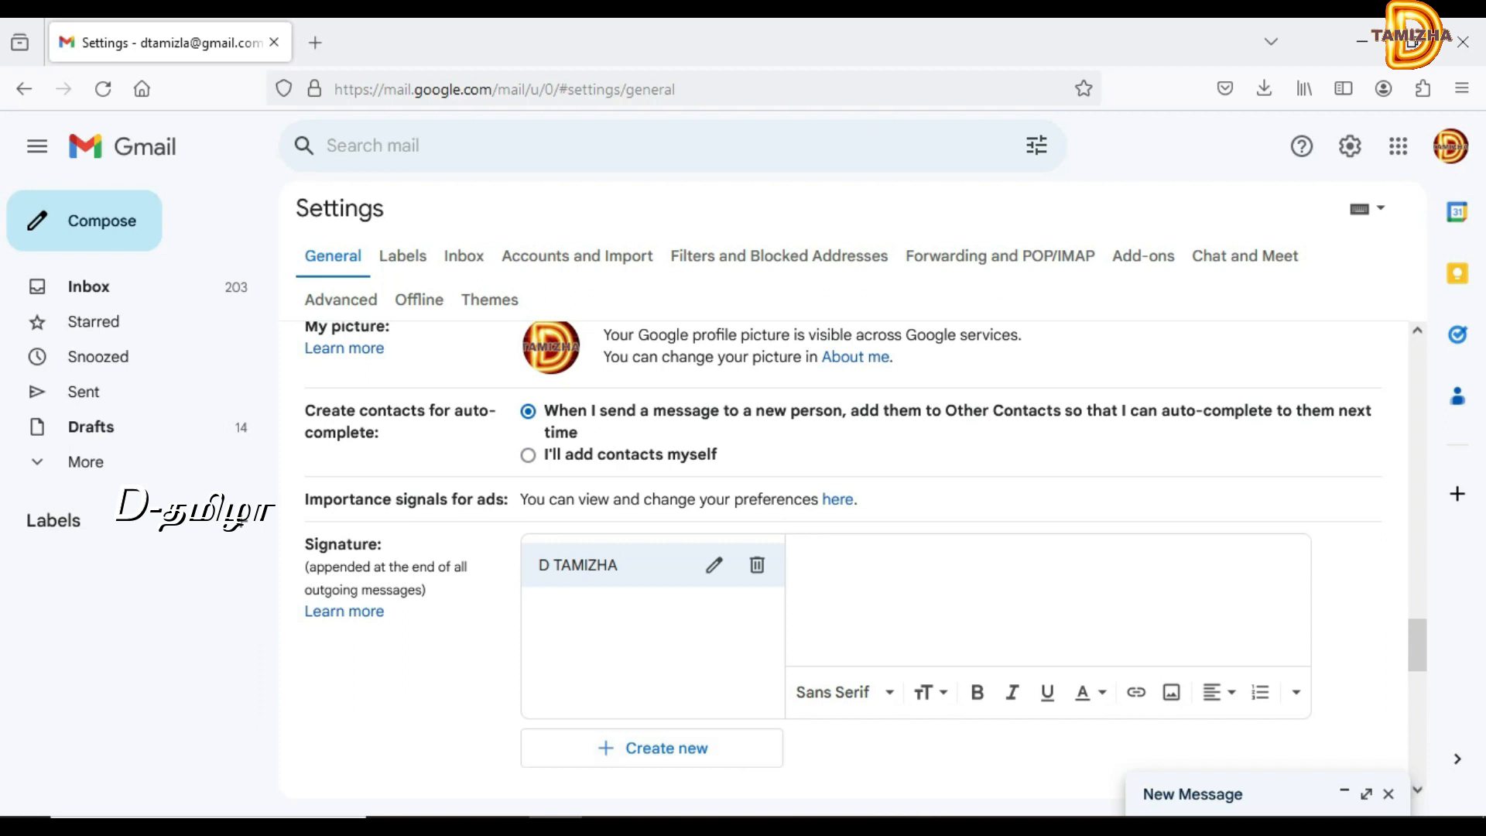
left_click(799, 555)
left_click(1171, 691)
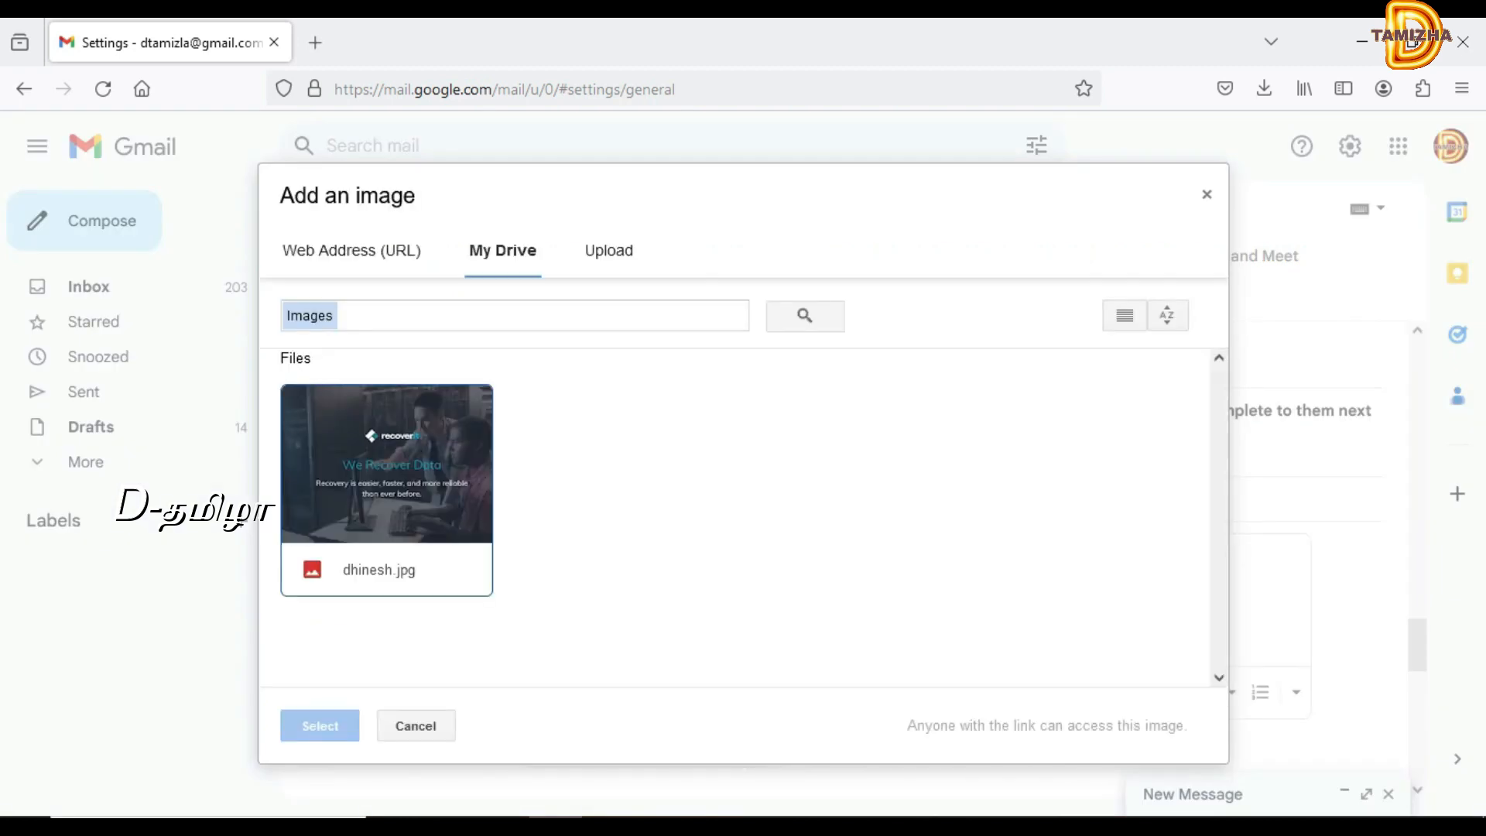
left_click(1207, 194)
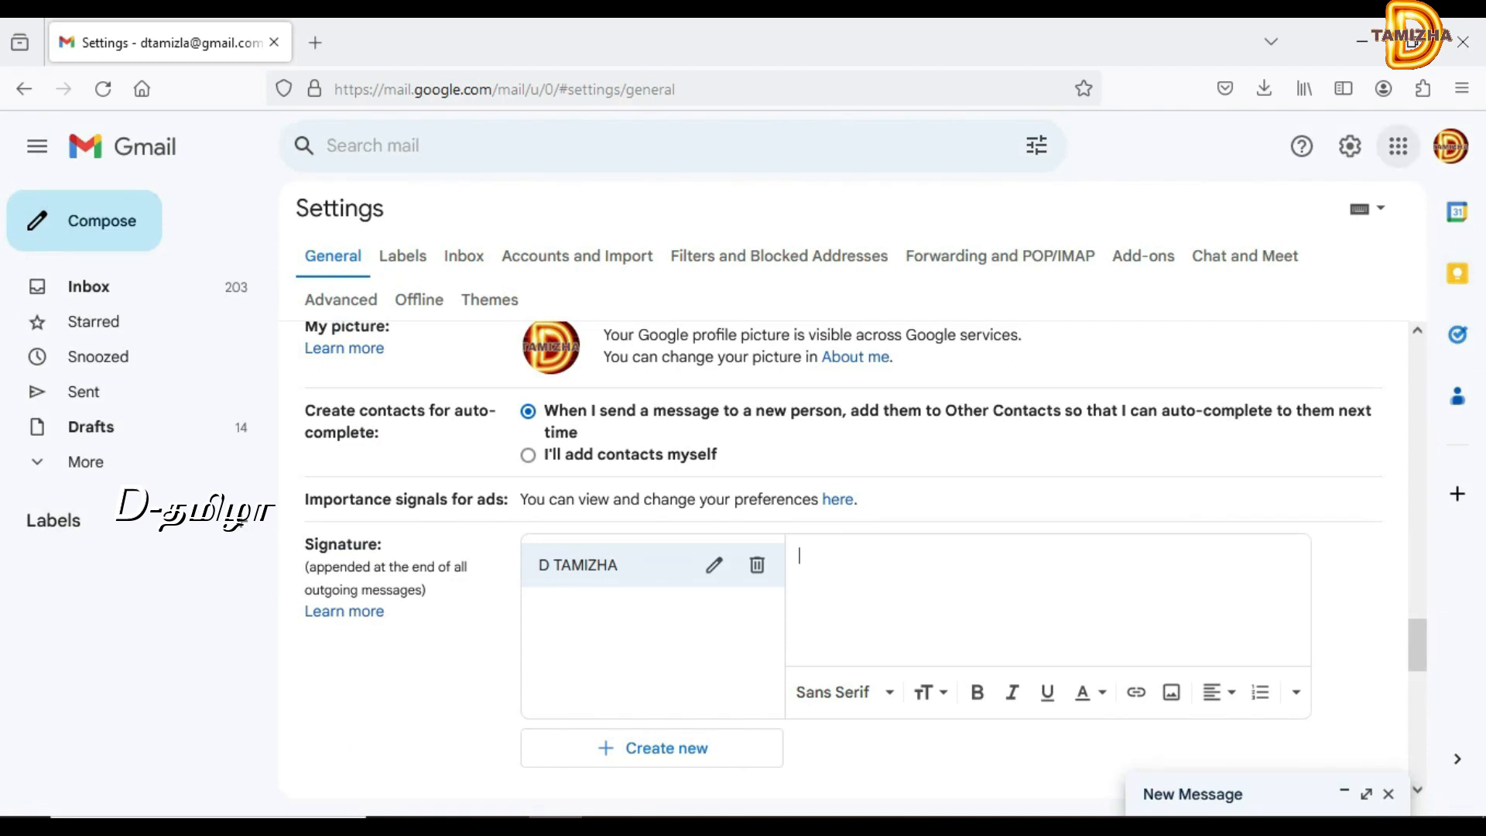
Switch to Google Docs from the Google apps list and start a blank document
left_click(1397, 146)
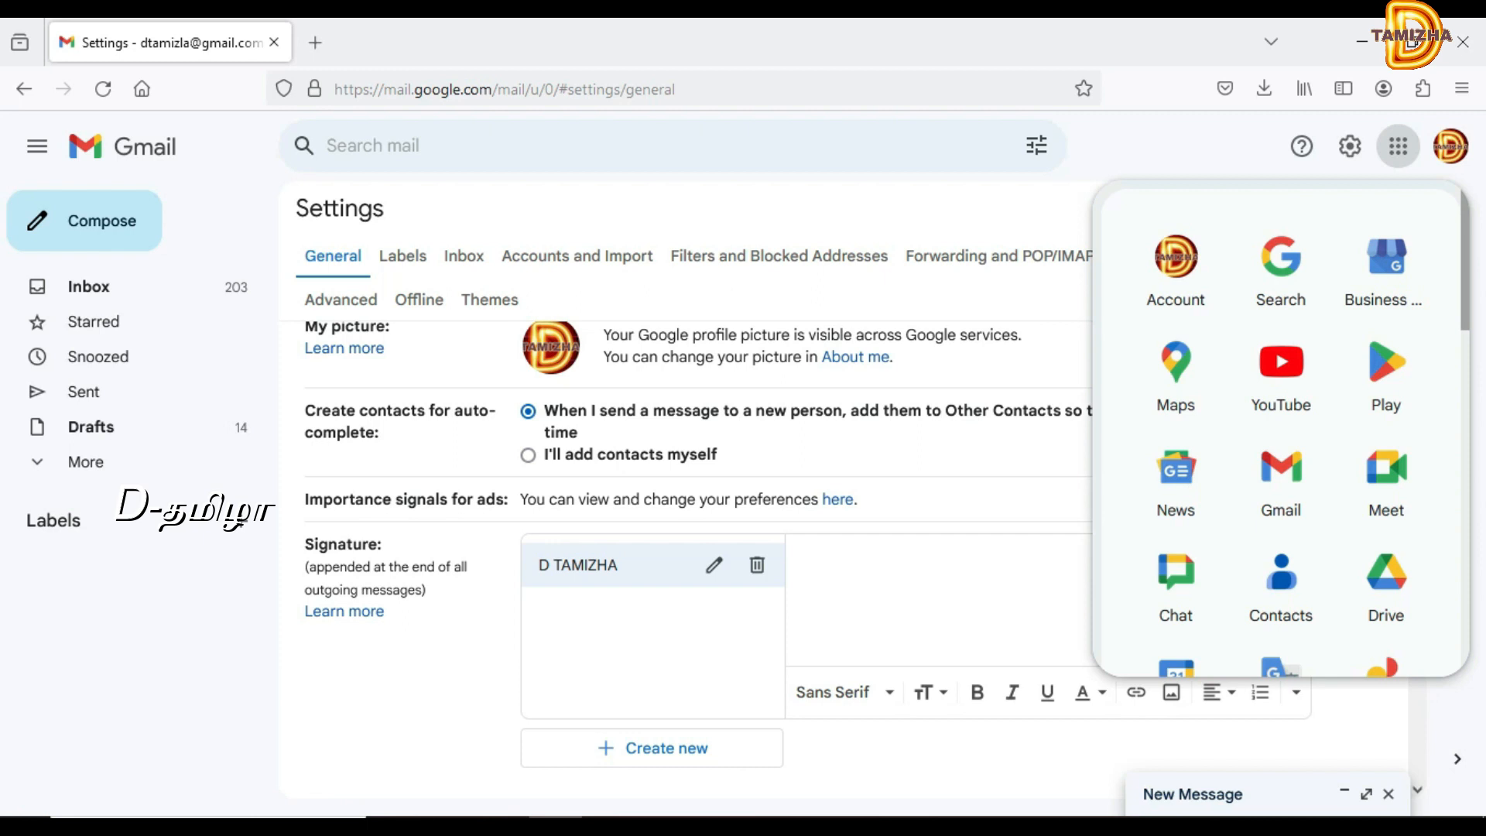
scroll(1281, 430, "down", 5)
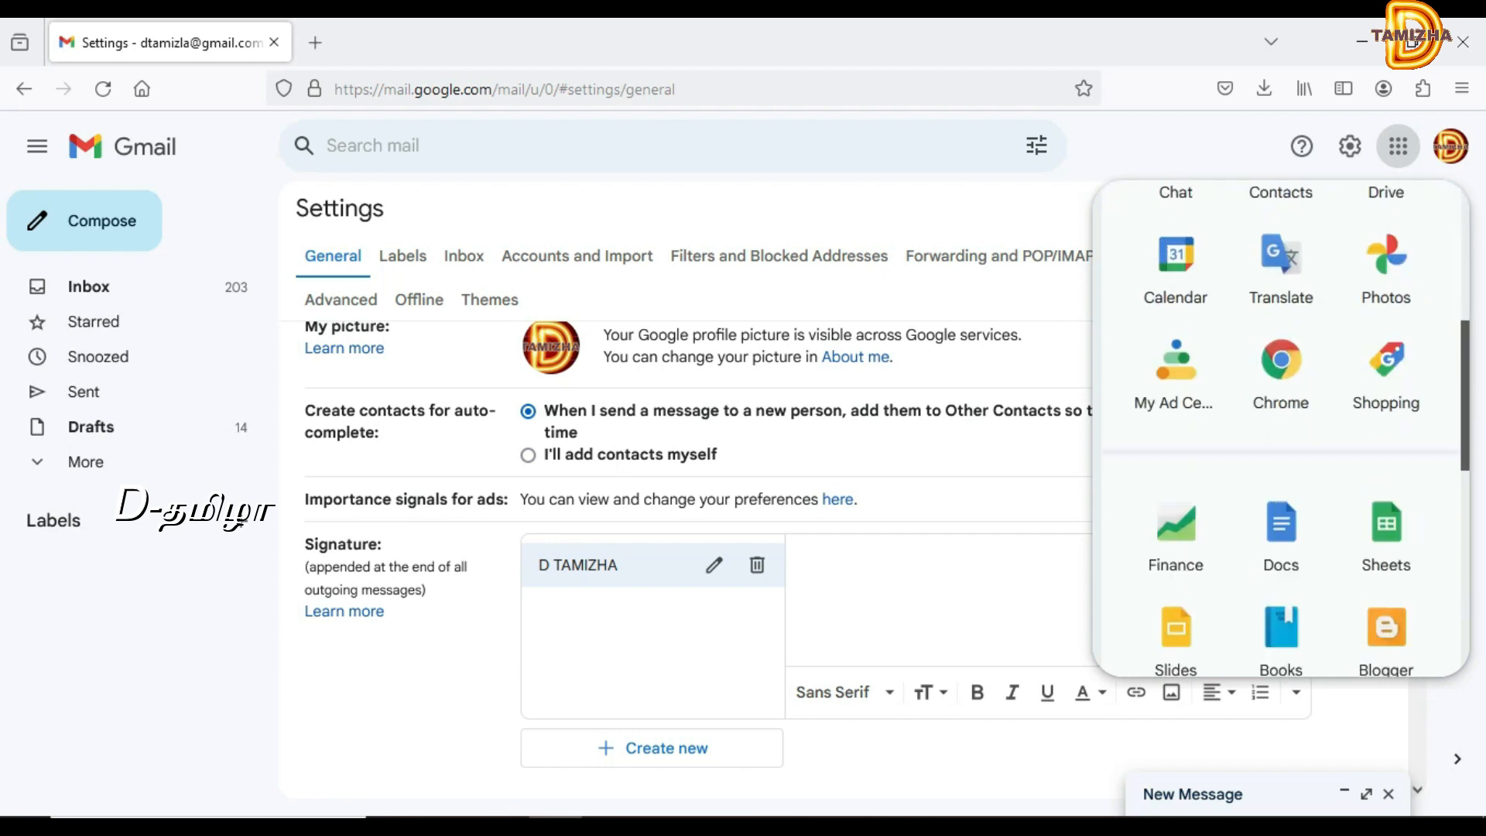
scroll(1281, 429, "down", 3)
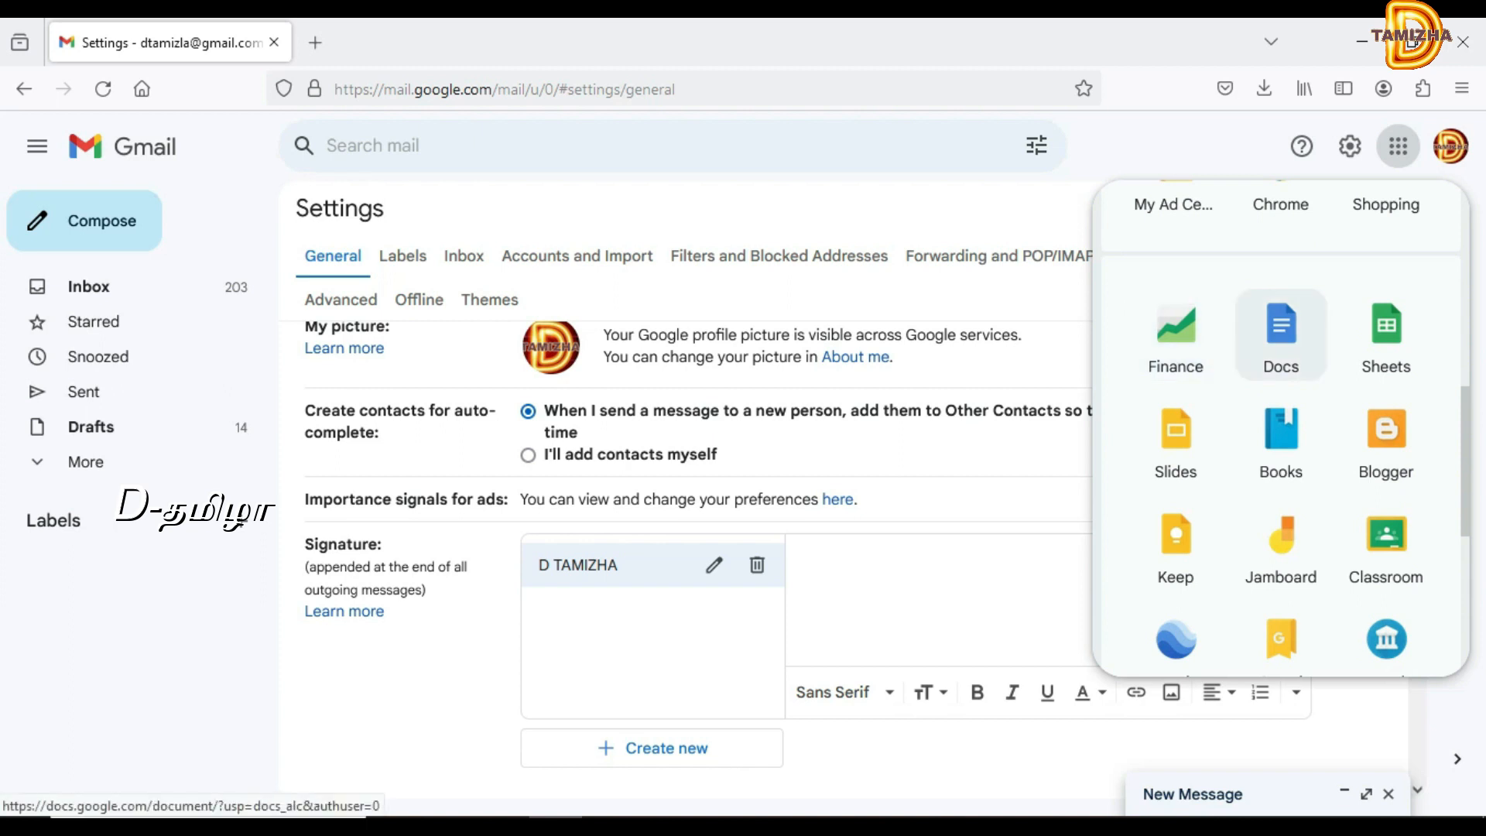
left_click(1281, 332)
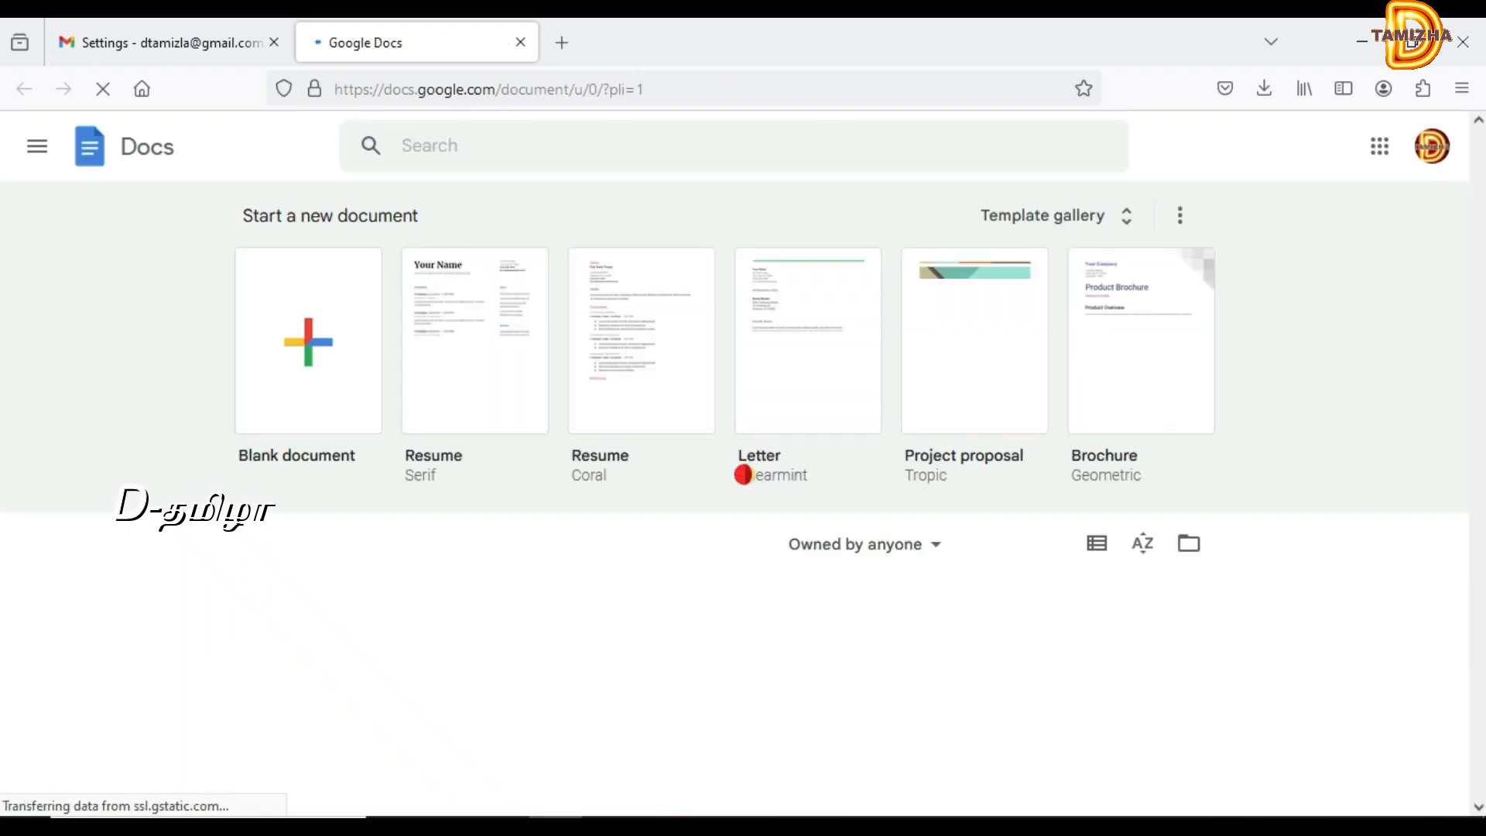
left_click(750, 474)
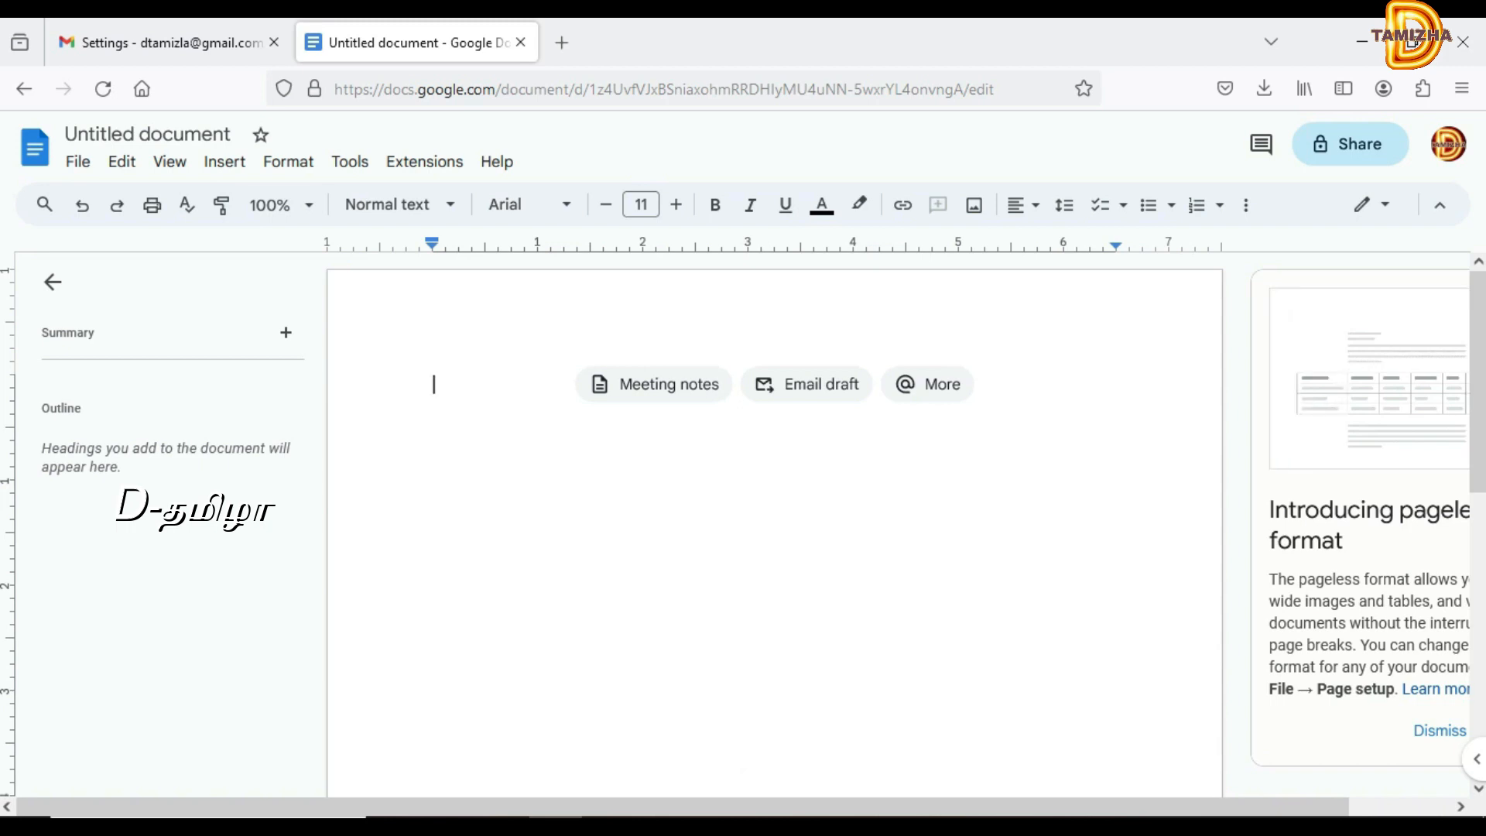
Insert a table with two columns and one row at the start of the document
left_click(224, 161)
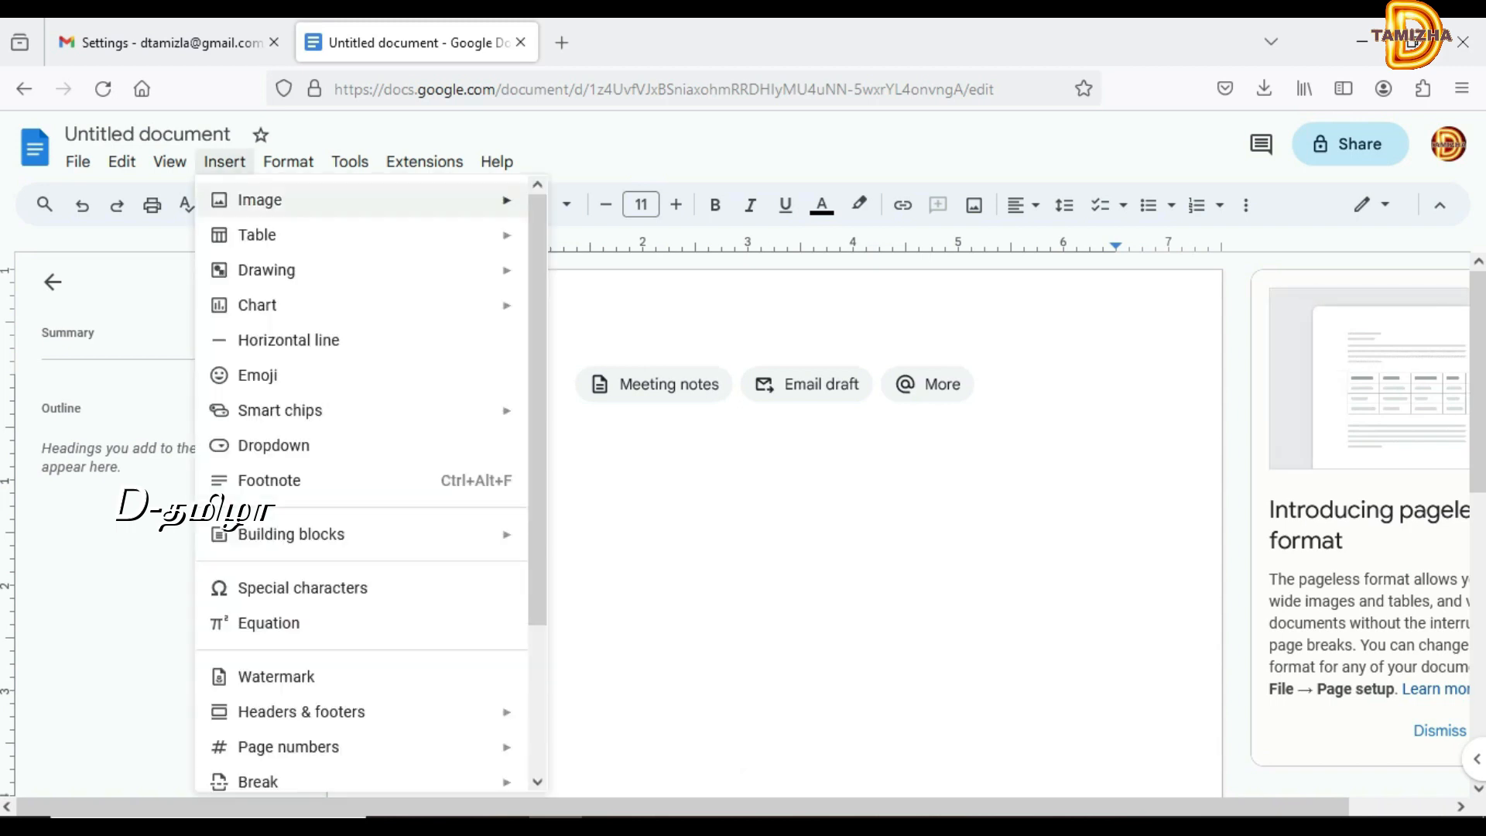
mouse_move(309, 235)
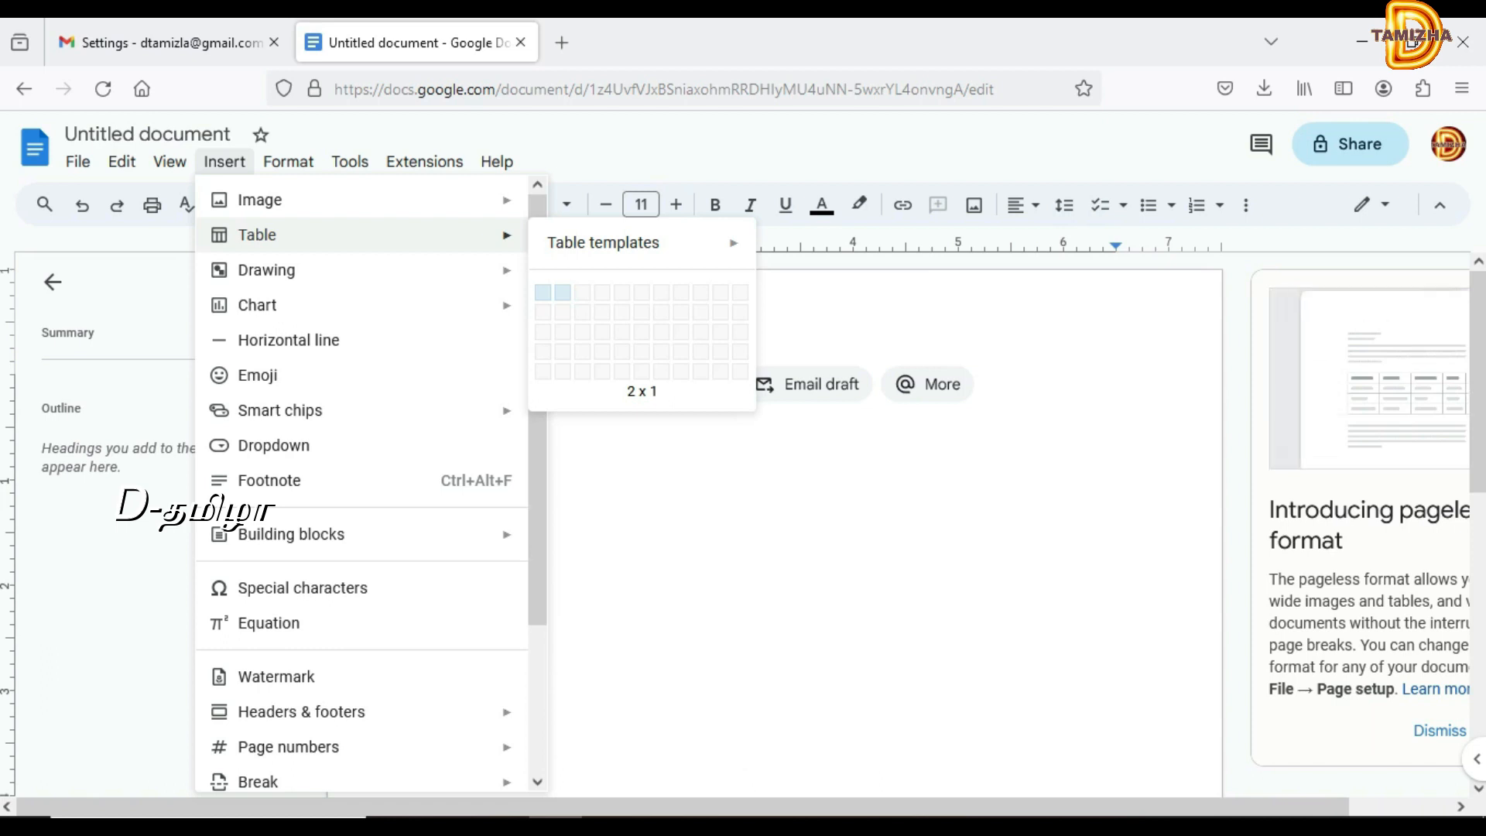
left_click(562, 292)
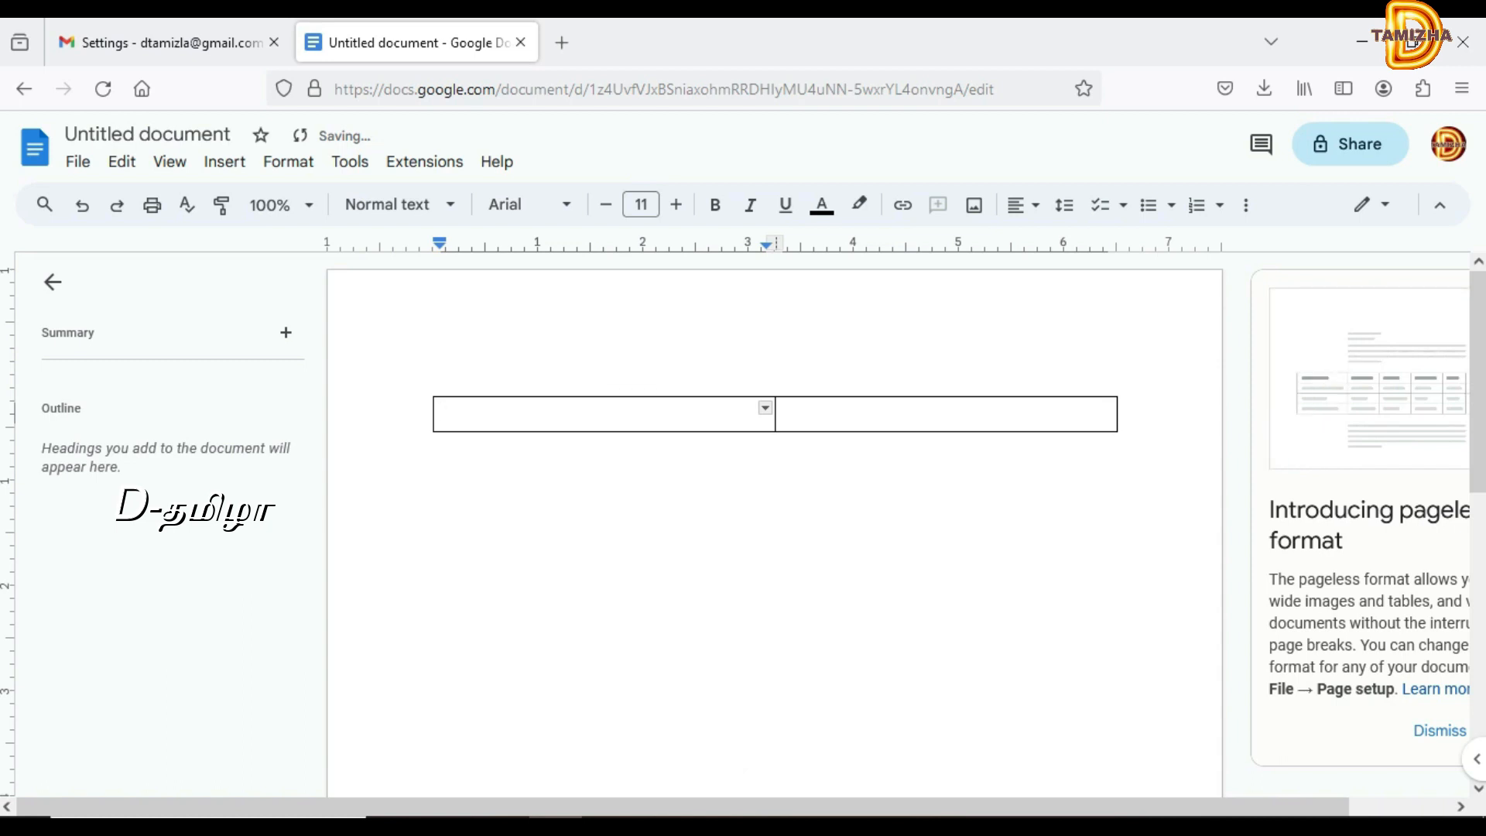
Upload the logo image 20200224_191941 from the computer's Desktop folder into the table's first cell
left_click(783, 414)
left_click(442, 414)
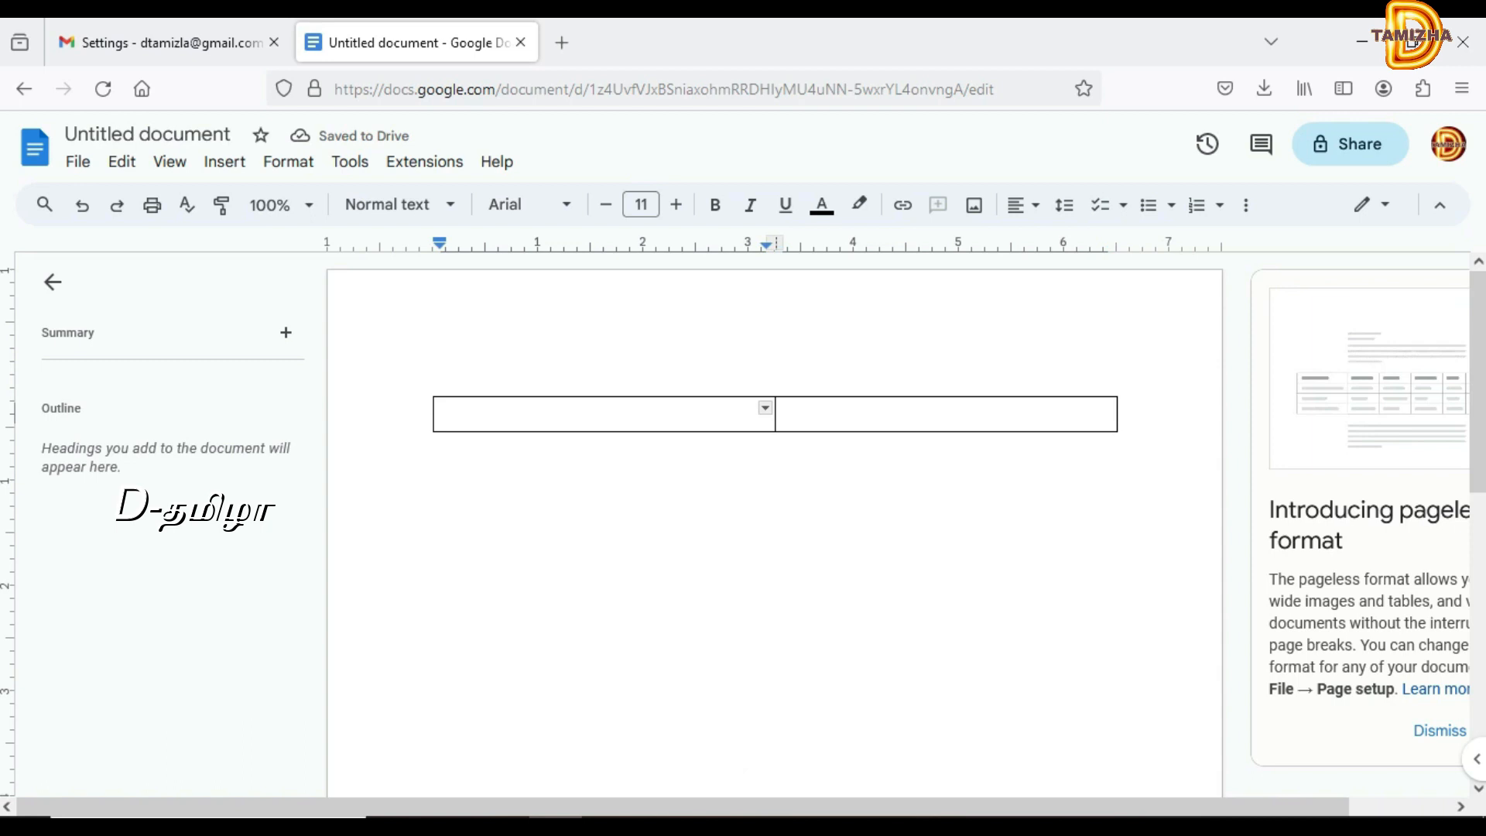
left_click(225, 161)
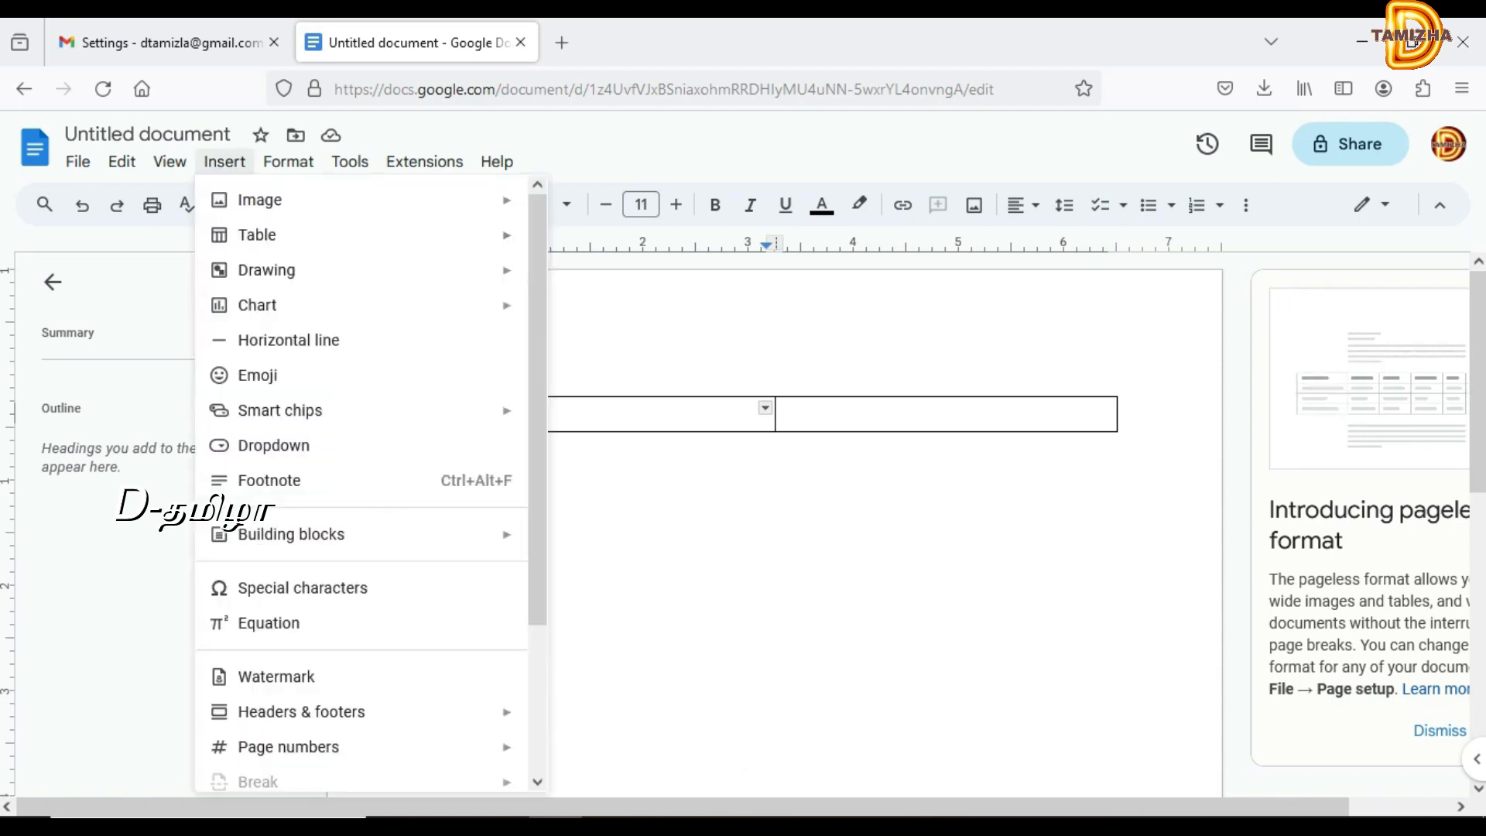
mouse_move(260, 199)
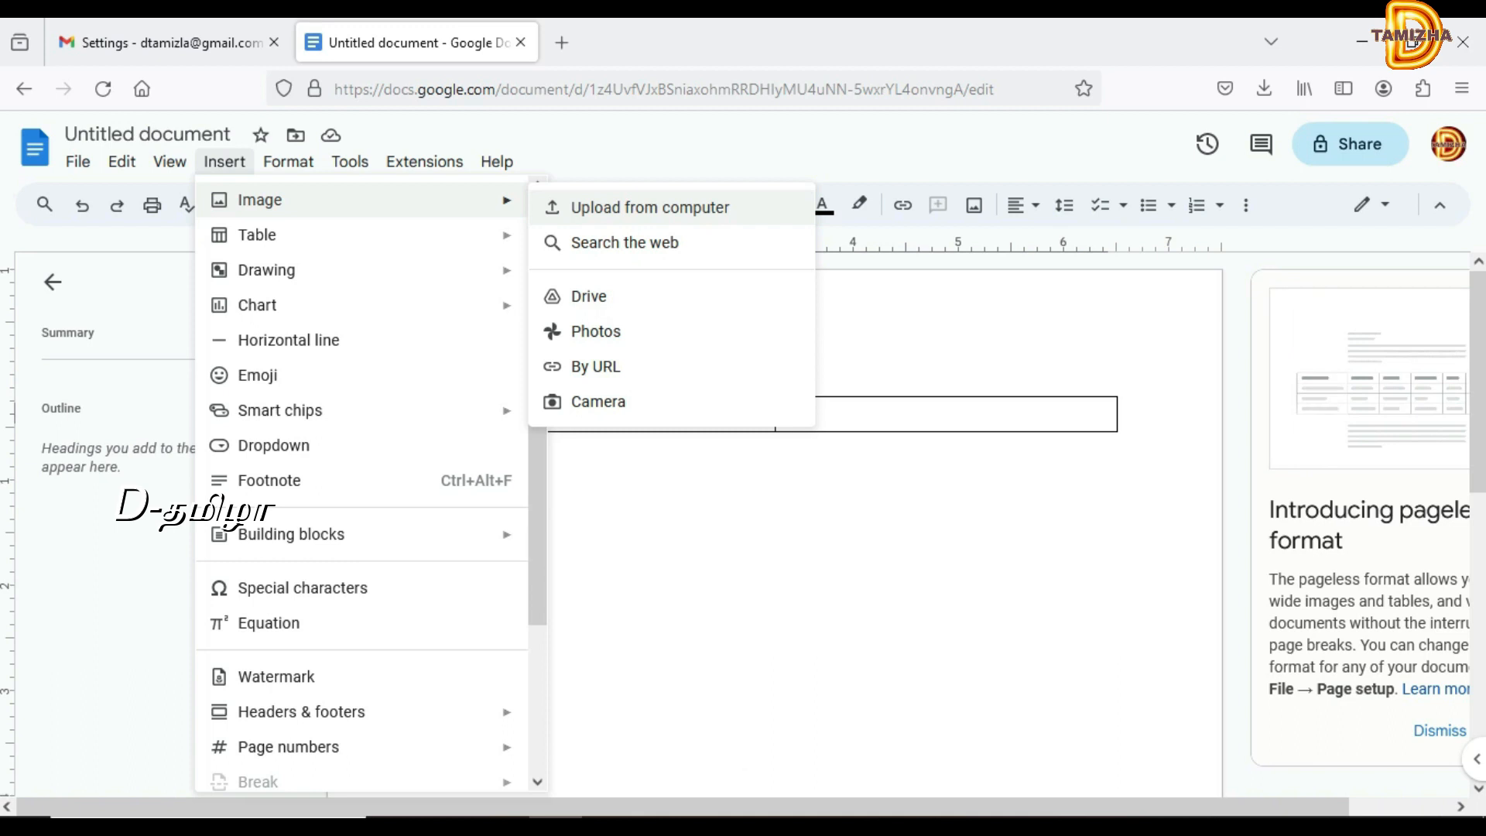
left_click(561, 207)
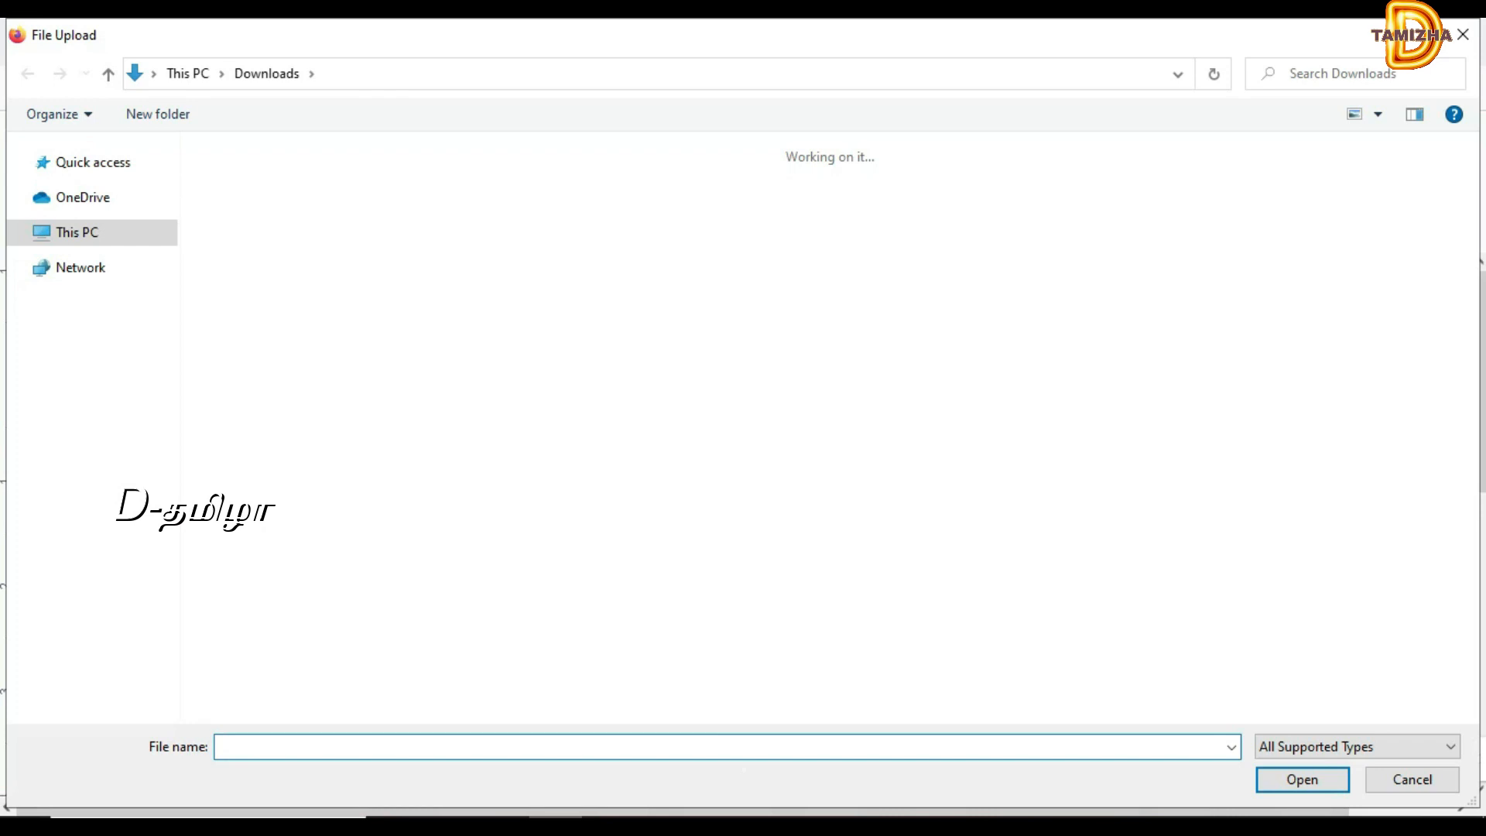
left_click(370, 201)
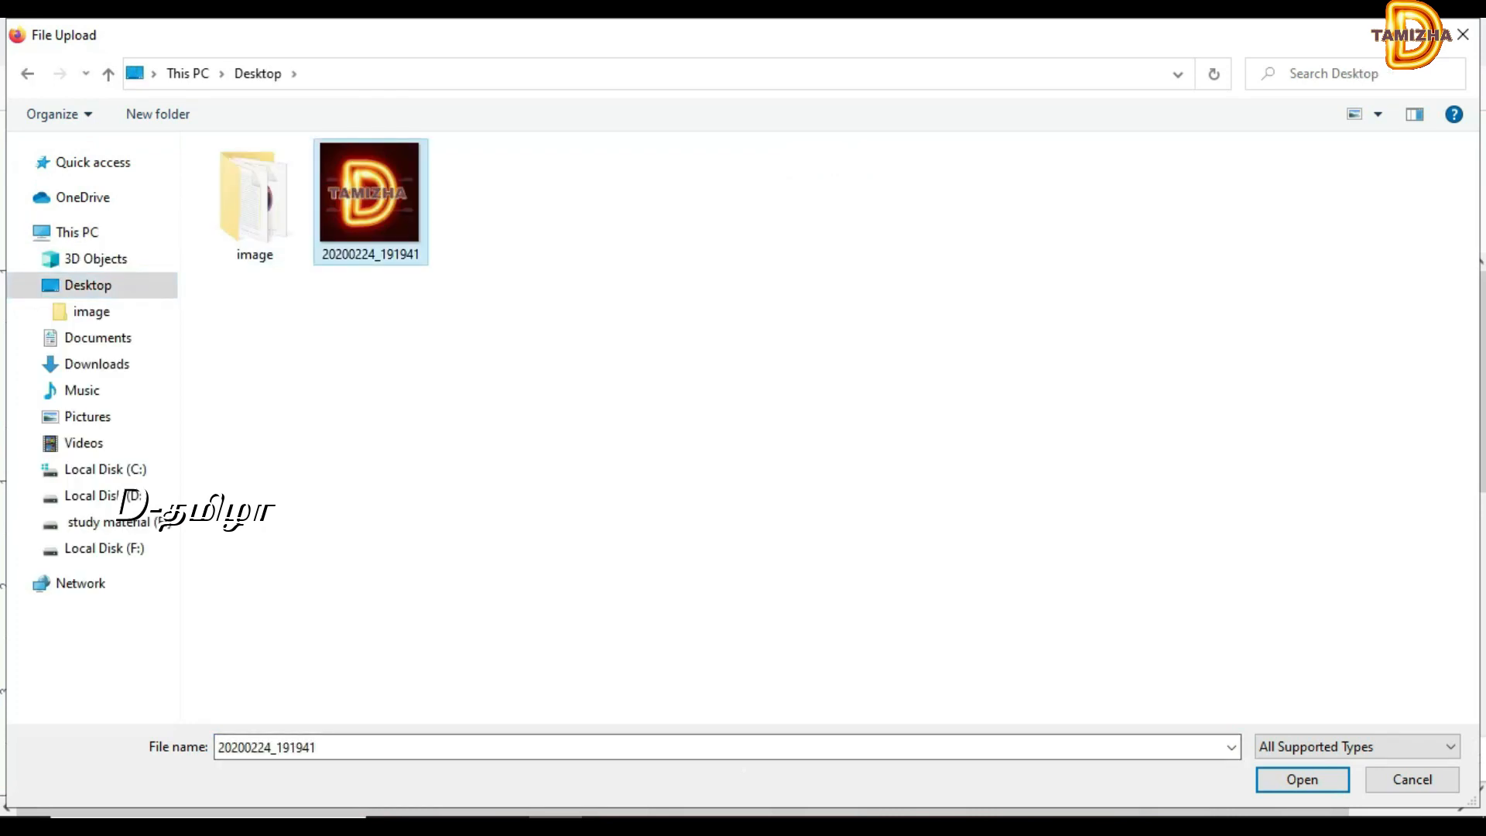
left_click(1302, 779)
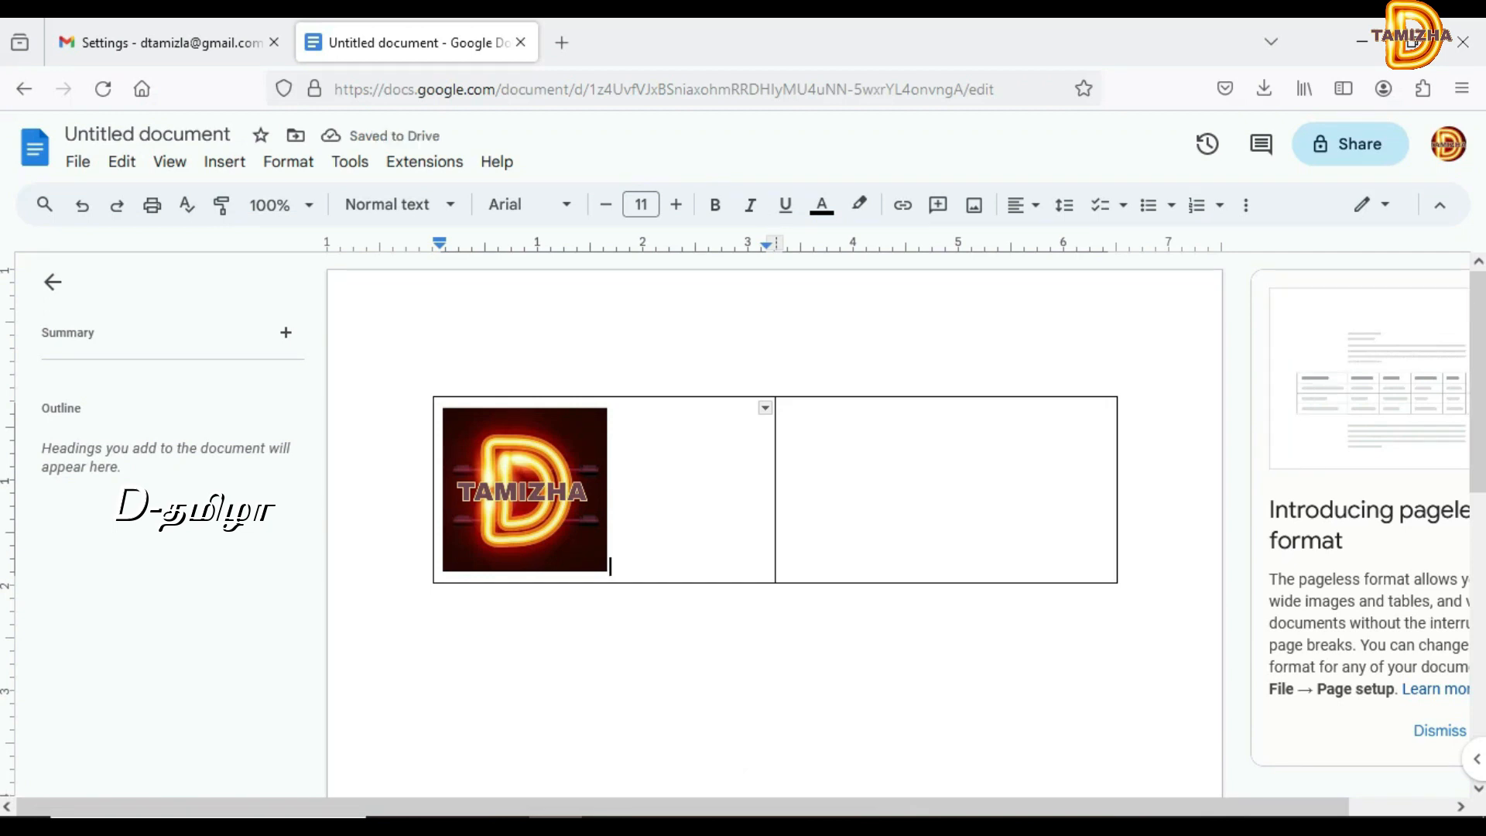
Shrink the logo image slightly and narrow the first table column to fit its width
left_click(525, 489)
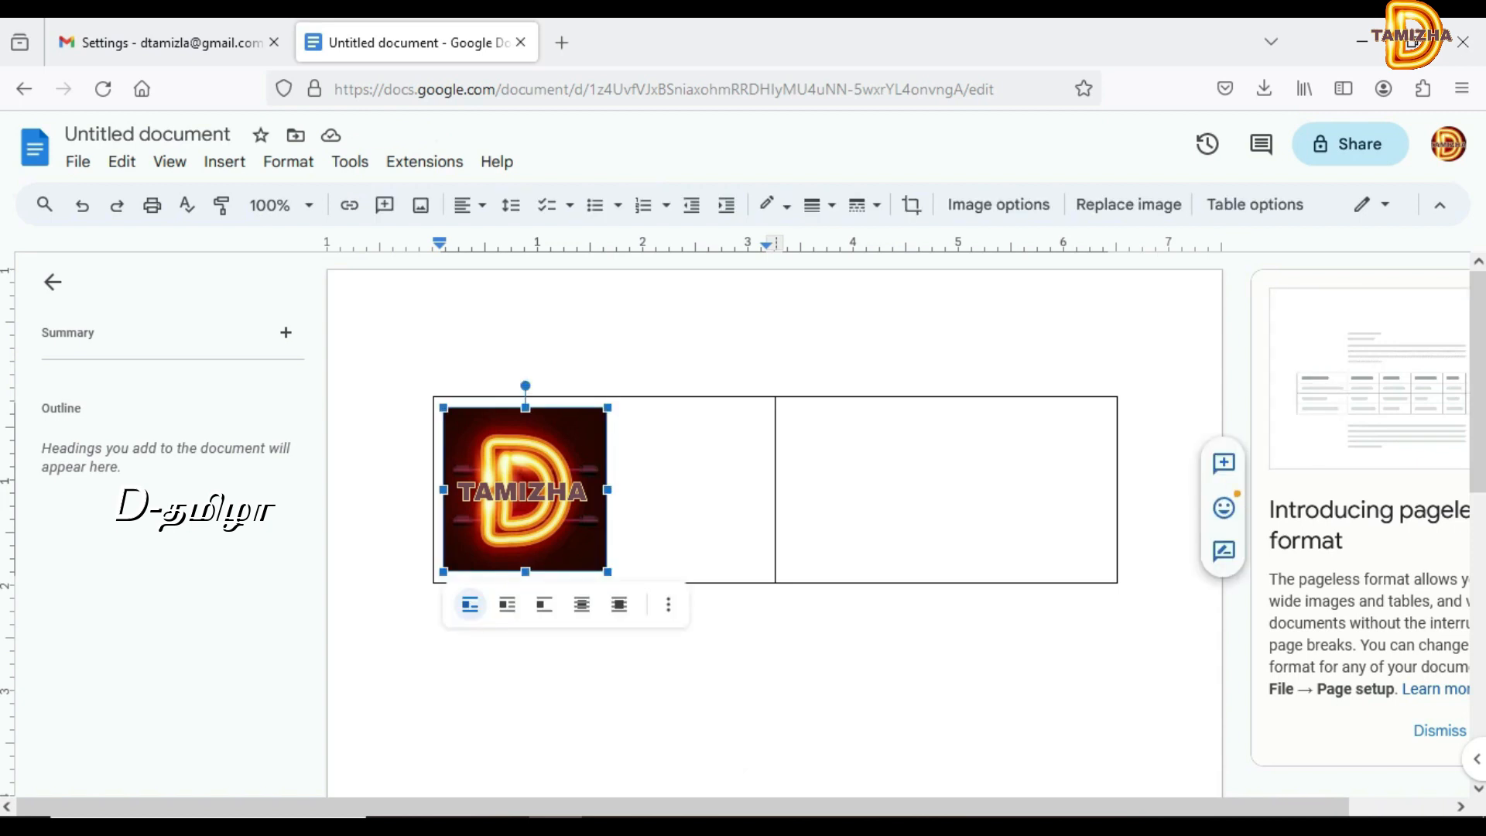
left_click_drag(607, 571, 583, 548)
left_click_drag(596, 479, 593, 479)
Enter "D TAMIZHA" and "YOUTUBE CHANNEL" on two lines in the second cell and format both bold in Times New Roman
left_click(604, 414)
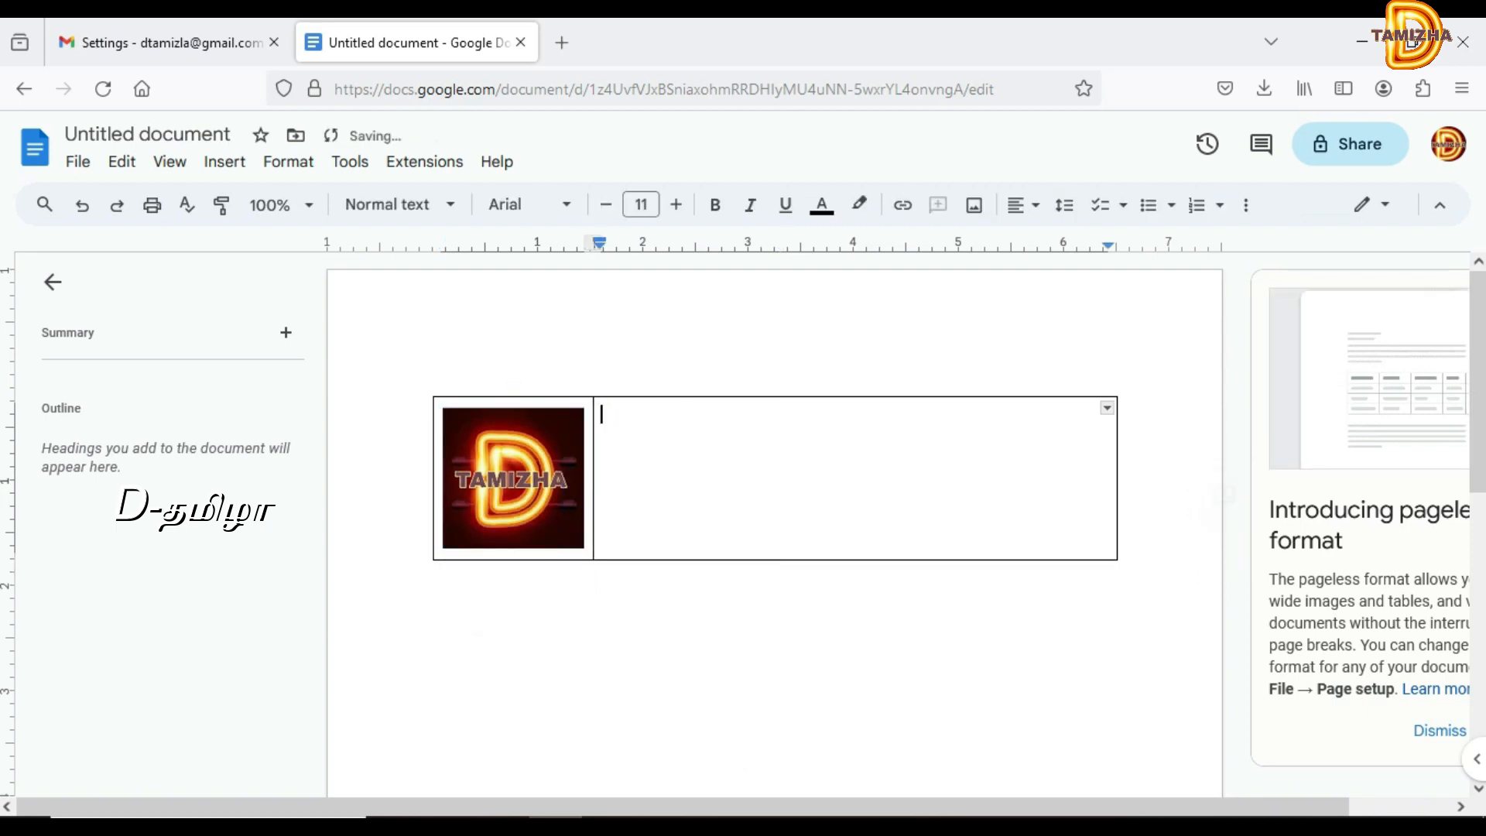
type("D TAMIZHA YOUTUBE CHANNEL")
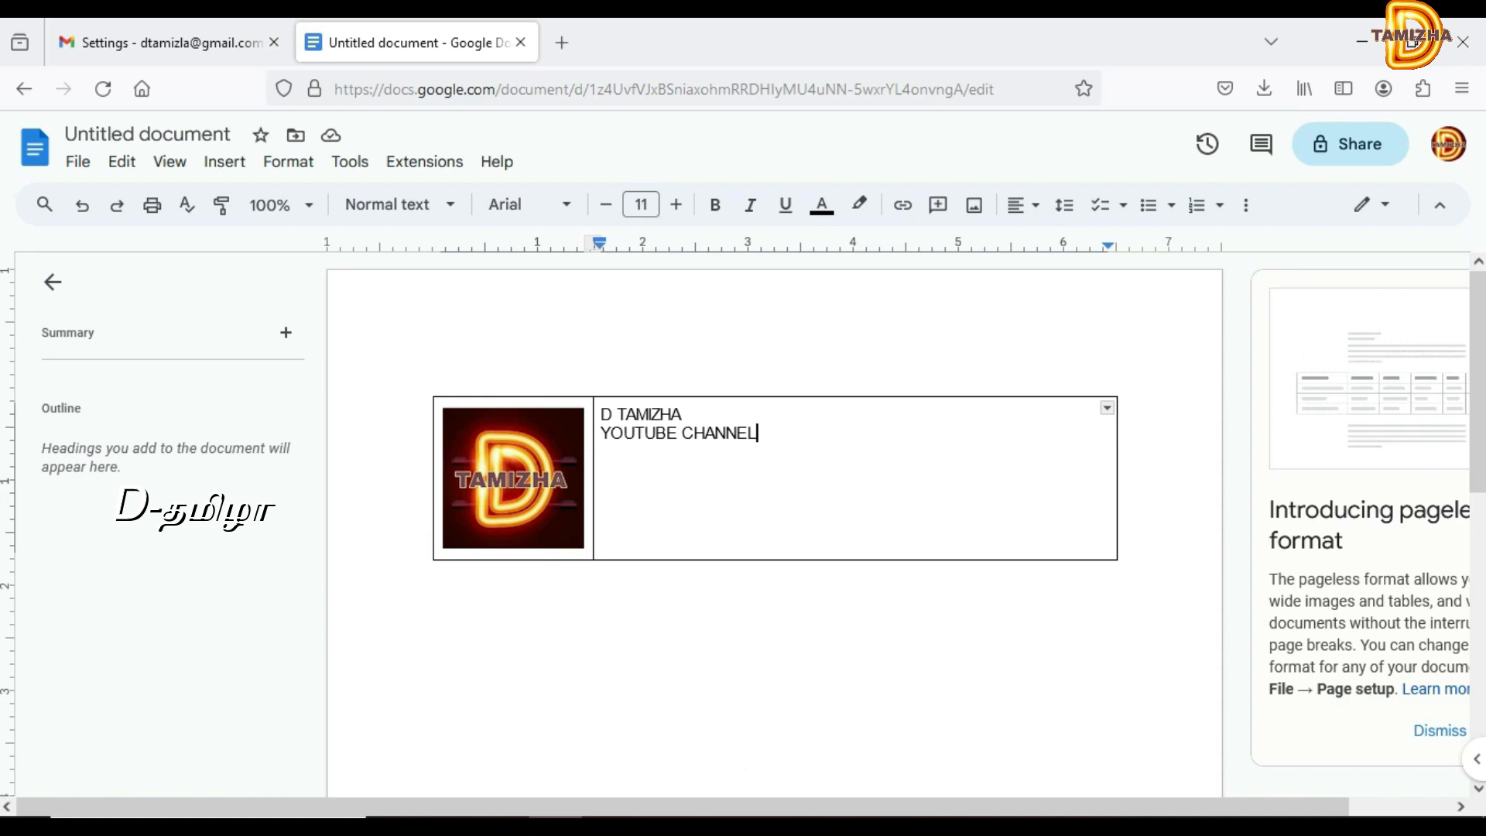
left_click_drag(602, 415, 757, 433)
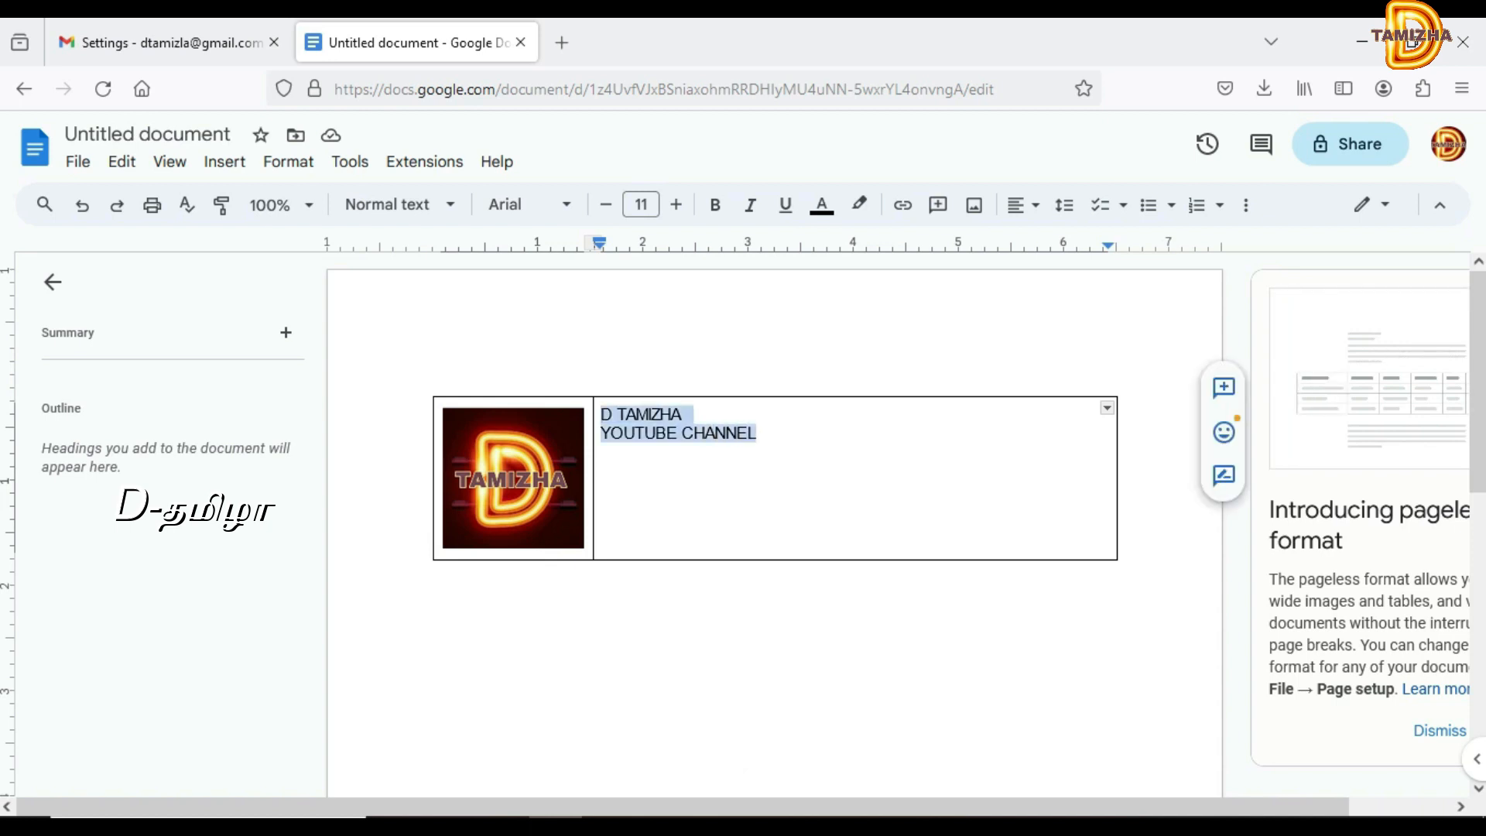
key("ctrl+b")
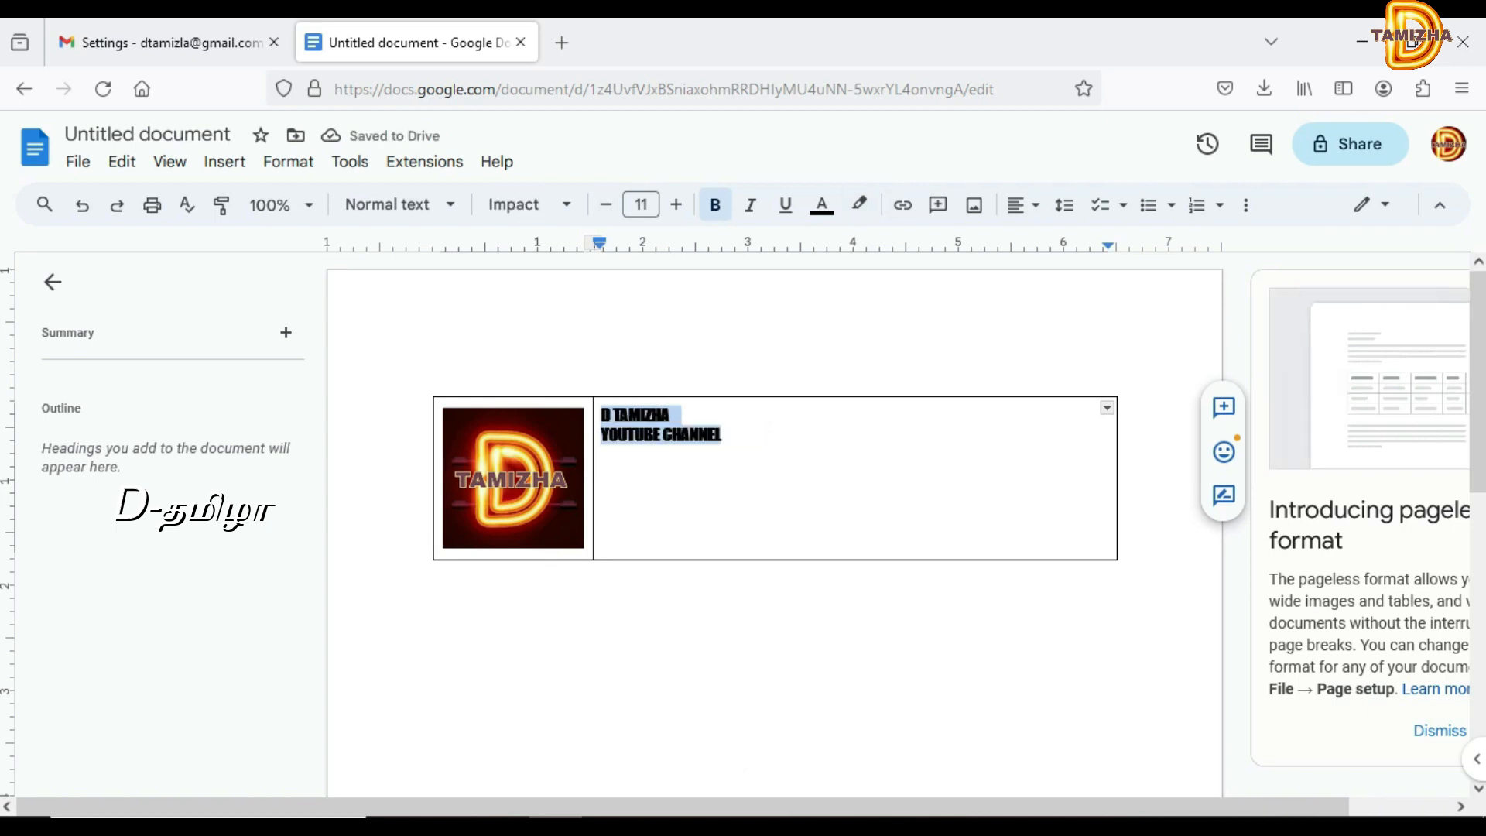
left_click(526, 204)
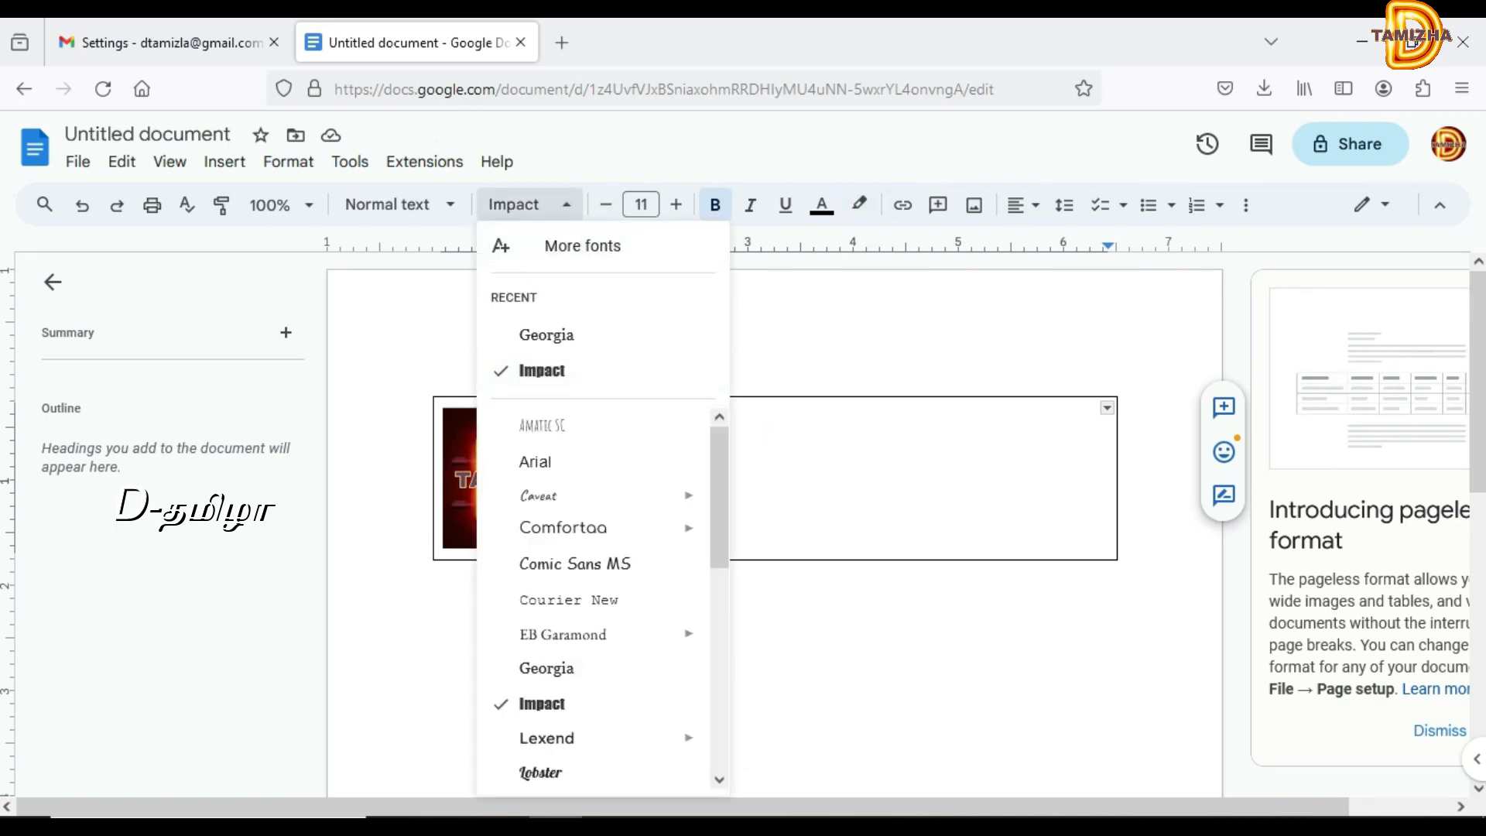
scroll(596, 596, "down", 6)
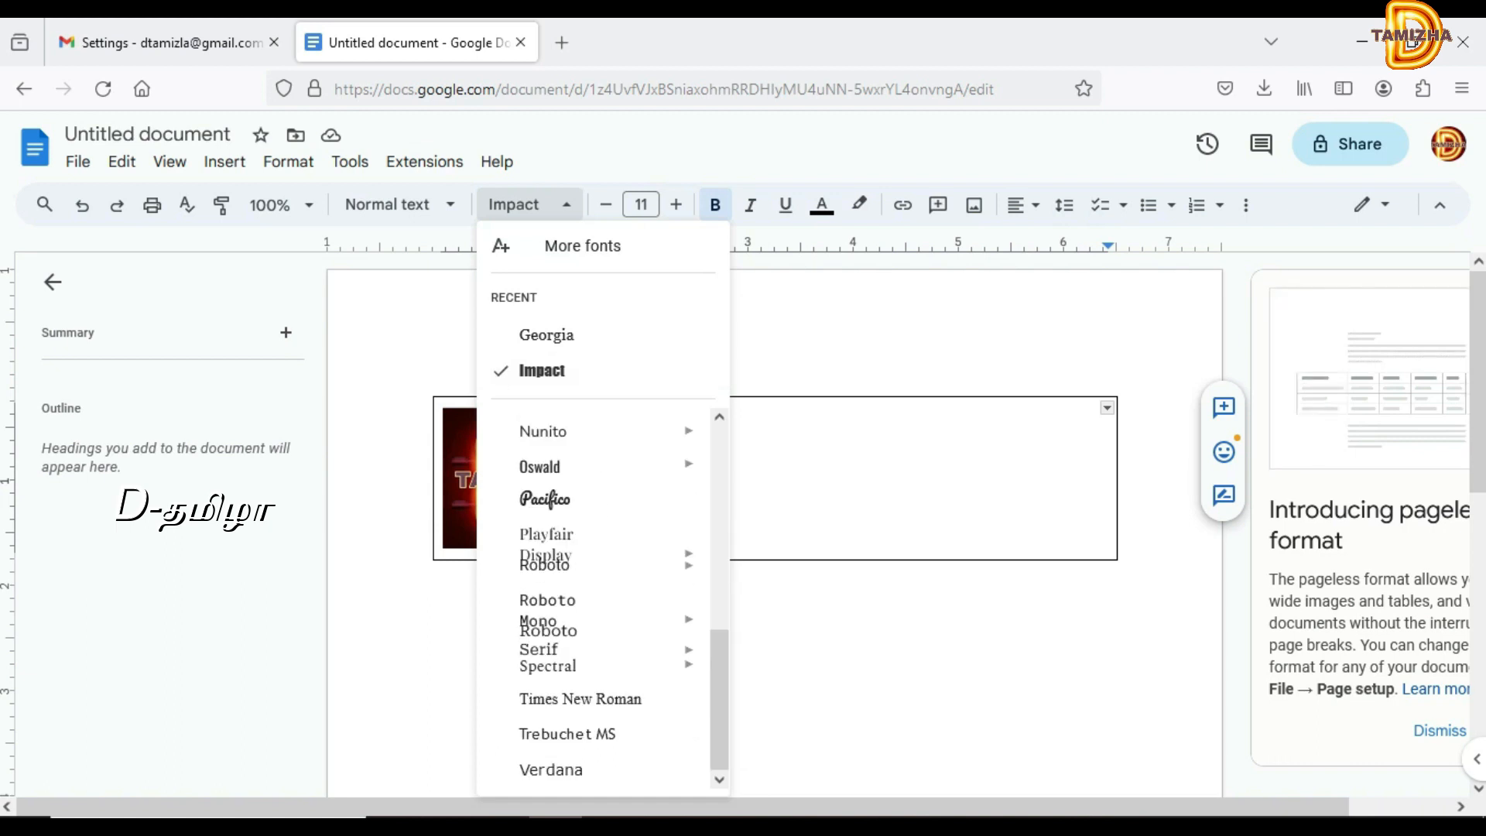
left_click(581, 699)
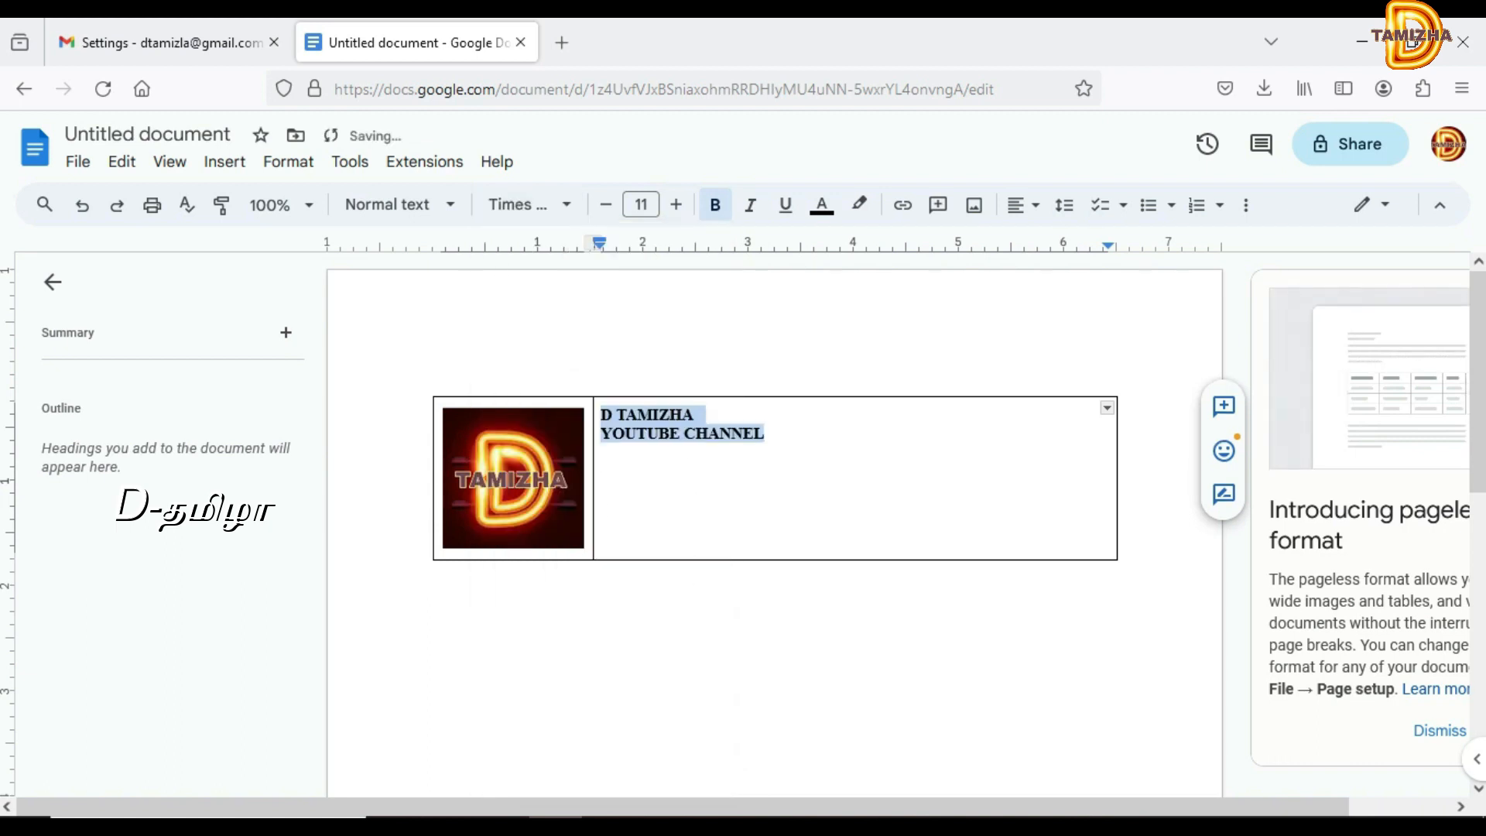
left_click(731, 434)
left_click(765, 435)
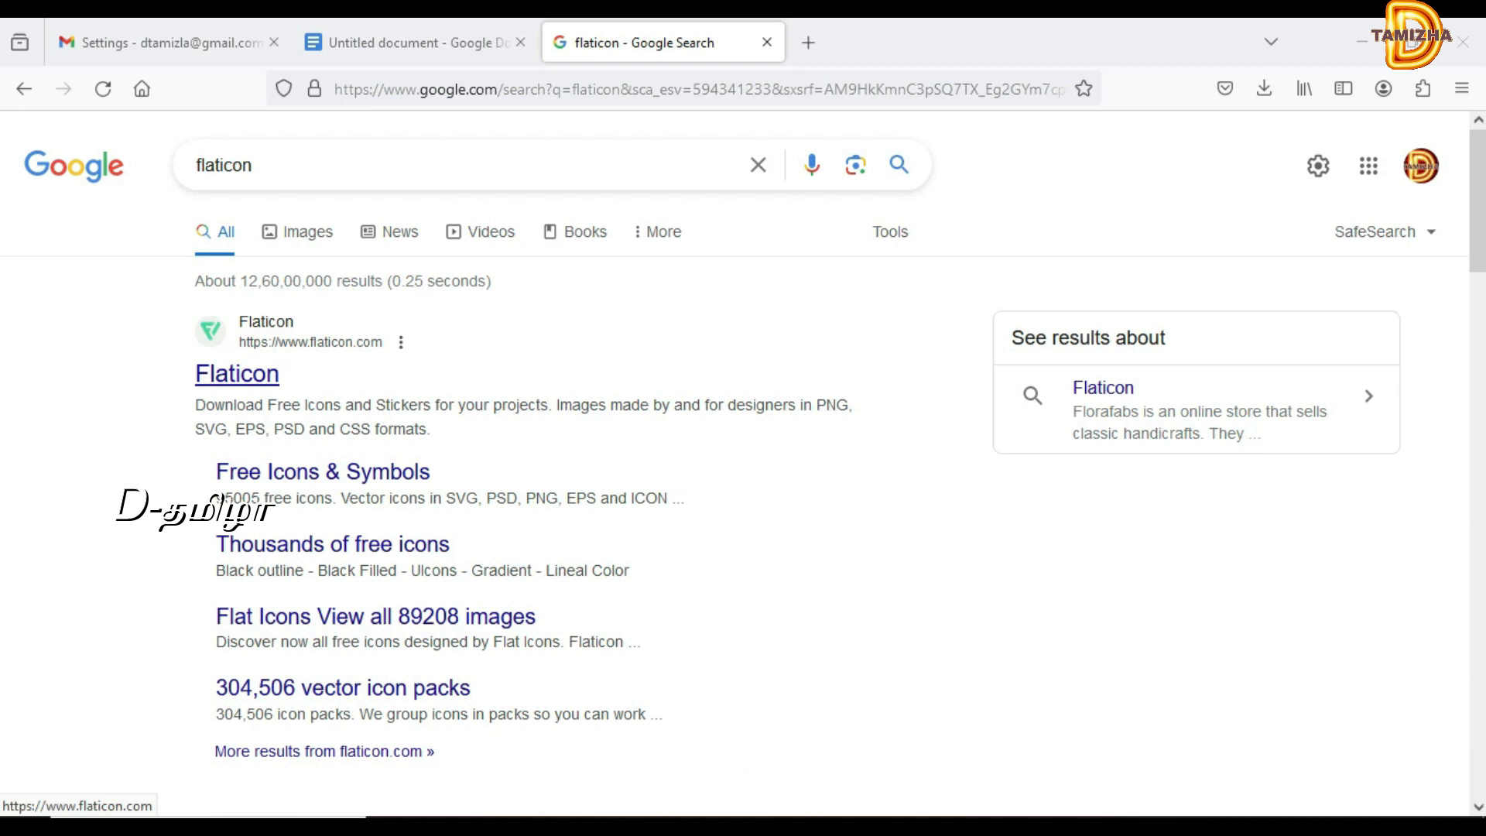
Open the Flaticon website from the search results and search its icons for "social media logo"
left_click(237, 373)
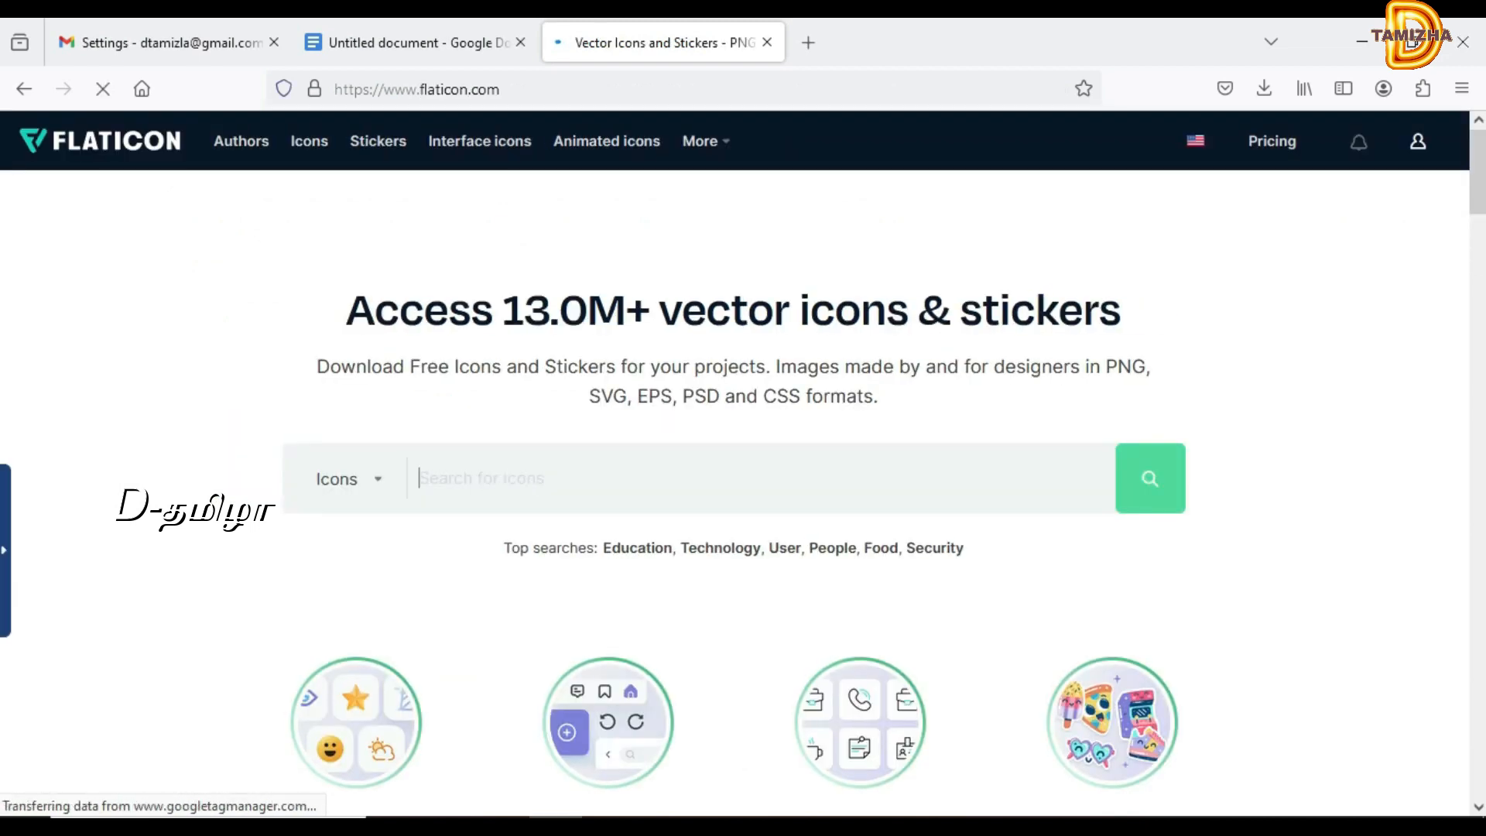
type("social")
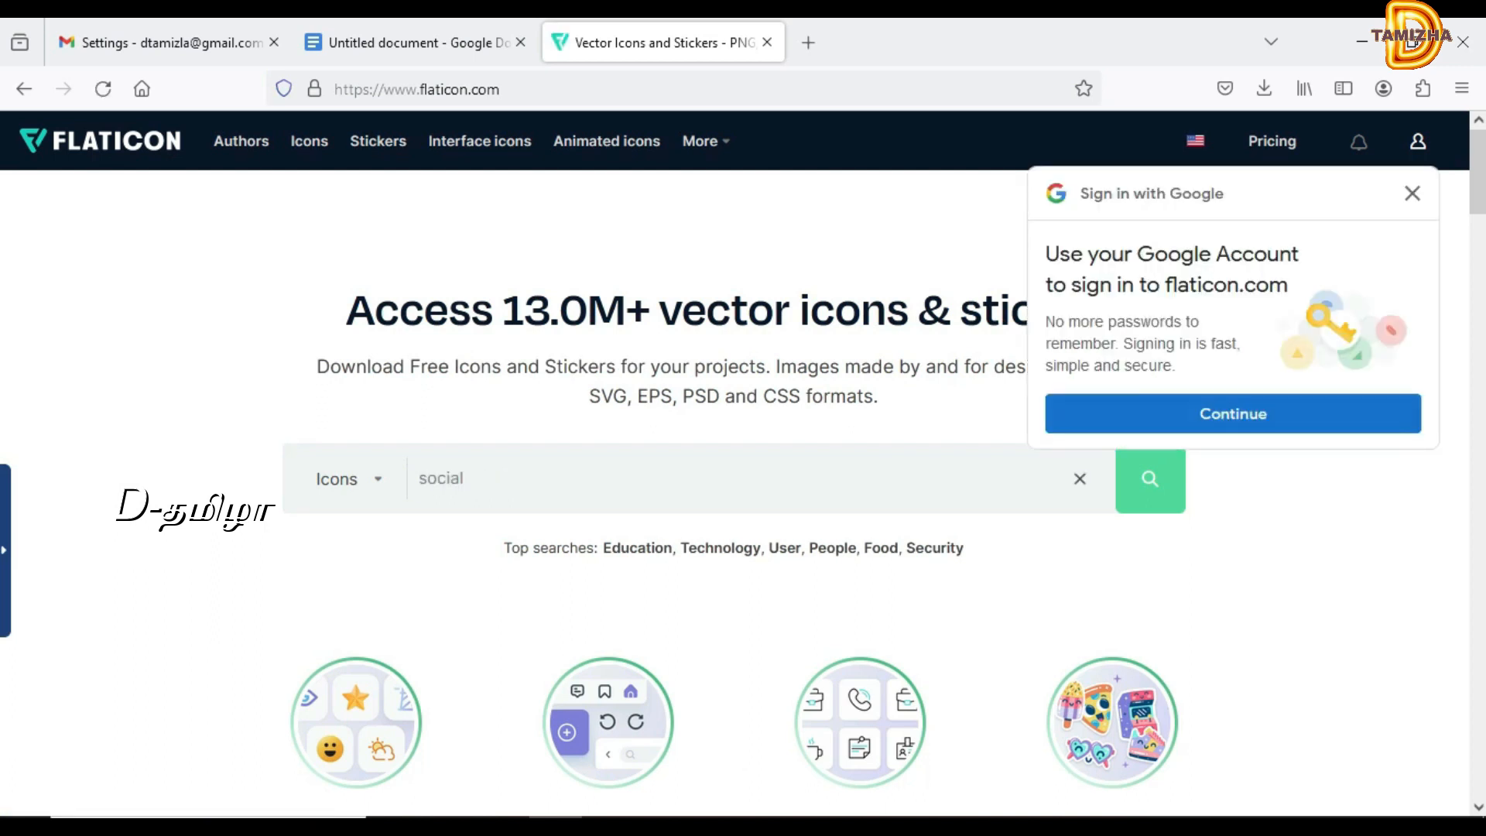
type(" me")
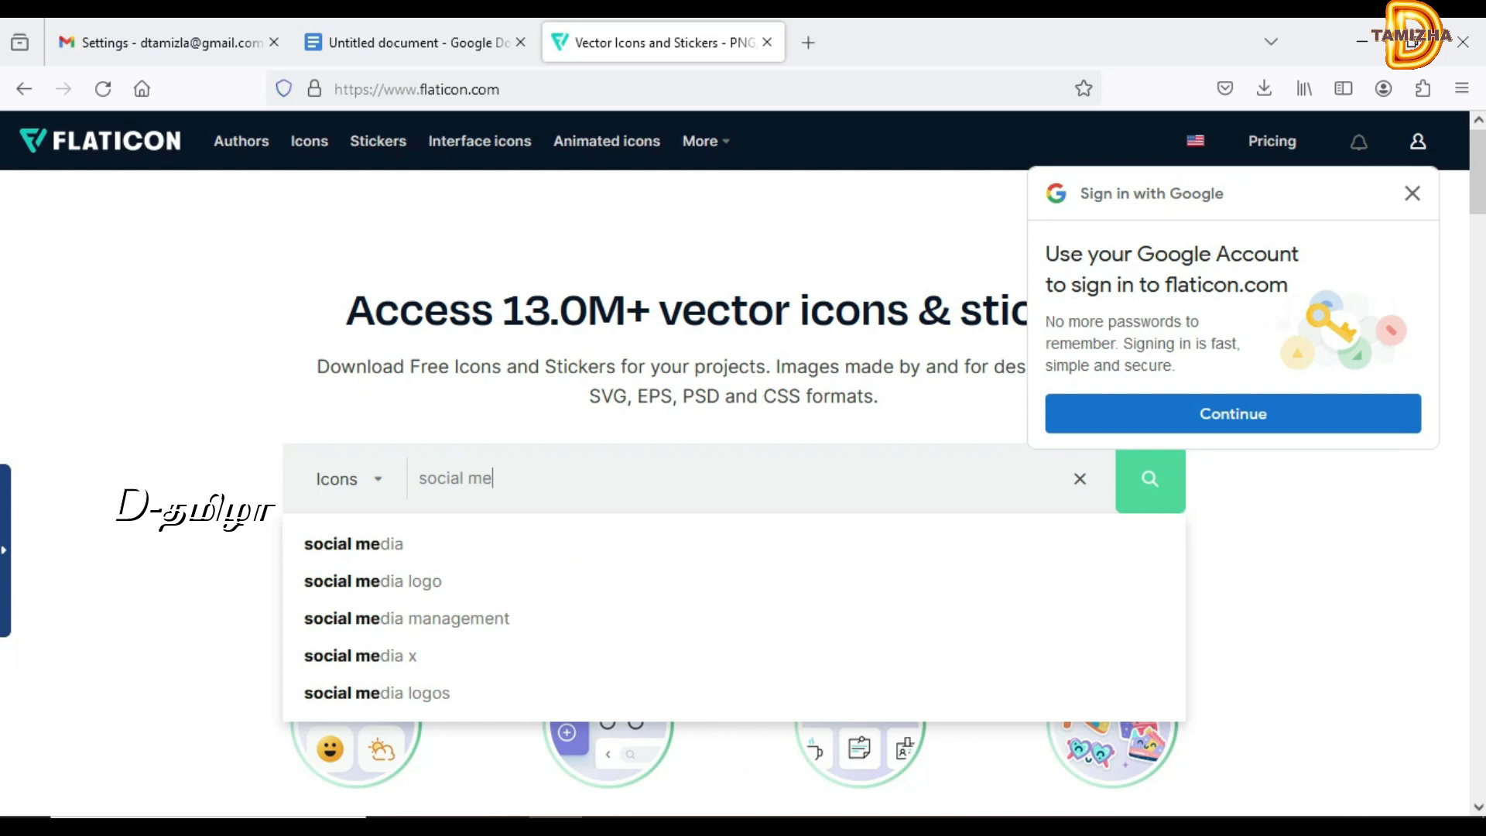
key("Down")
key("Down")
key("Return")
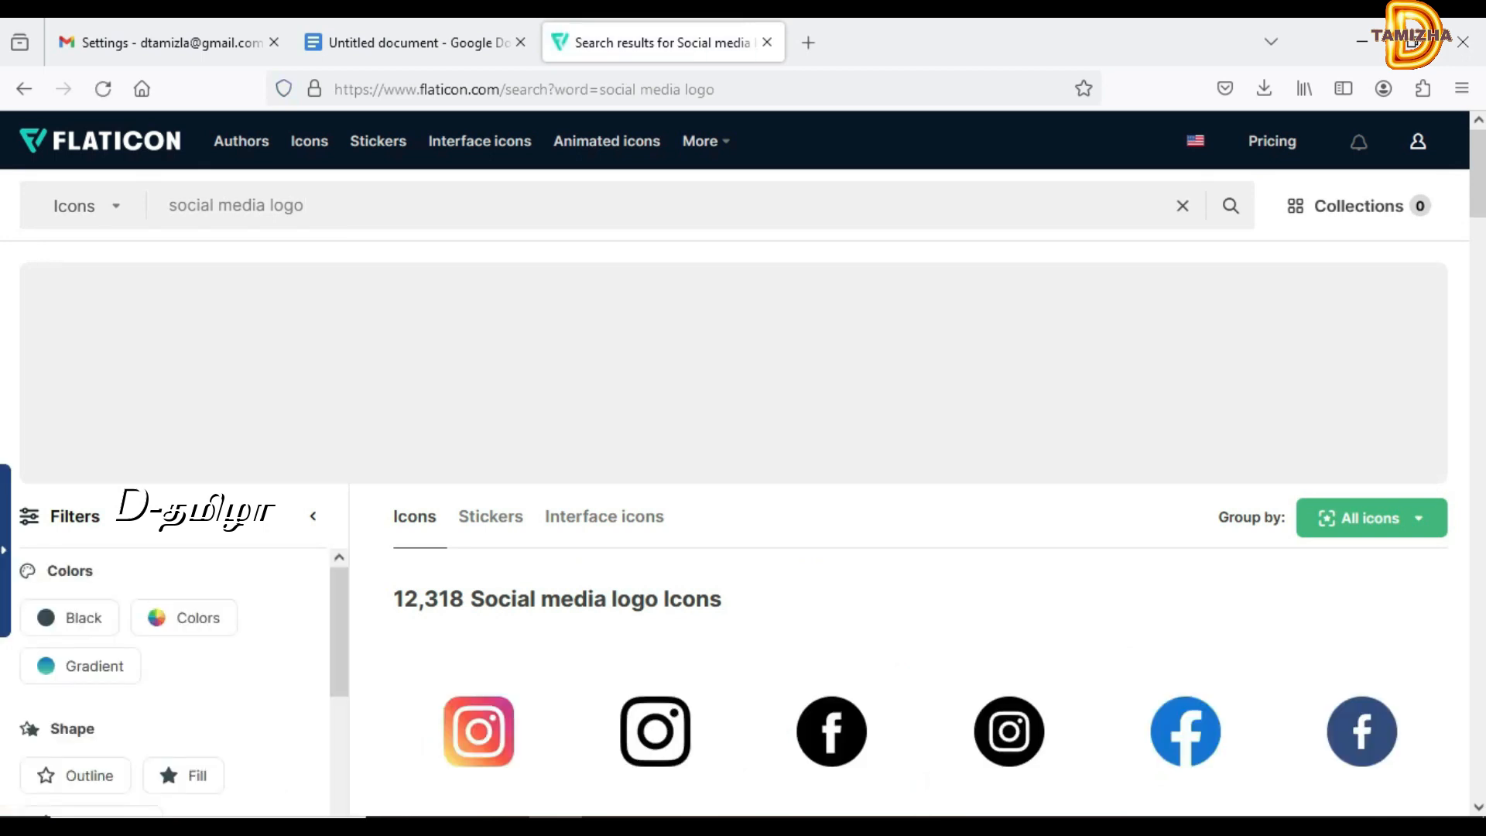
Download the round gradient Instagram icon by Grow studio as a free PNG
scroll(743, 464, "down", 3)
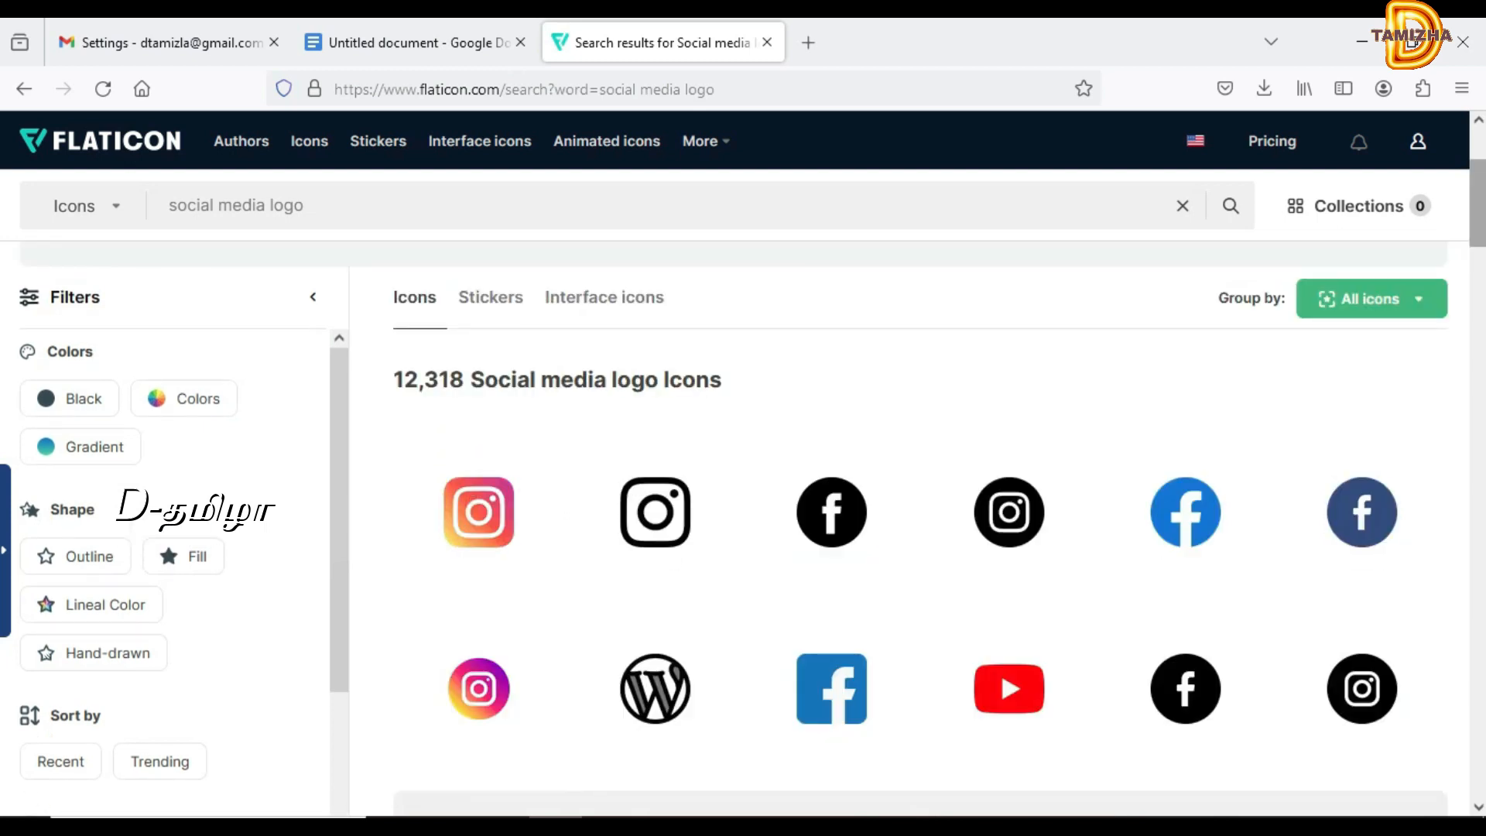
scroll(655, 386, "down", 2)
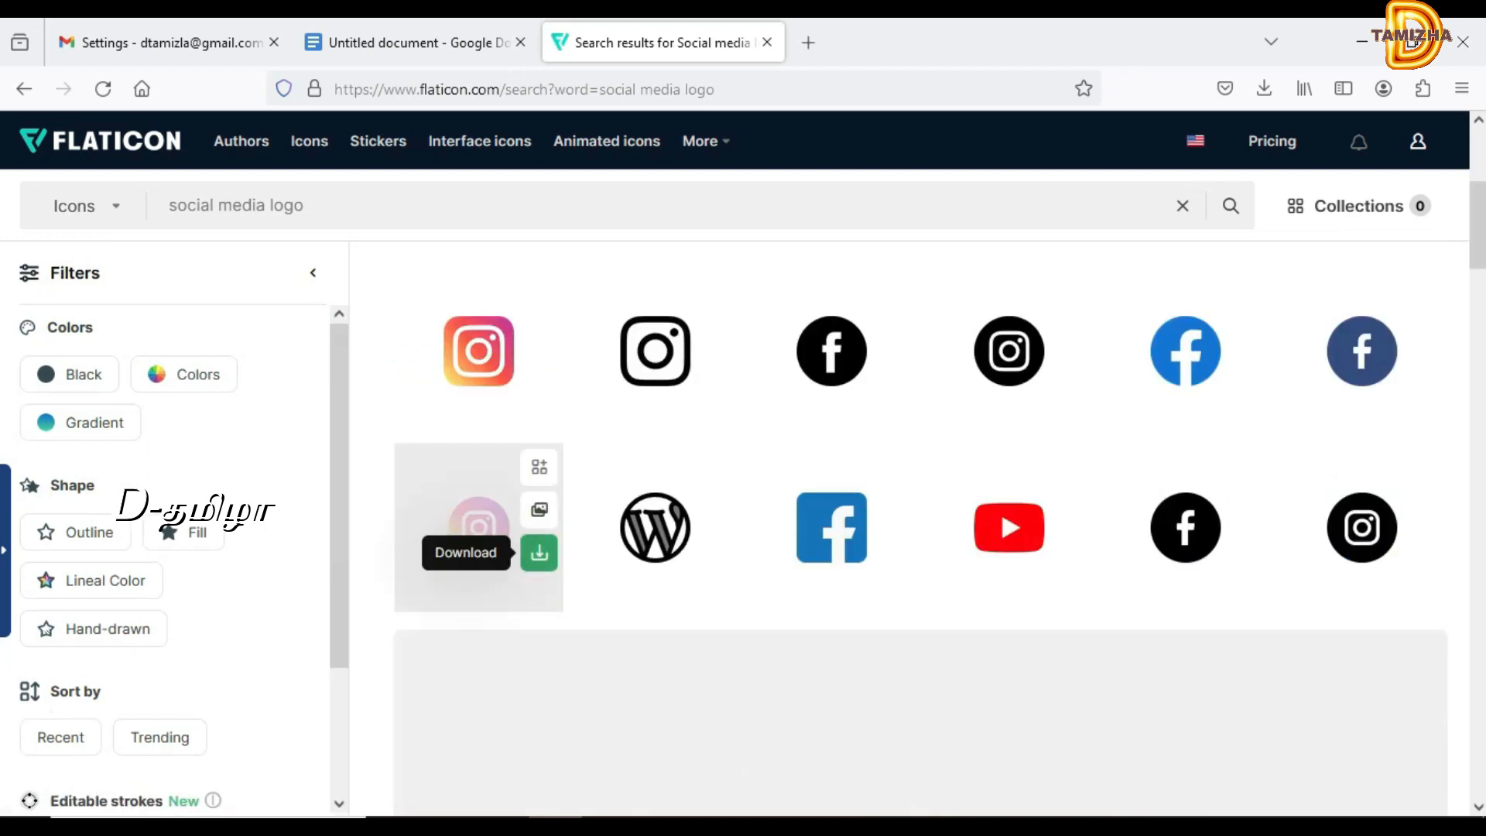
left_click(539, 553)
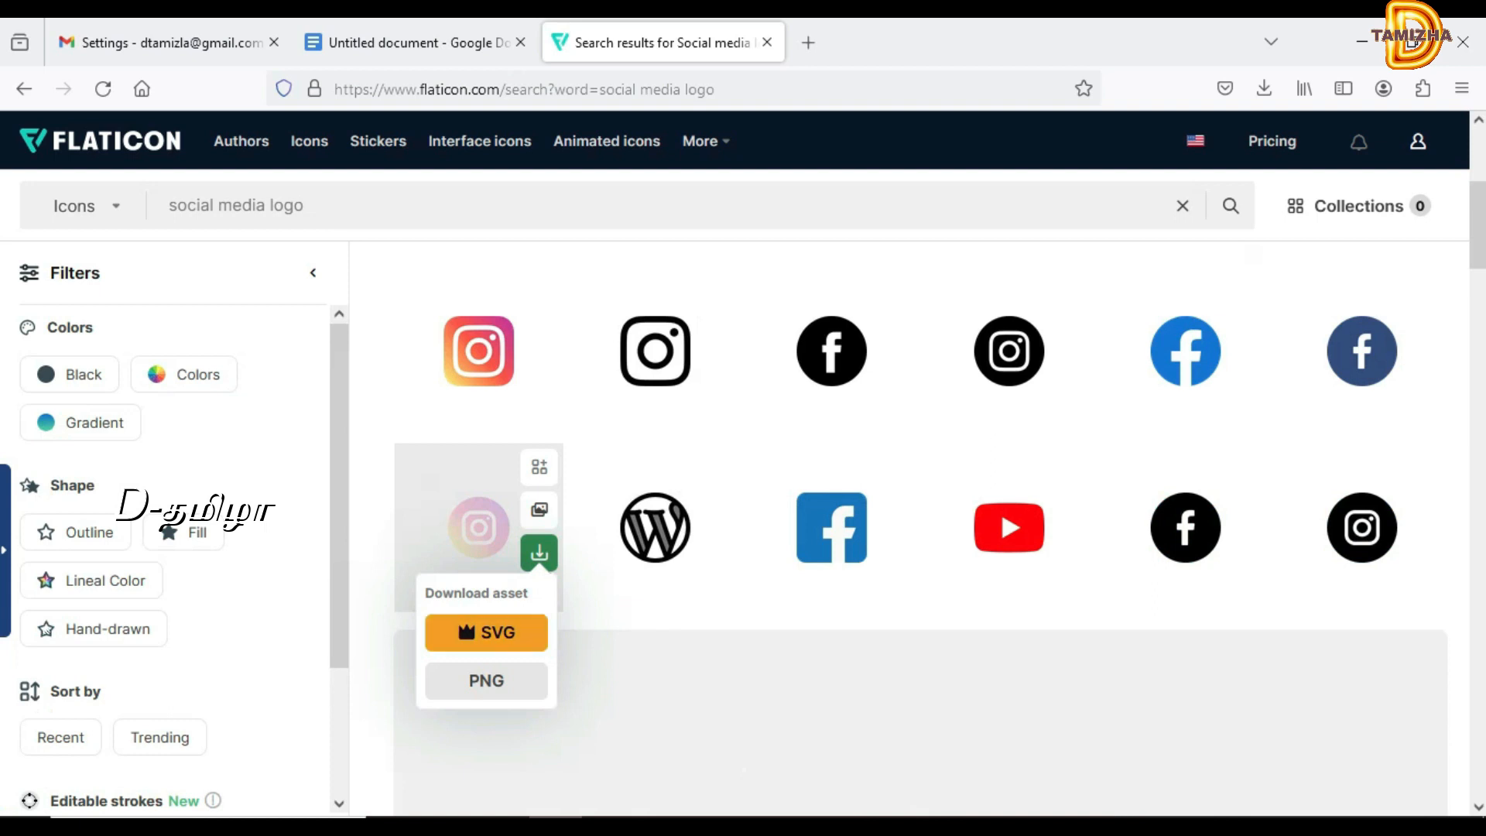
left_click(486, 680)
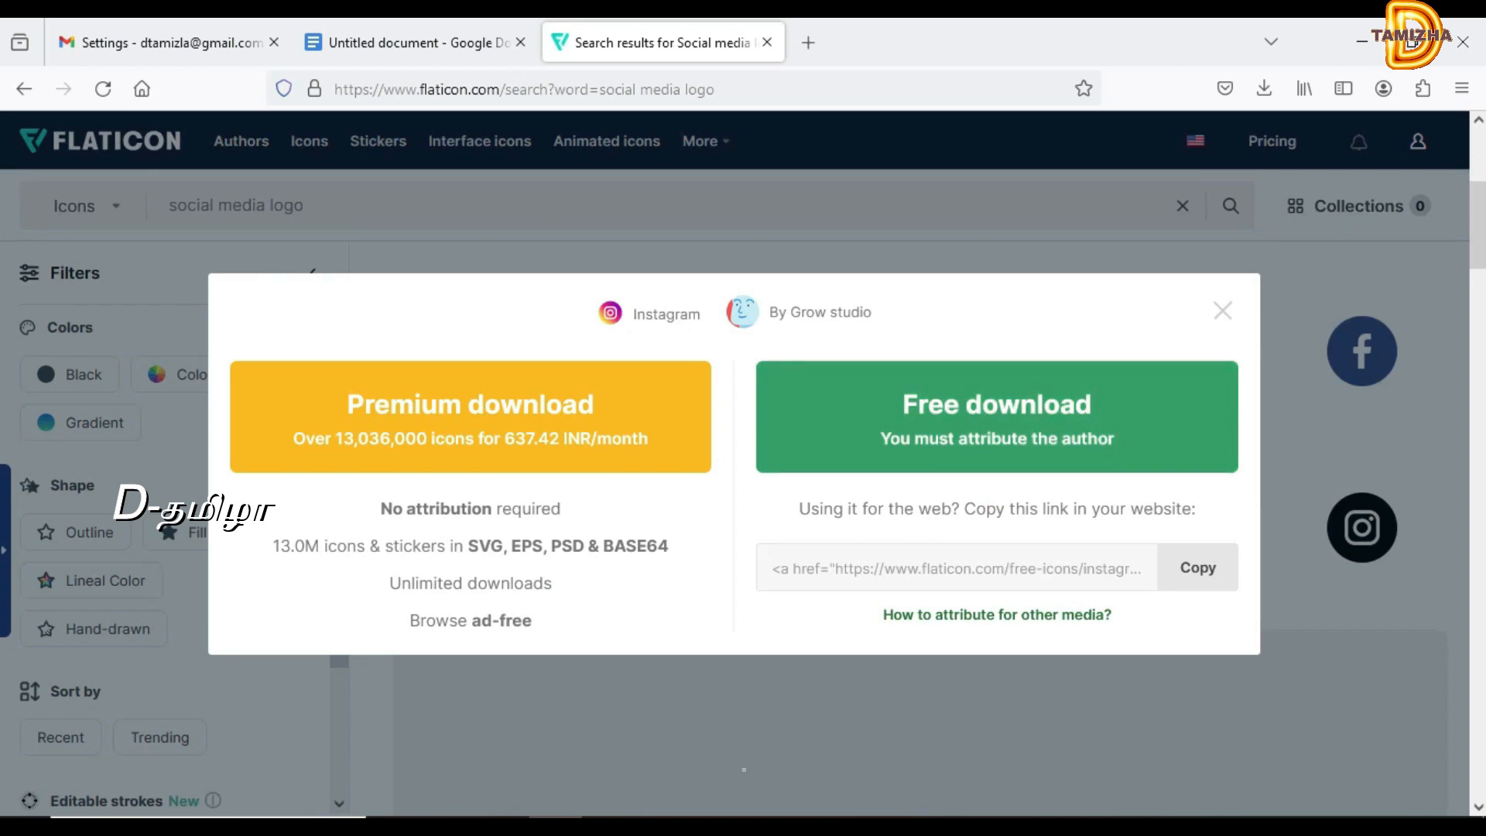
left_click(996, 417)
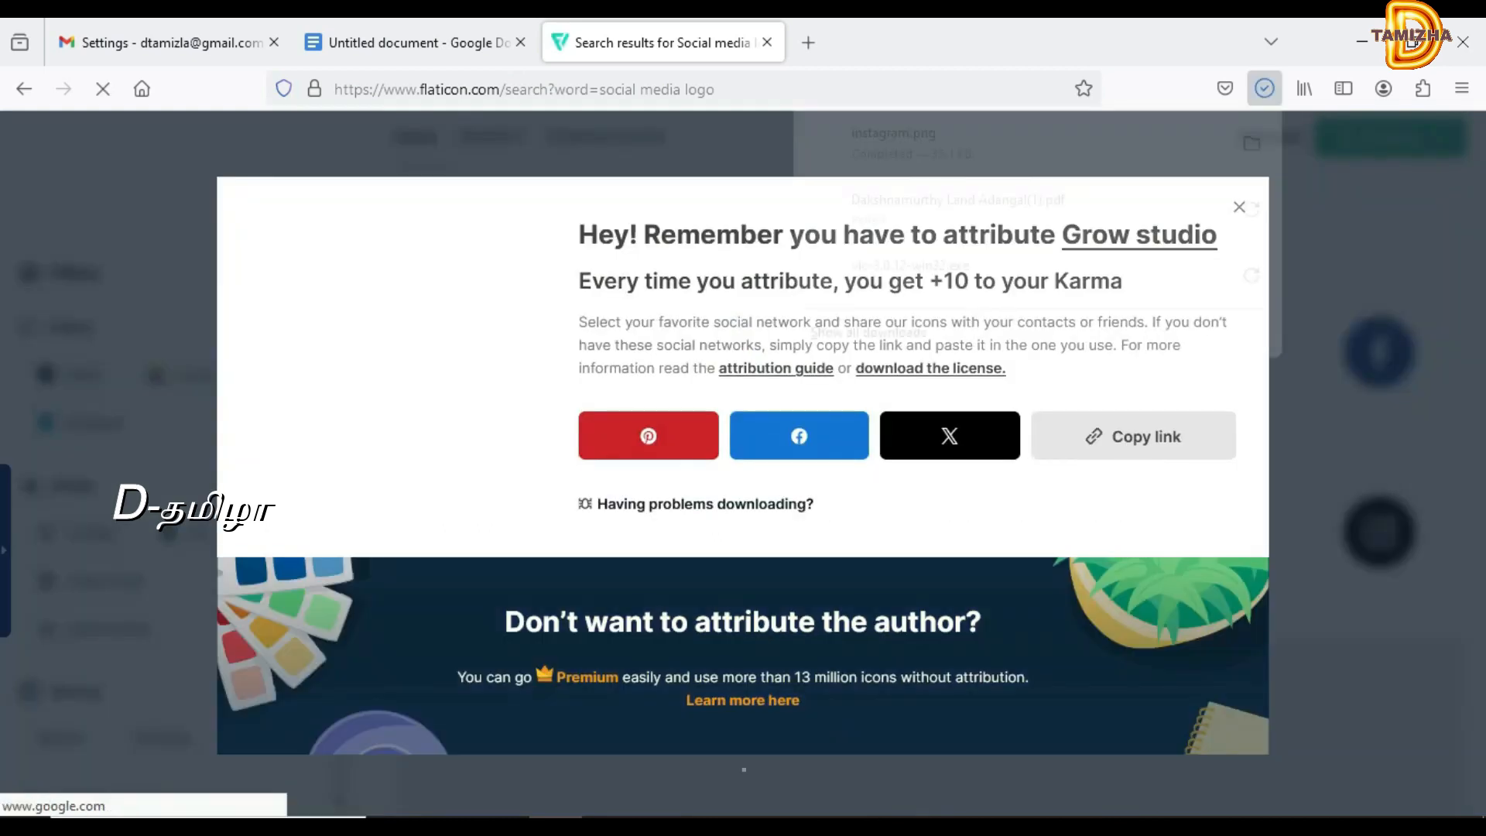
Show the downloaded instagram PNG in the Downloads folder and change the folder's file view
left_click(1251, 143)
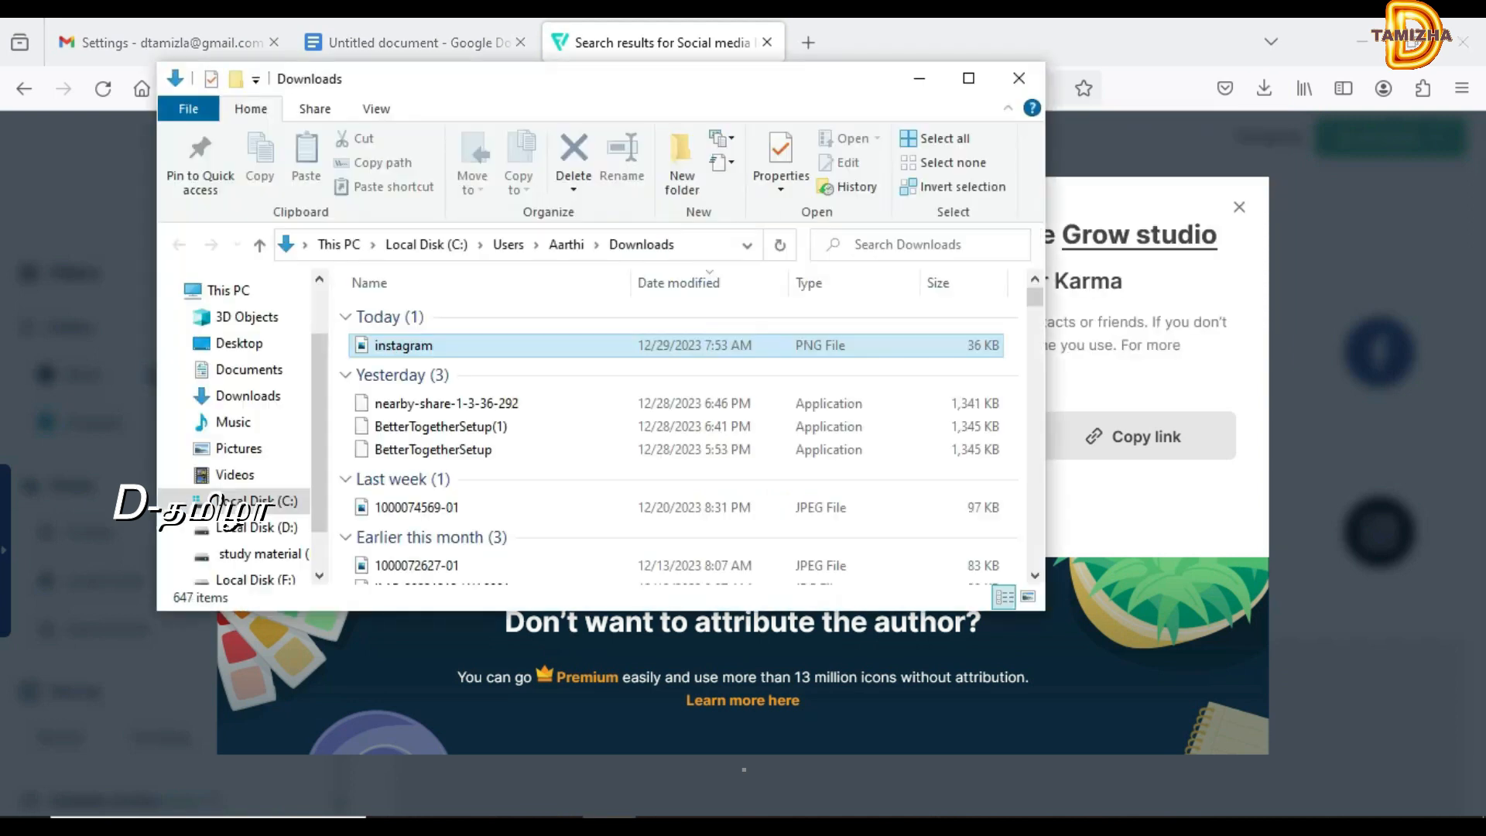
left_click(376, 109)
left_click(526, 141)
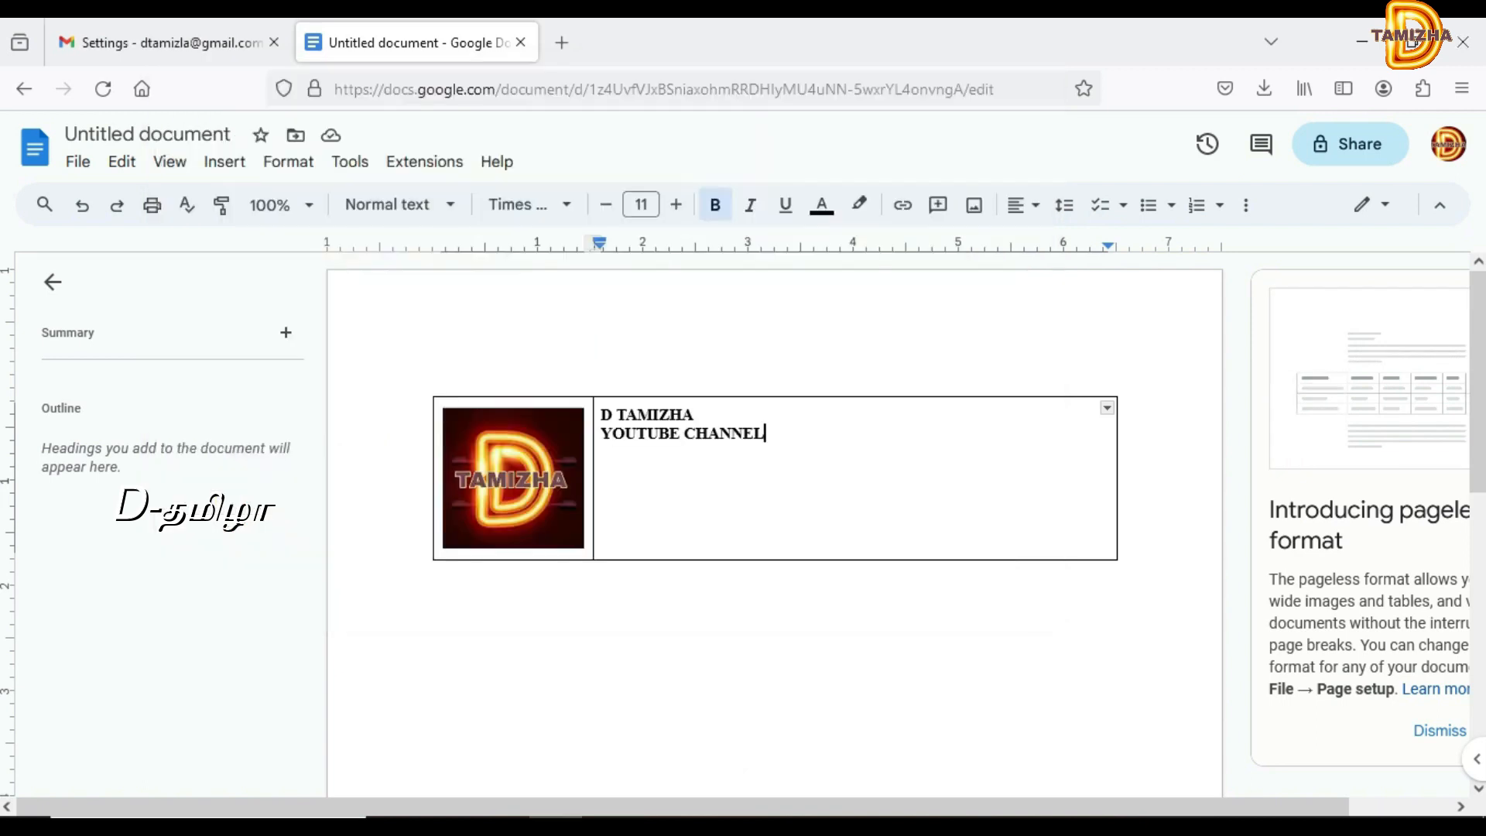
Increase the font size of both lines, "D TAMIZHA" and "YOUTUBE CHANNEL", to 23 in the document's table
left_click(601, 415)
left_click_drag(602, 415, 772, 435)
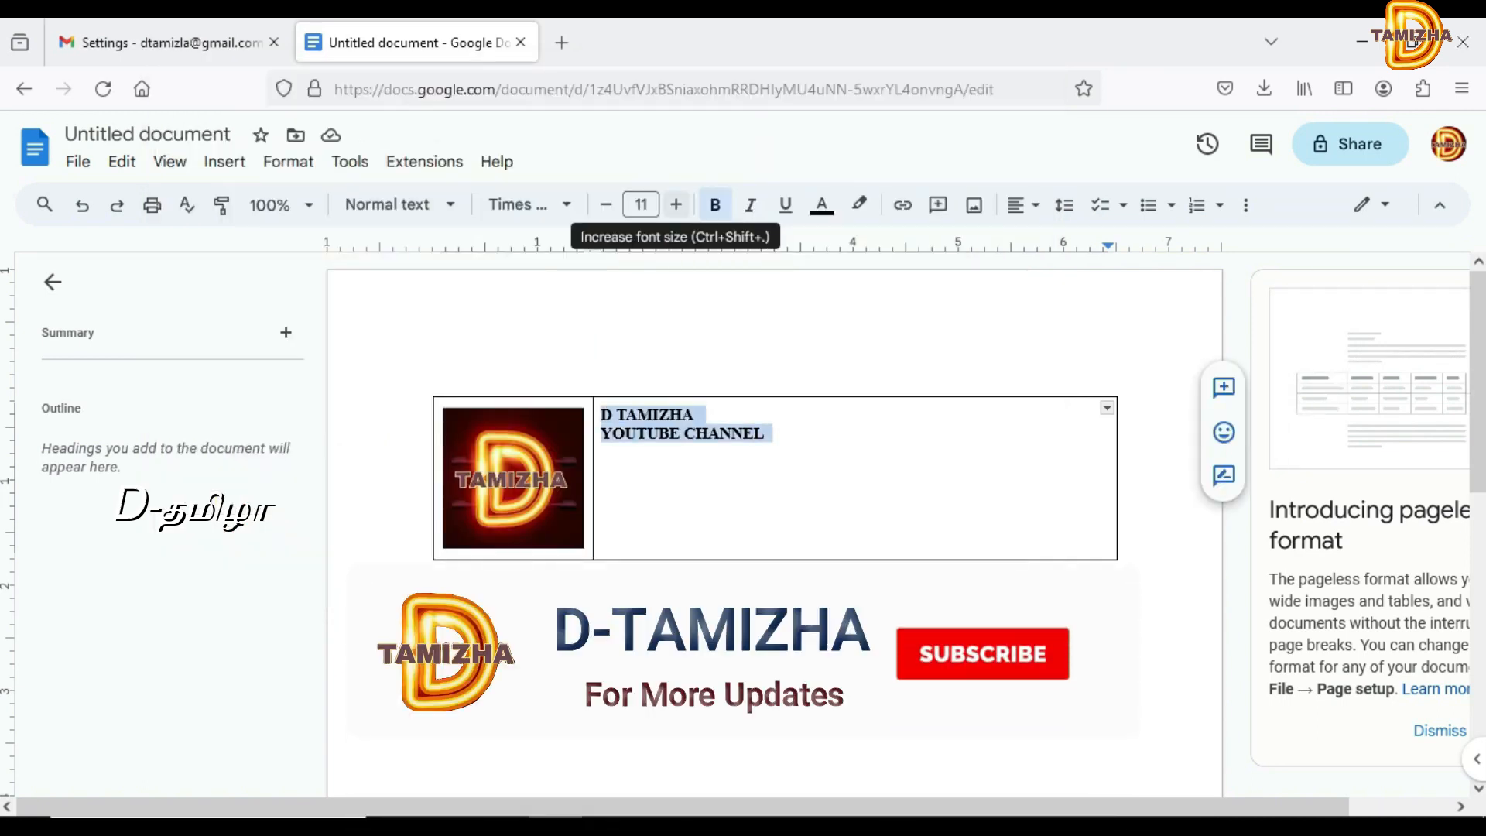
left_click(676, 205)
left_click(675, 204)
left_click(675, 205)
left_click(675, 205)
left_click(675, 205)
left_click(675, 204)
left_click(675, 204)
left_click(675, 205)
left_click(675, 204)
left_click(676, 205)
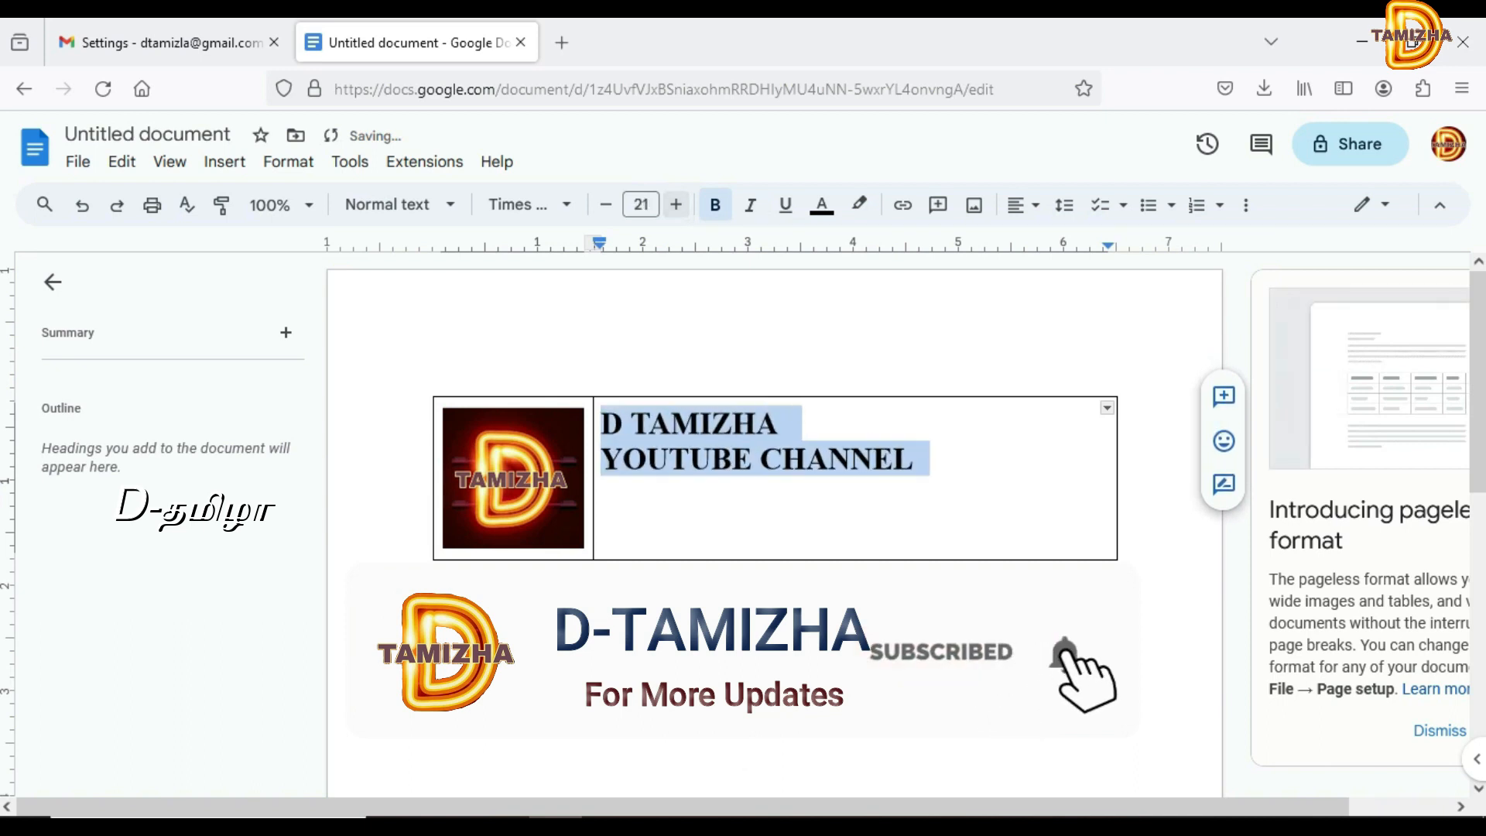
left_click(676, 204)
left_click(675, 205)
left_click(433, 382)
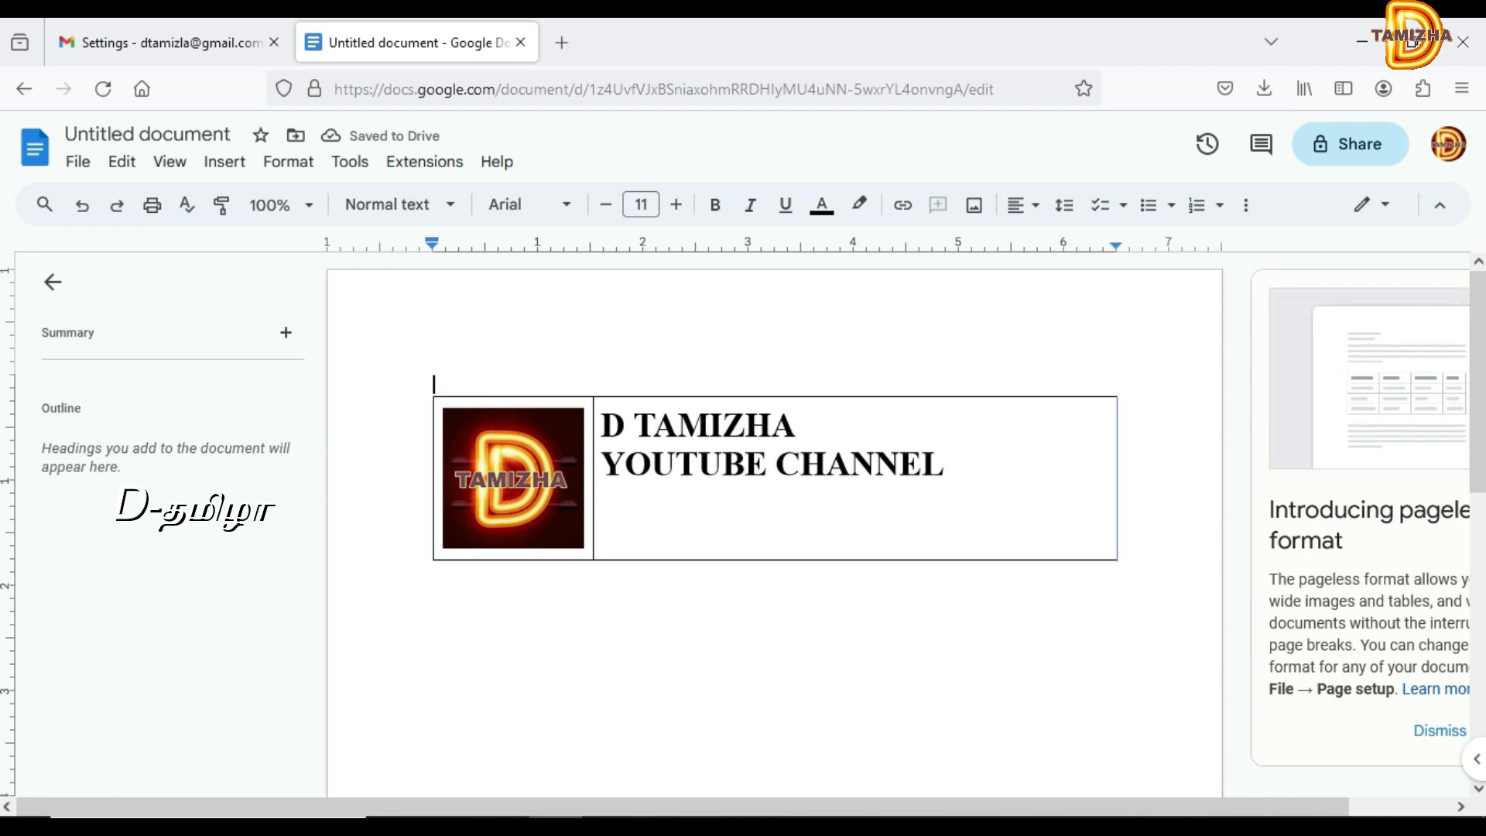
Narrow the table's second column to fit the channel text and shrink the logo image in the first cell
left_click(1117, 478)
left_click_drag(1116, 478, 958, 478)
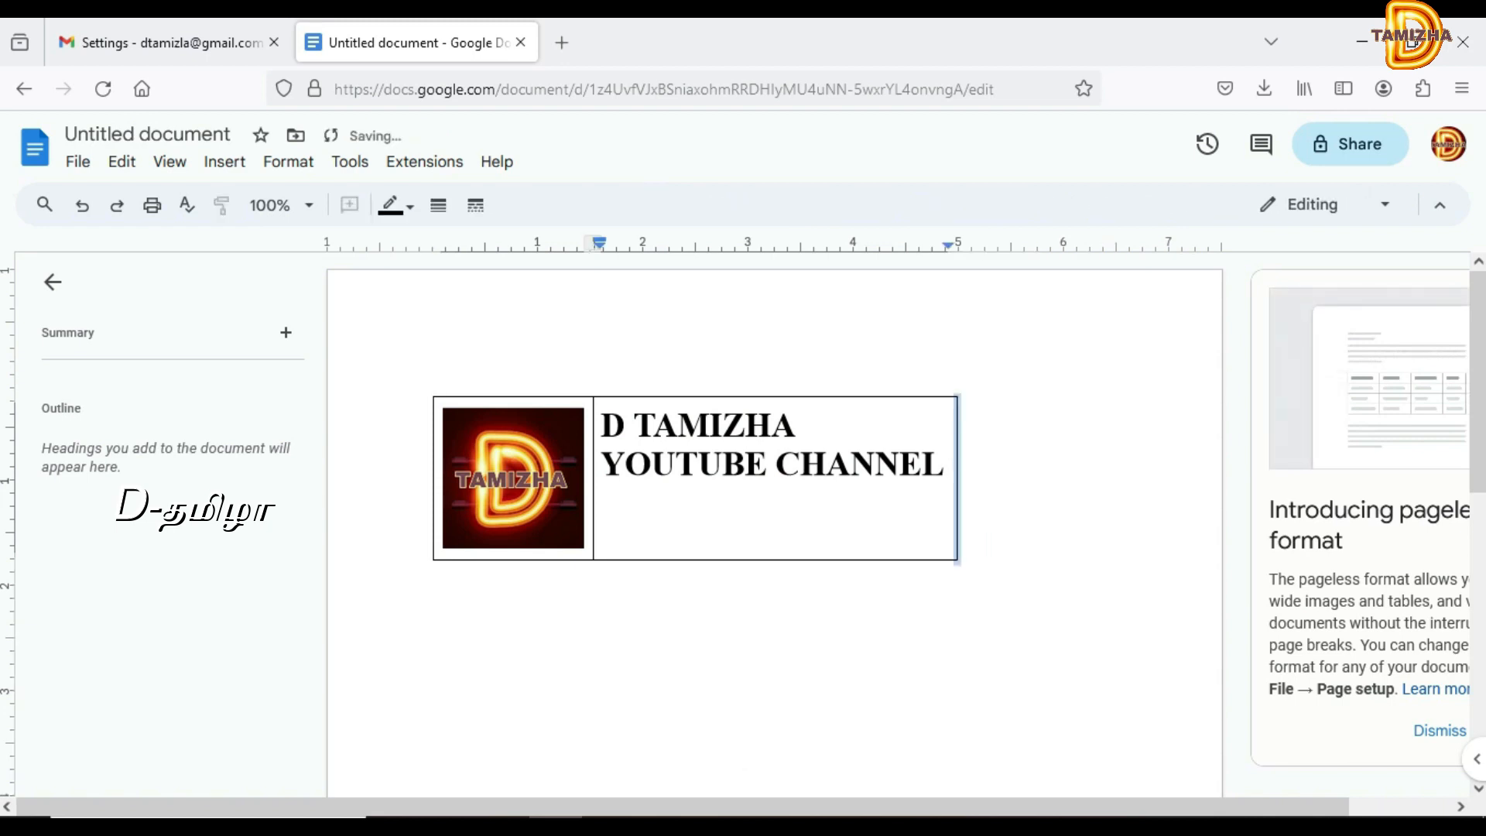
left_click(513, 479)
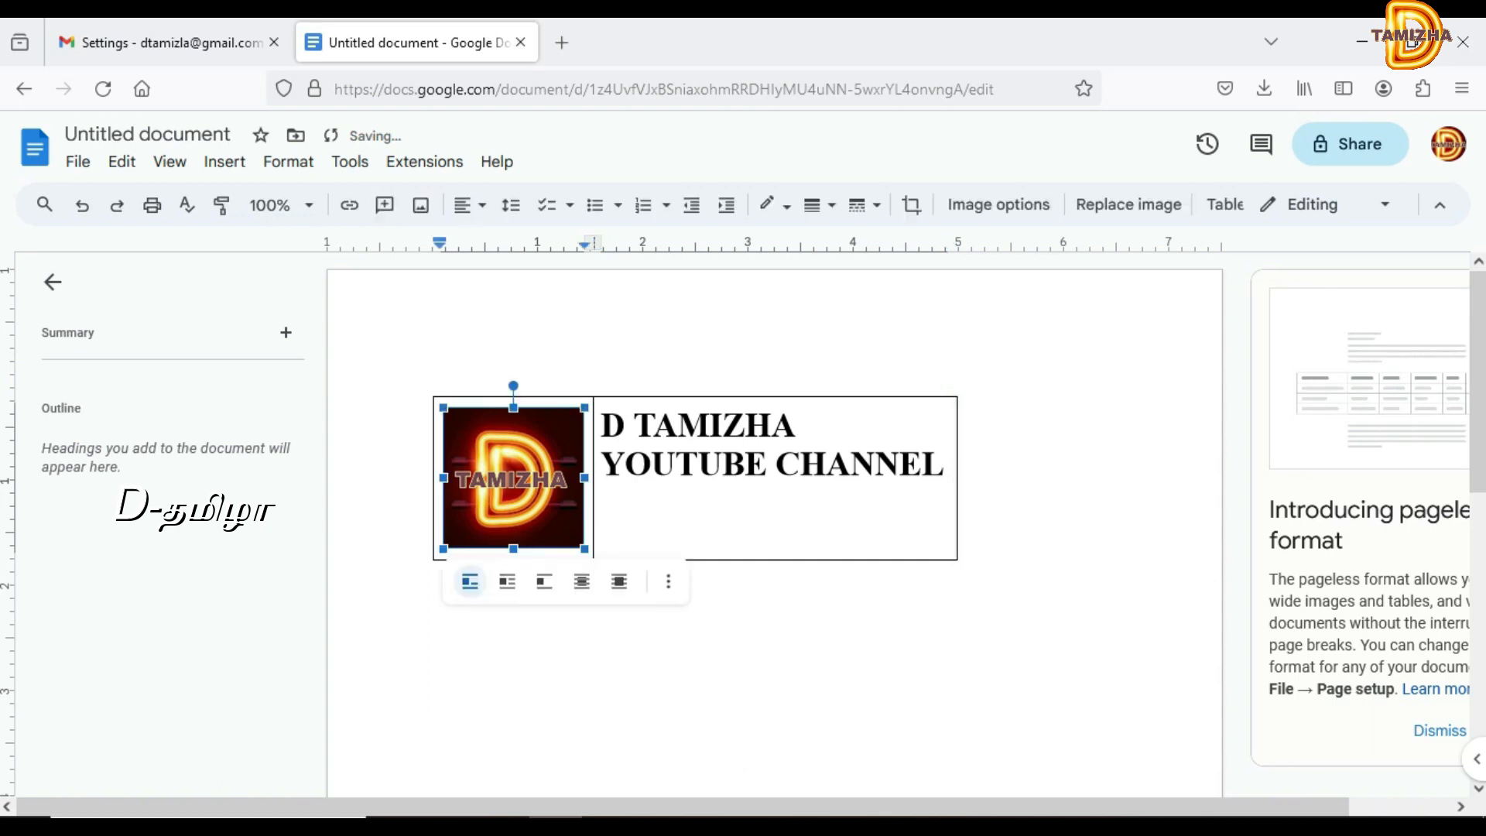
left_click_drag(584, 549, 550, 513)
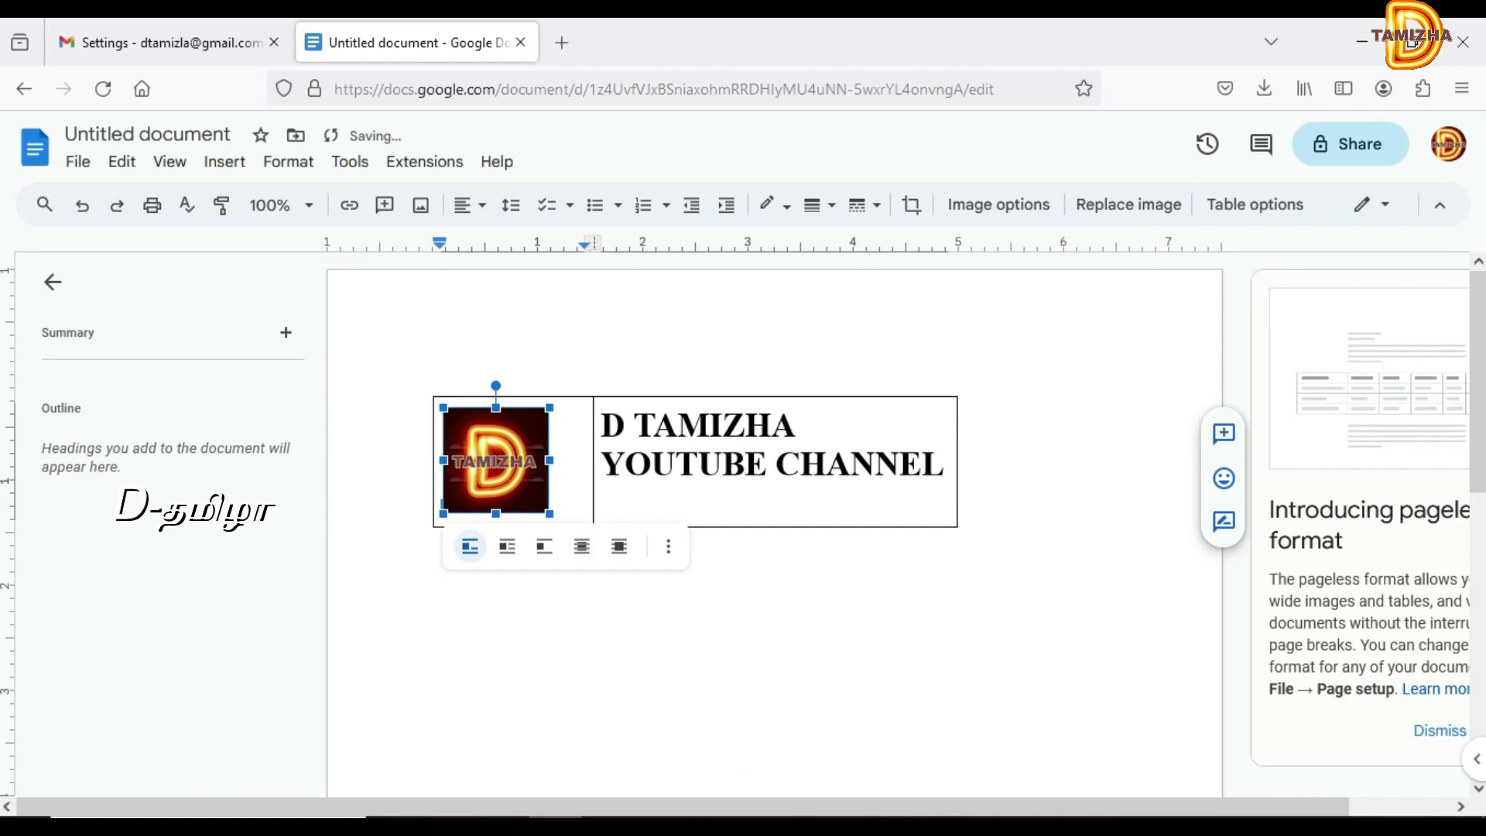
Insert the youtube, whatsapp, facebook and instagram images from the Downloads folder on the line below the channel text
left_click(561, 491)
left_click(225, 161)
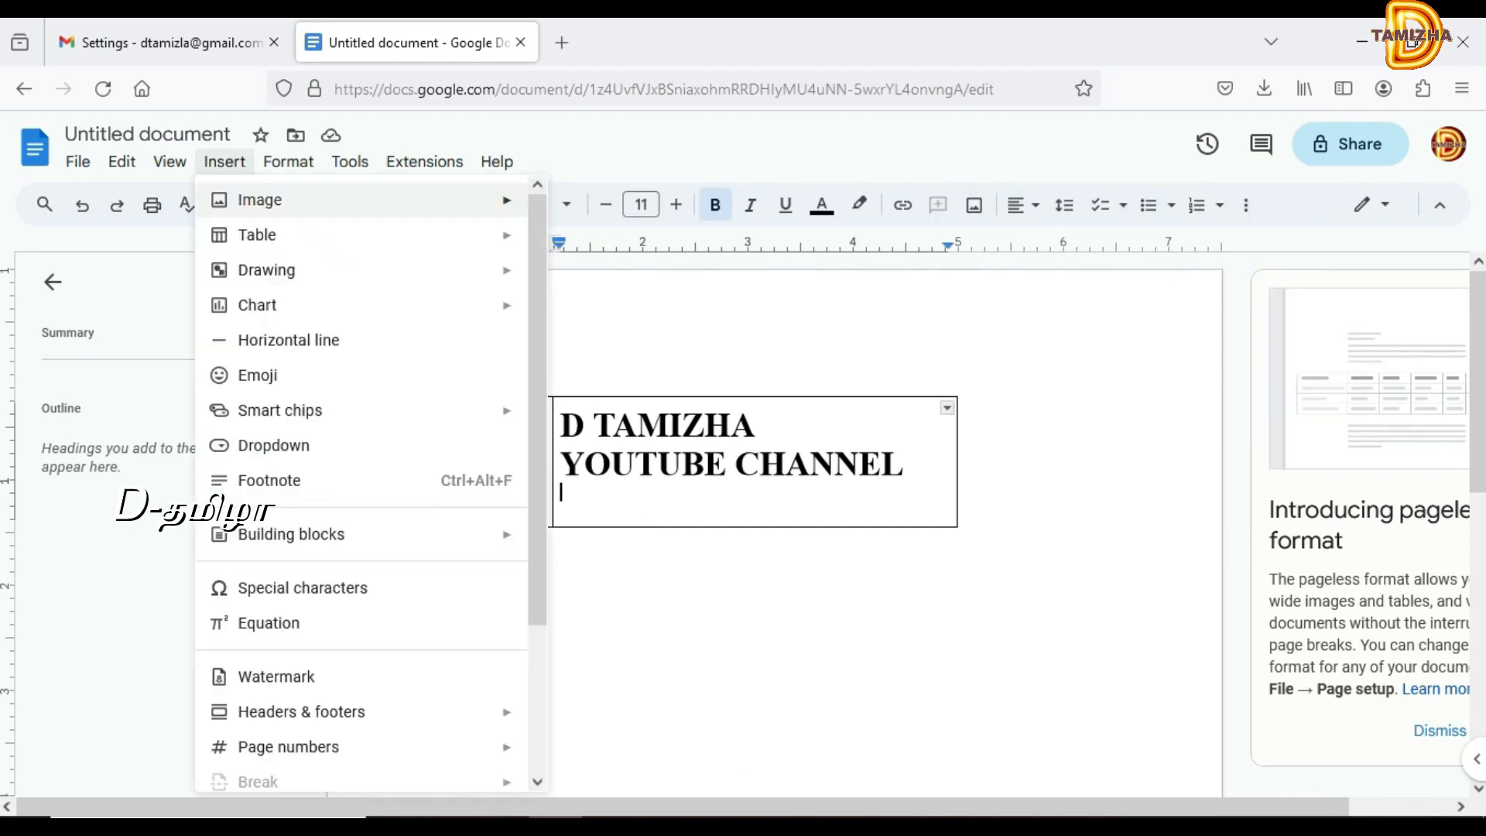
mouse_move(260, 200)
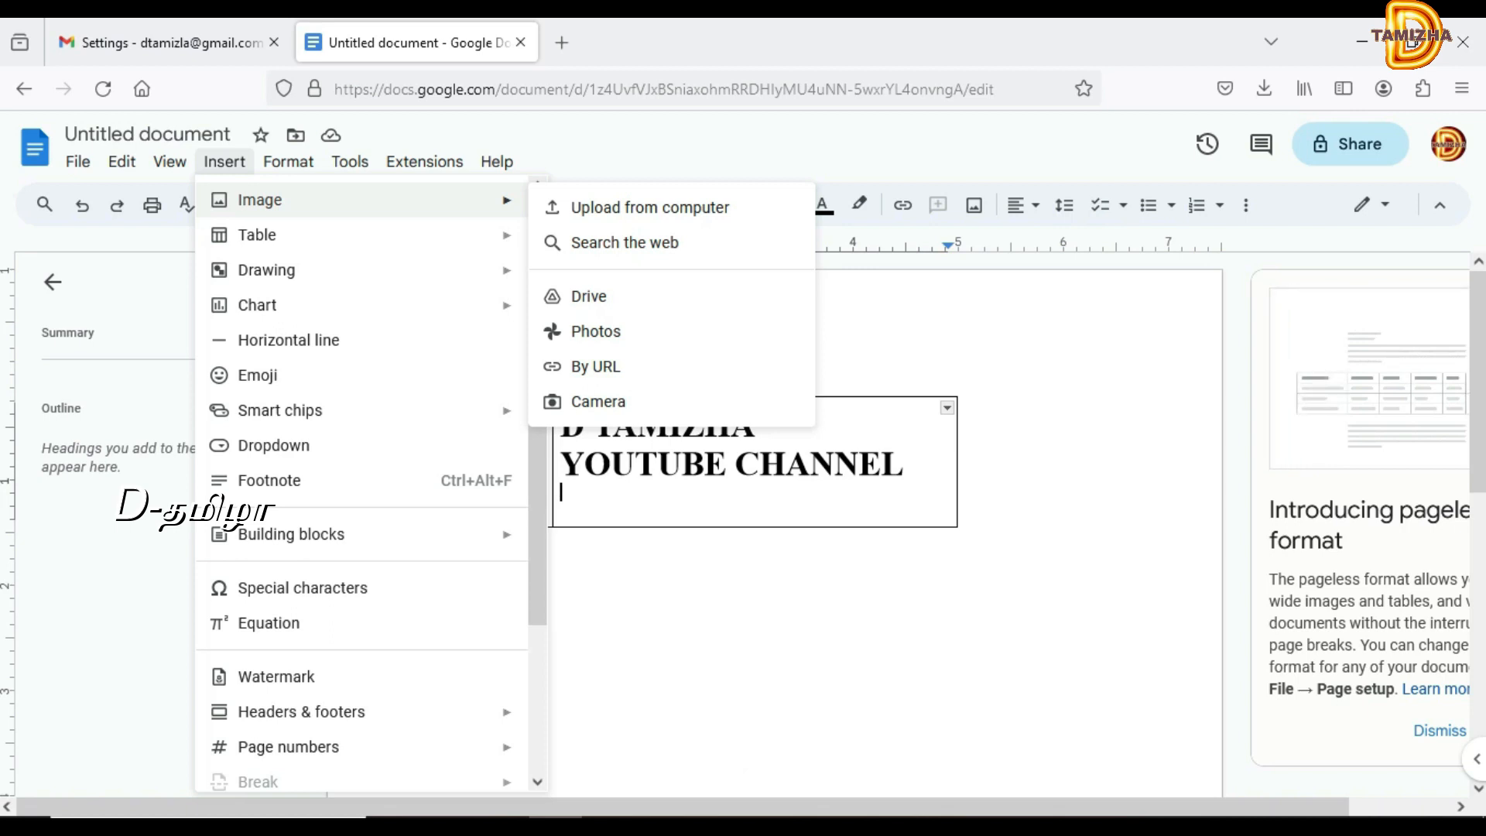
left_click(650, 207)
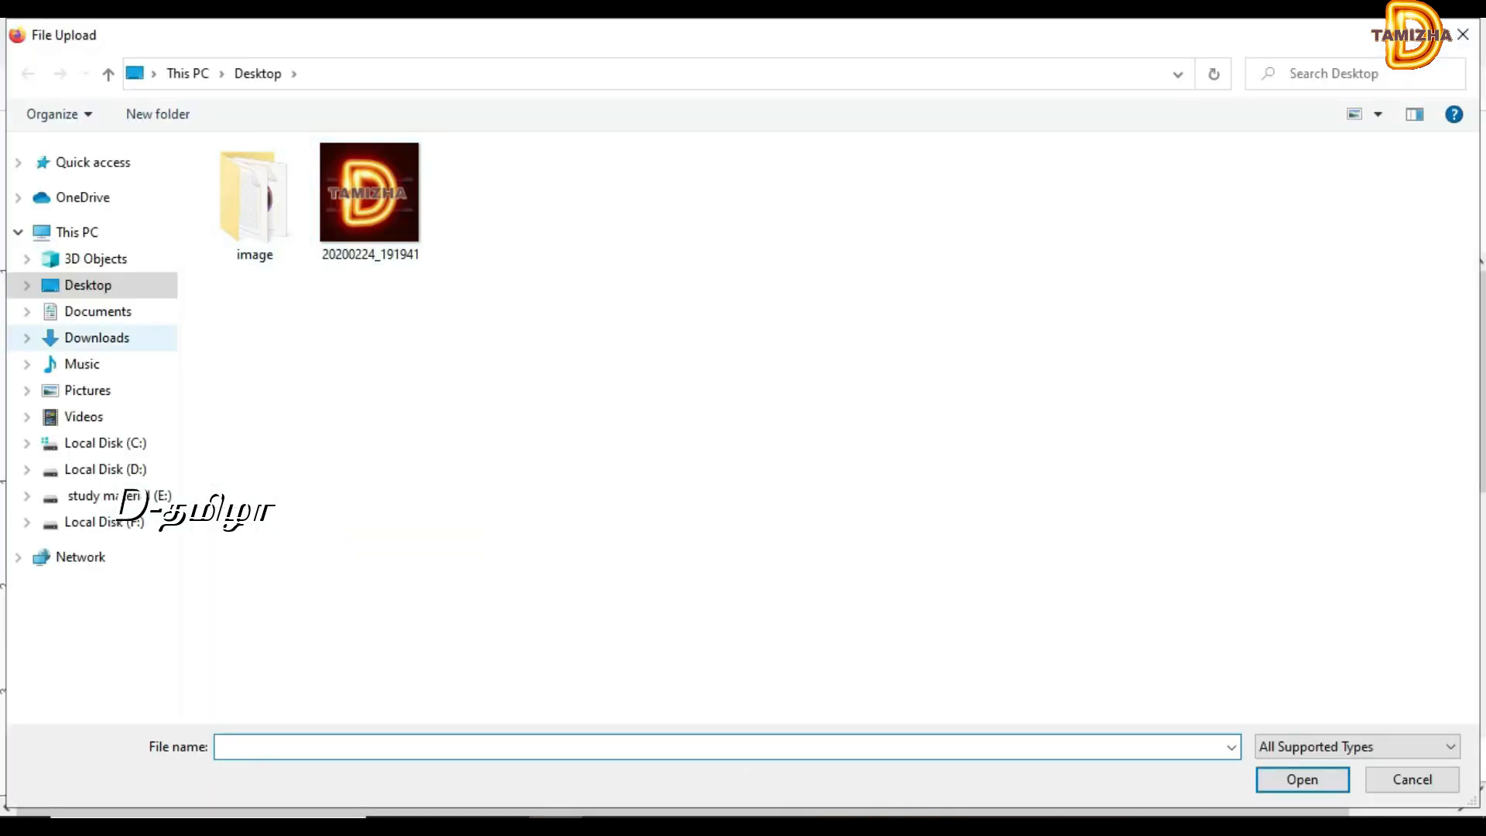
left_click(96, 338)
left_click_drag(773, 215, 245, 239)
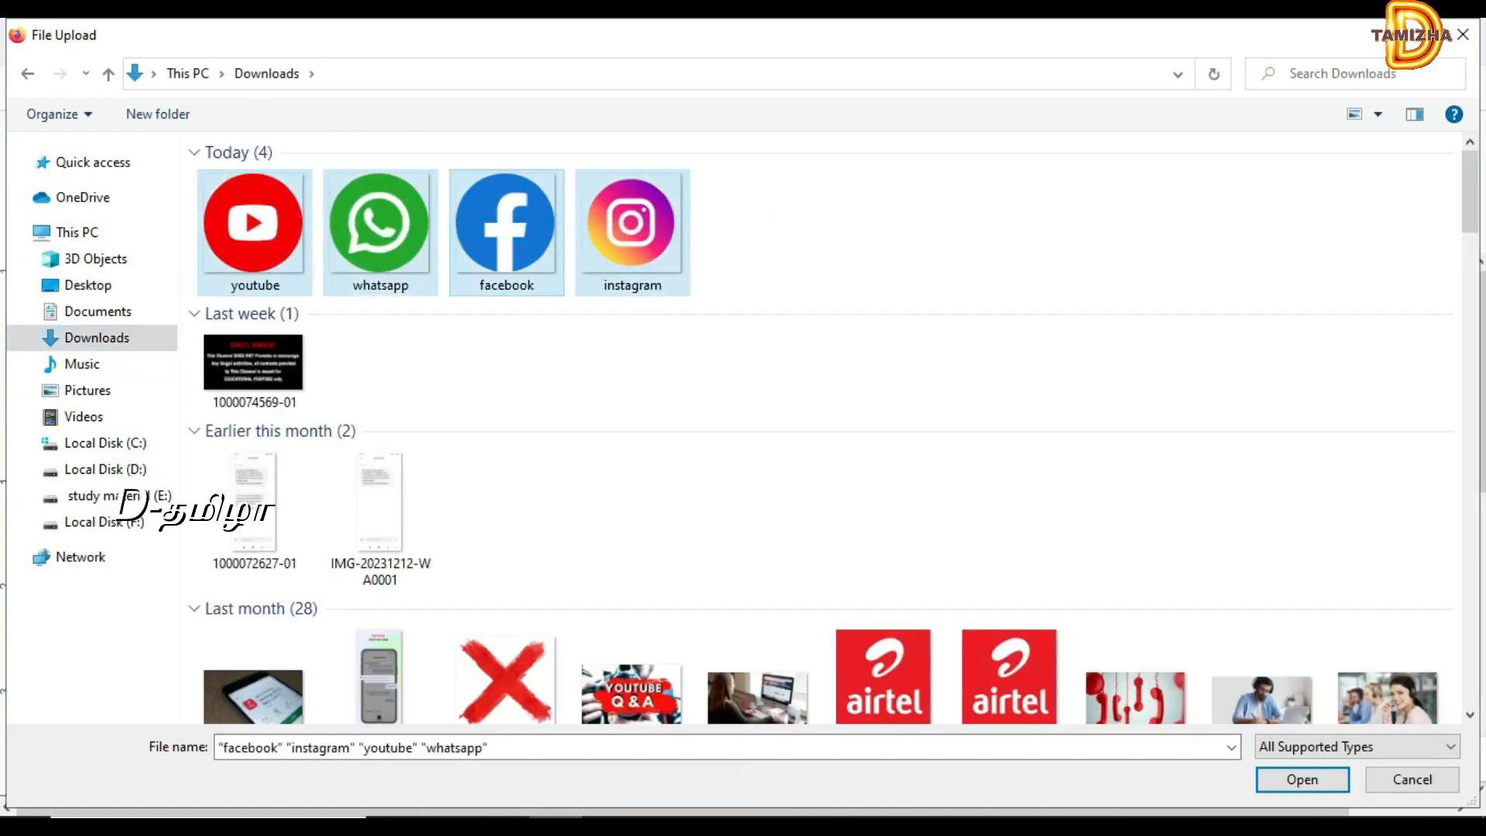
left_click(1302, 780)
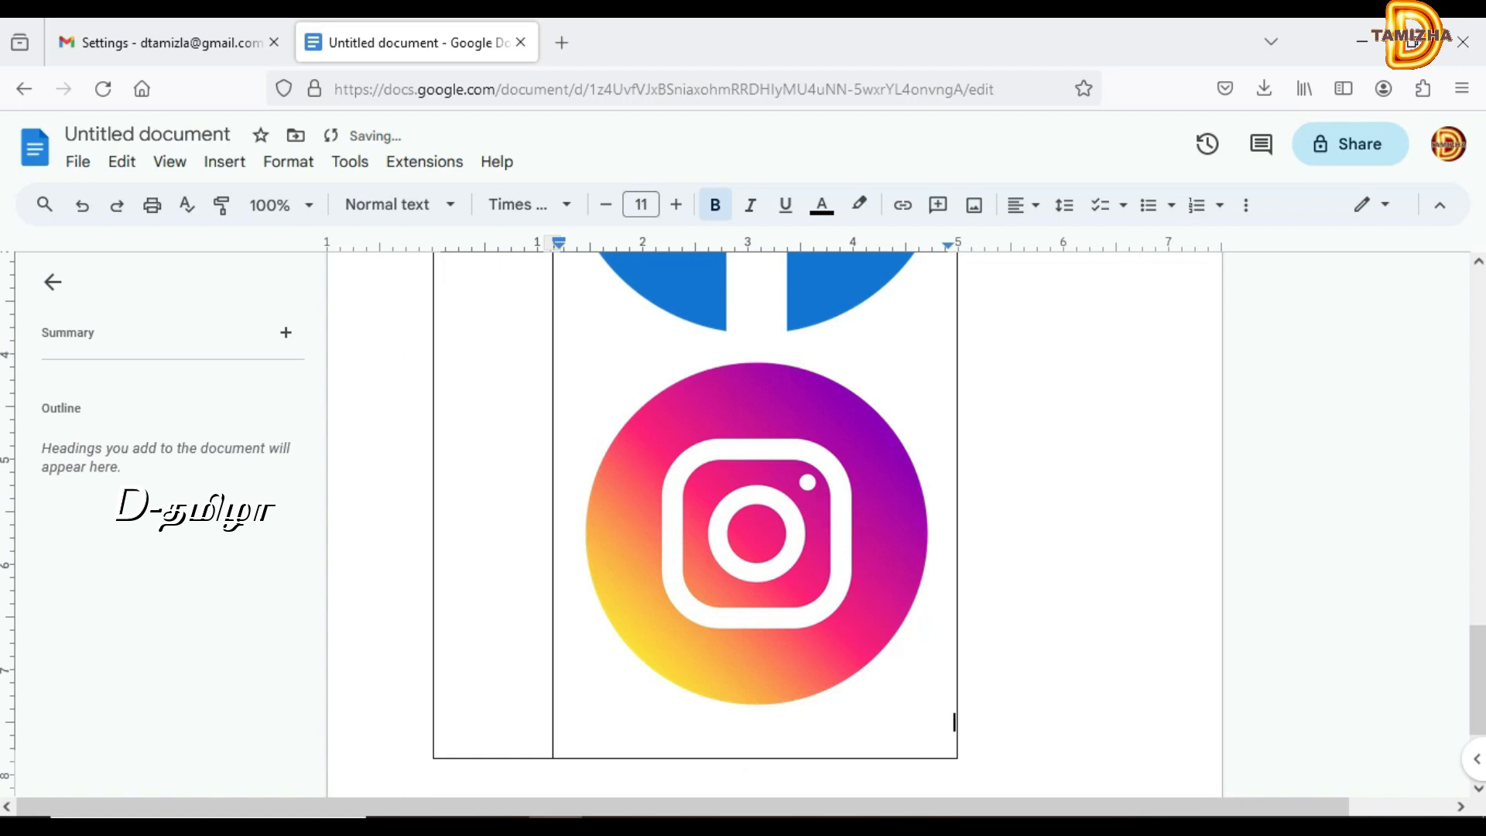
Set the Instagram image's width to 0.21 in with the aspect ratio locked and shrink the Facebook image to match
left_click(757, 533)
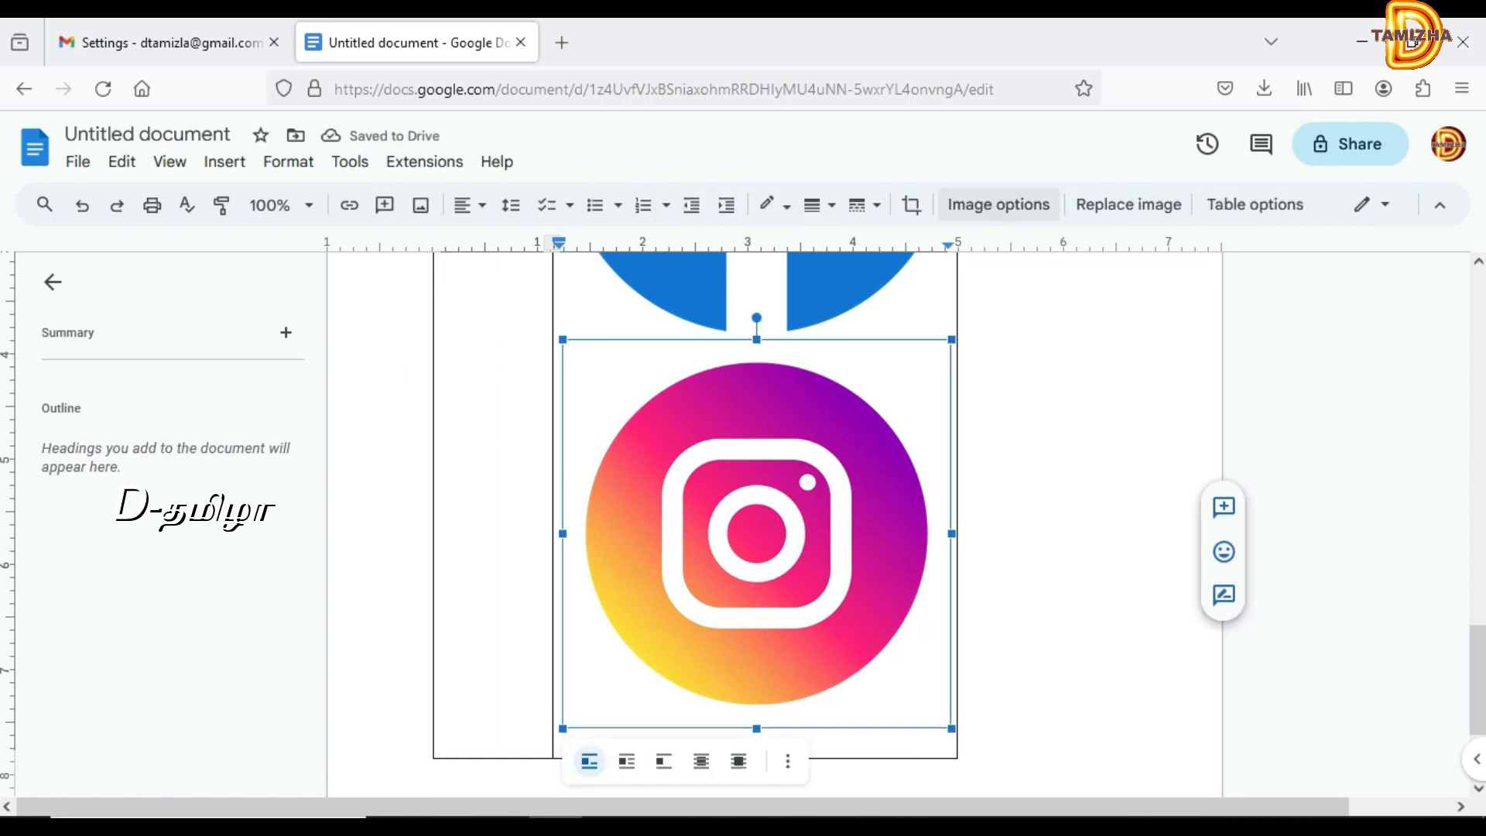
left_click(998, 204)
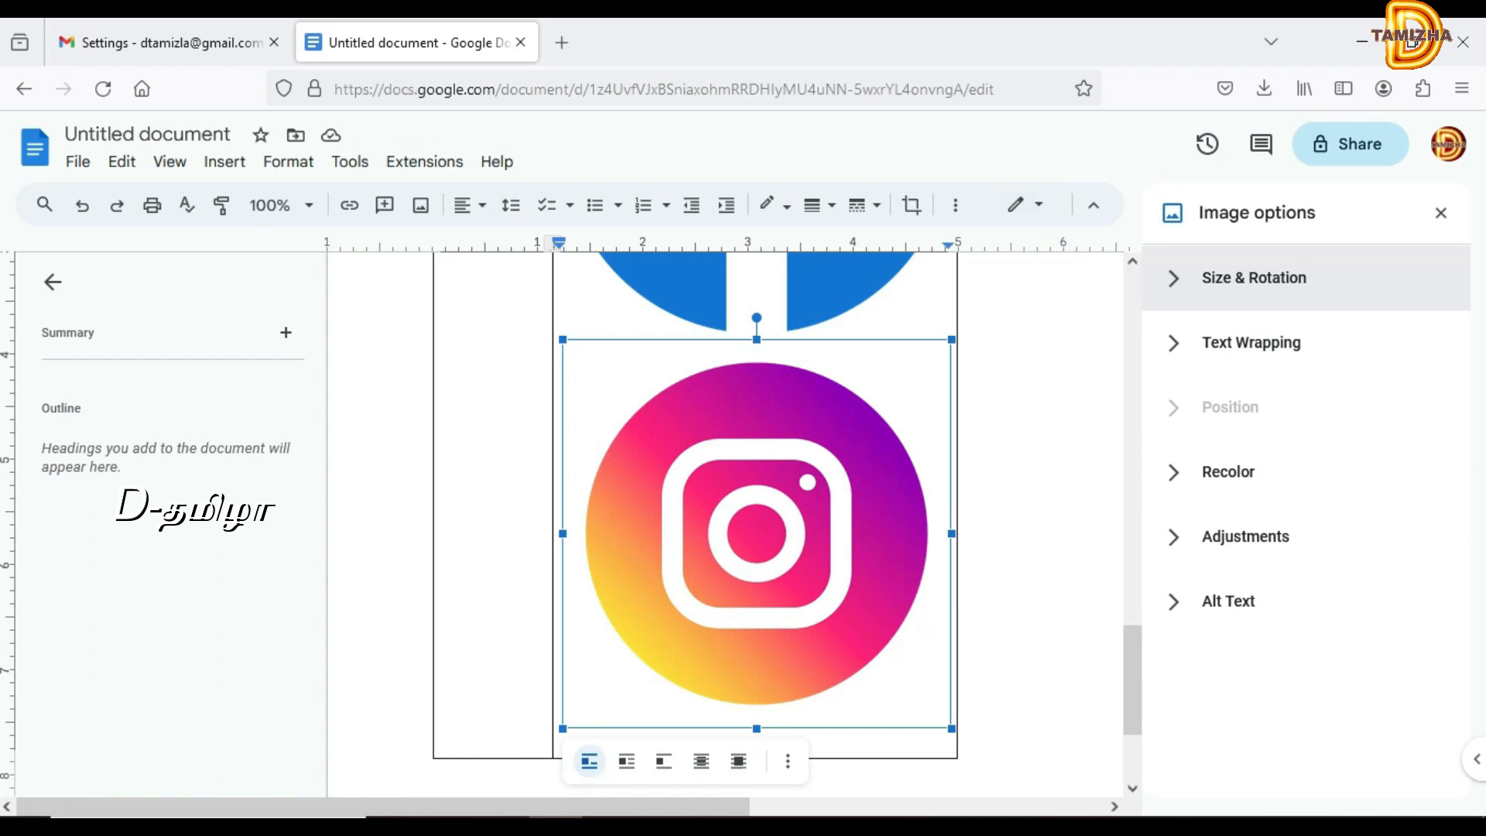
left_click(1254, 278)
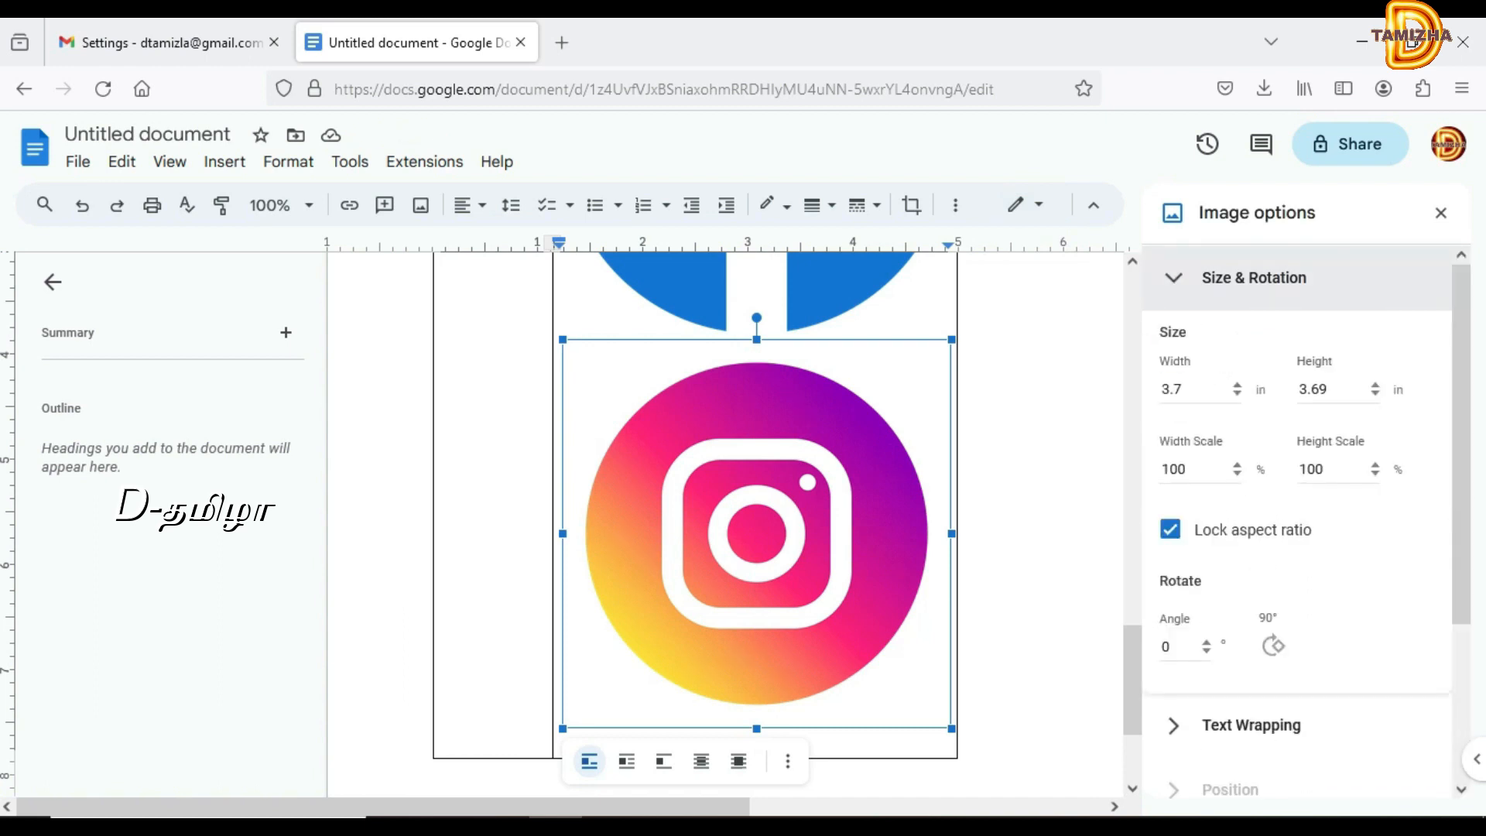
left_click(1191, 389)
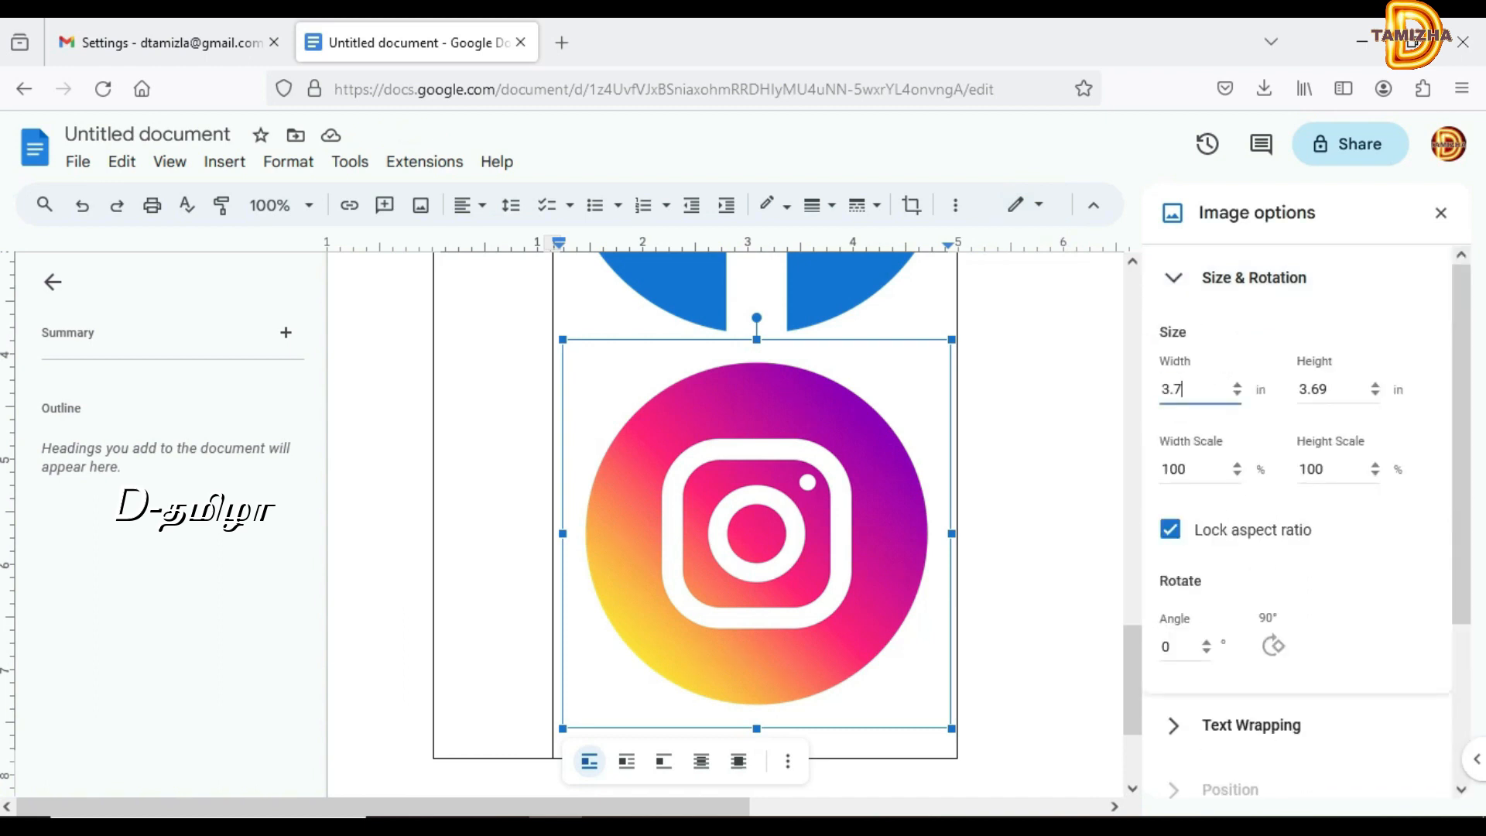
key("BackSpace")
key("BackSpace")
key("BackSpace")
type("0.21")
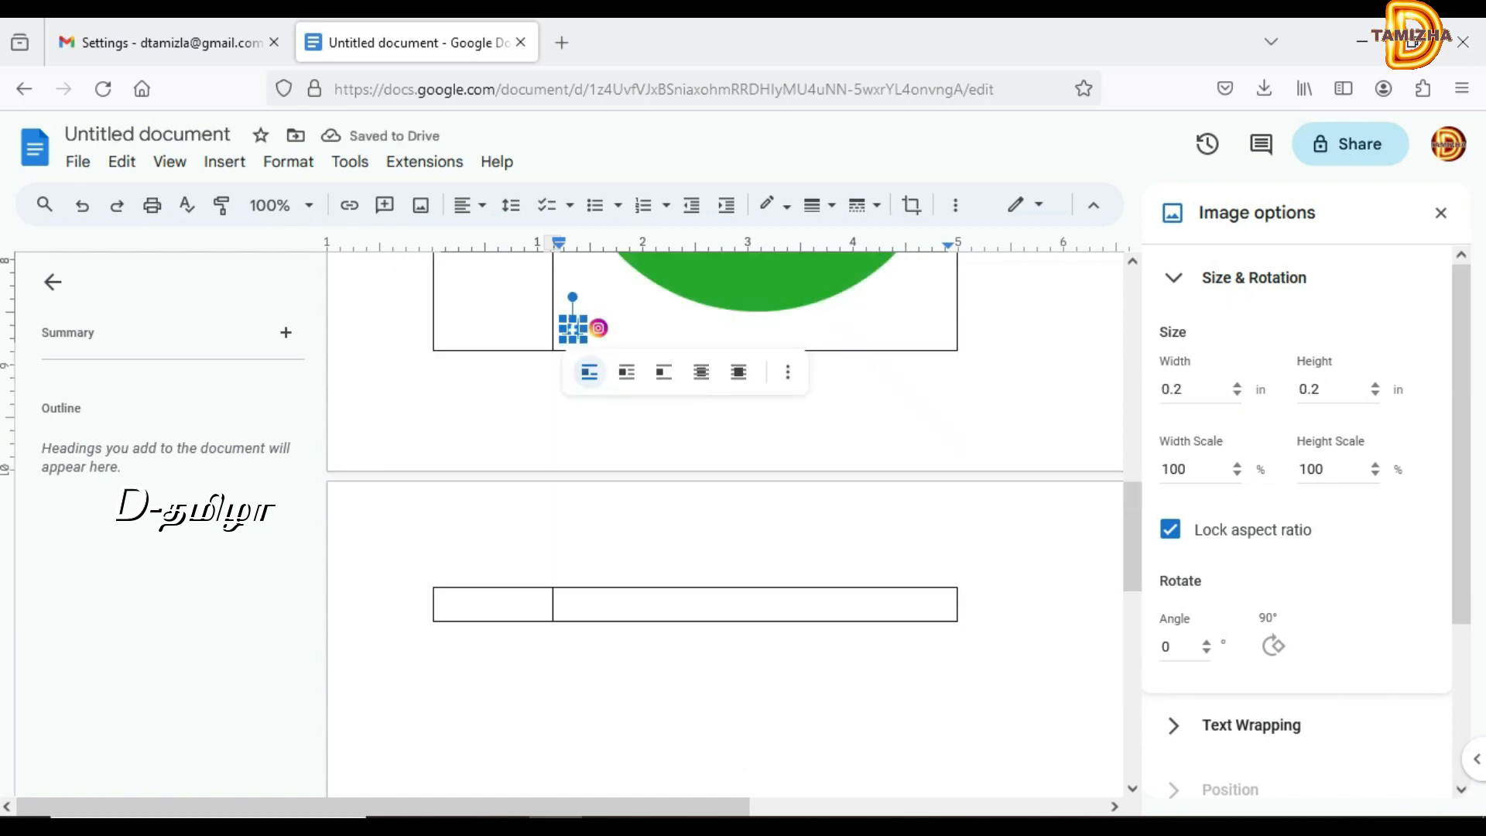
Set the WhatsApp image's width to 0.21 in with the aspect ratio locked
left_click(615, 333)
scroll(1131, 536, "up", 5)
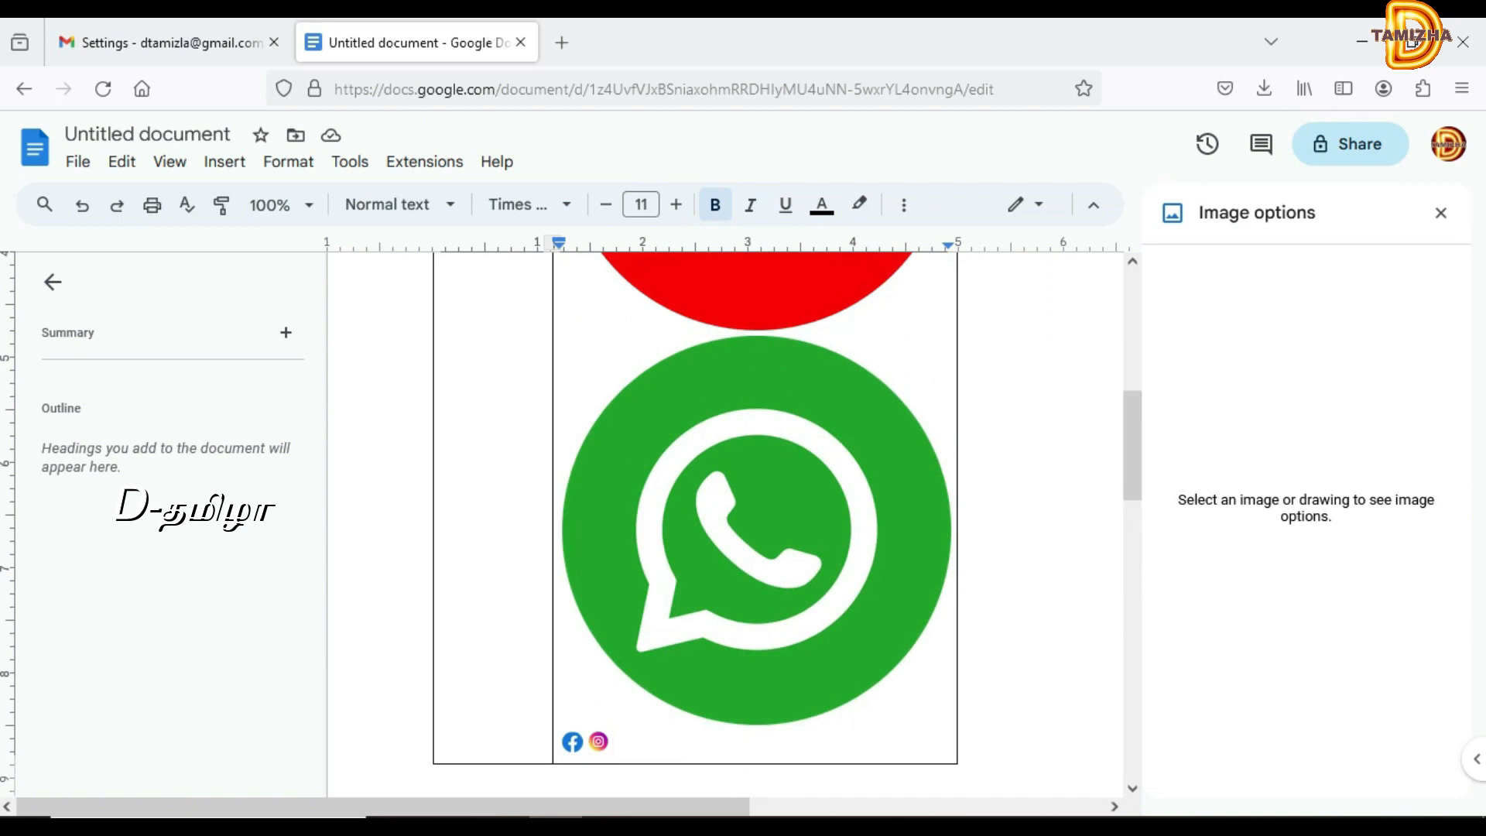
left_click(757, 530)
left_click(1192, 389)
key("BackSpace")
key("BackSpace")
key("BackSpace")
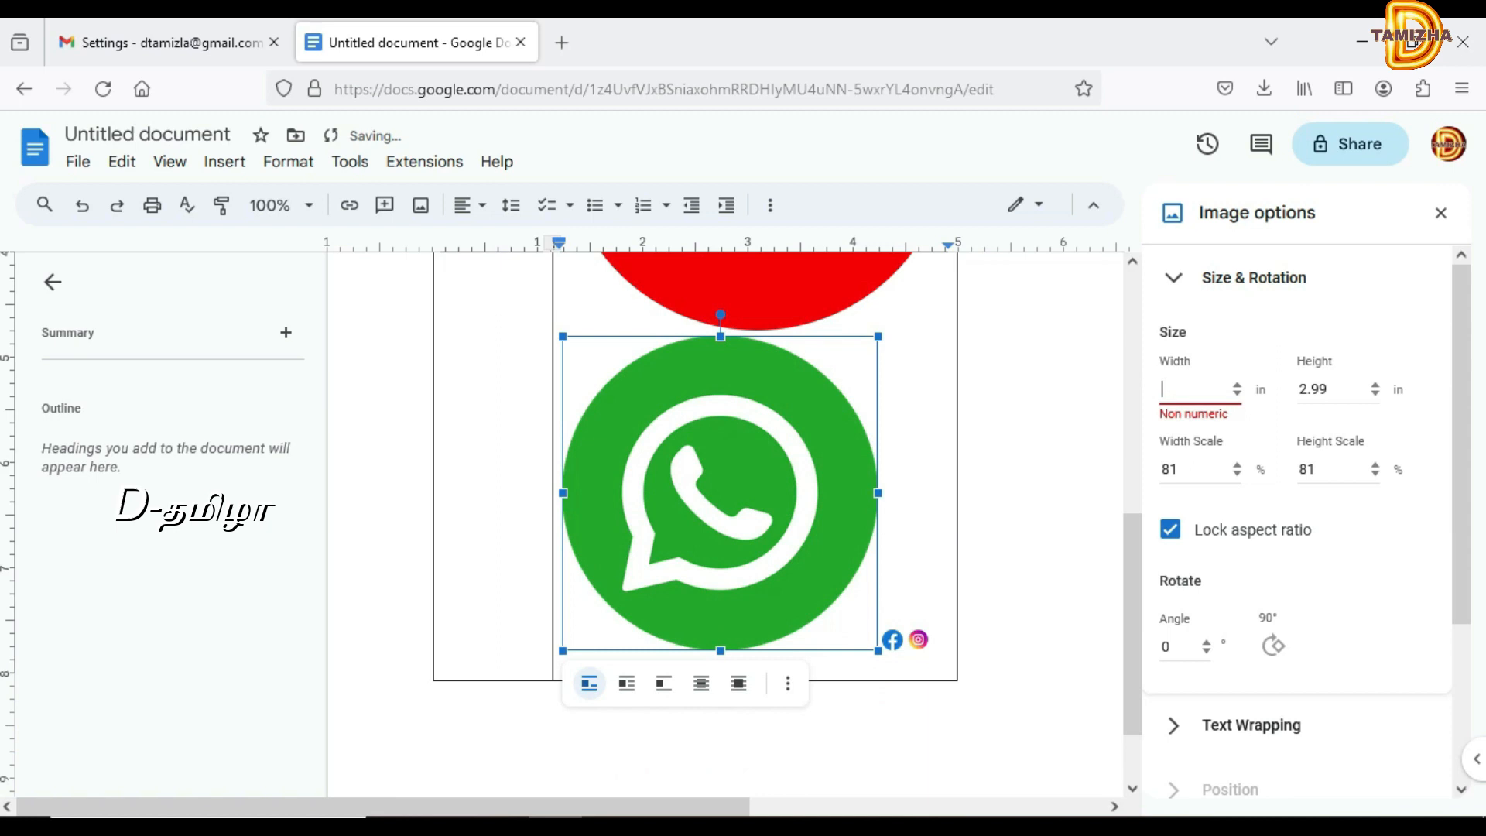
type("0.21")
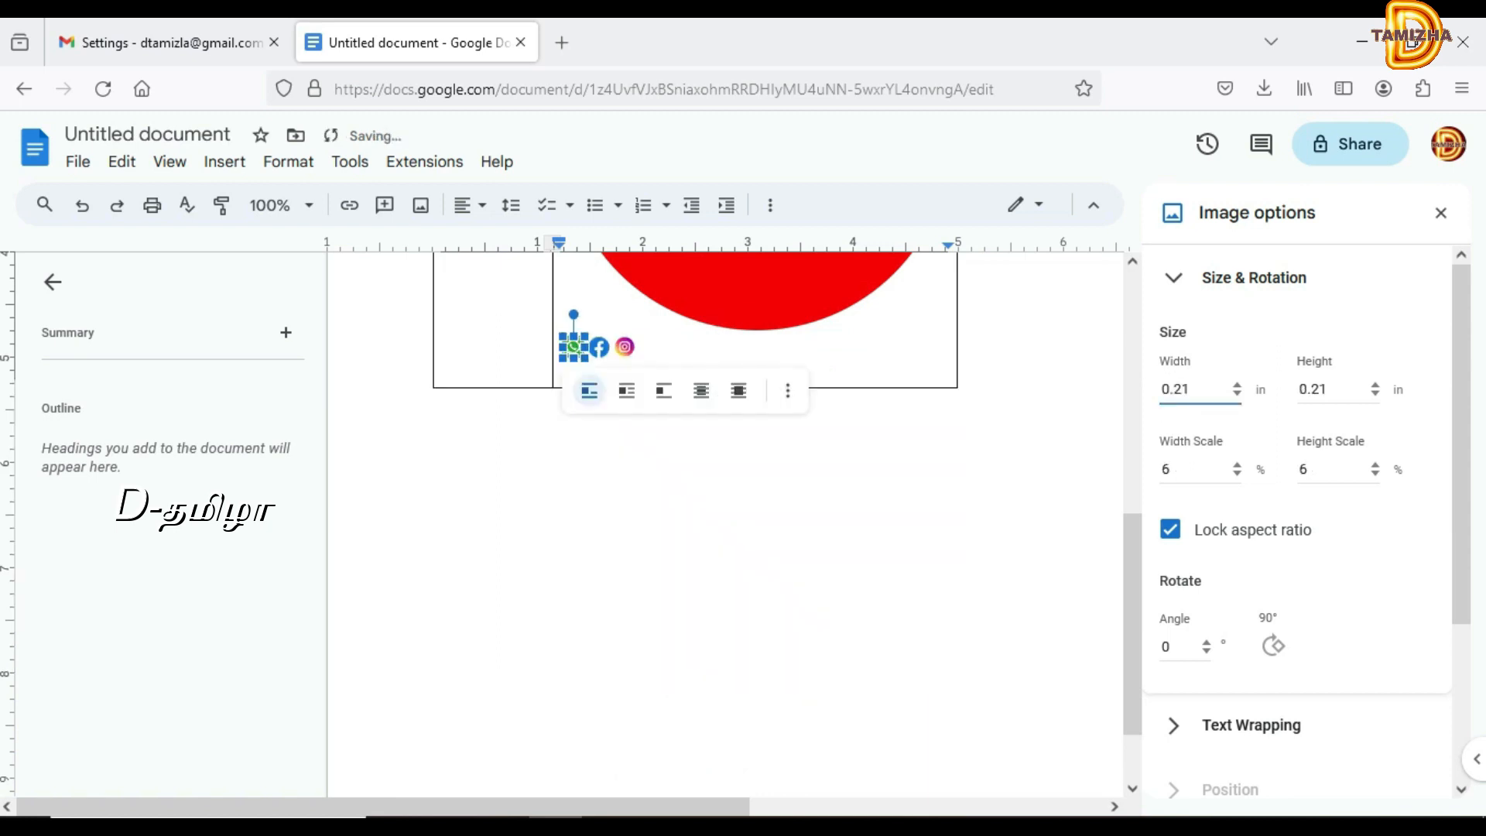
Set the YouTube image's width to 0.21 in with the aspect ratio locked
scroll(757, 495, "up", 3)
left_click(758, 495)
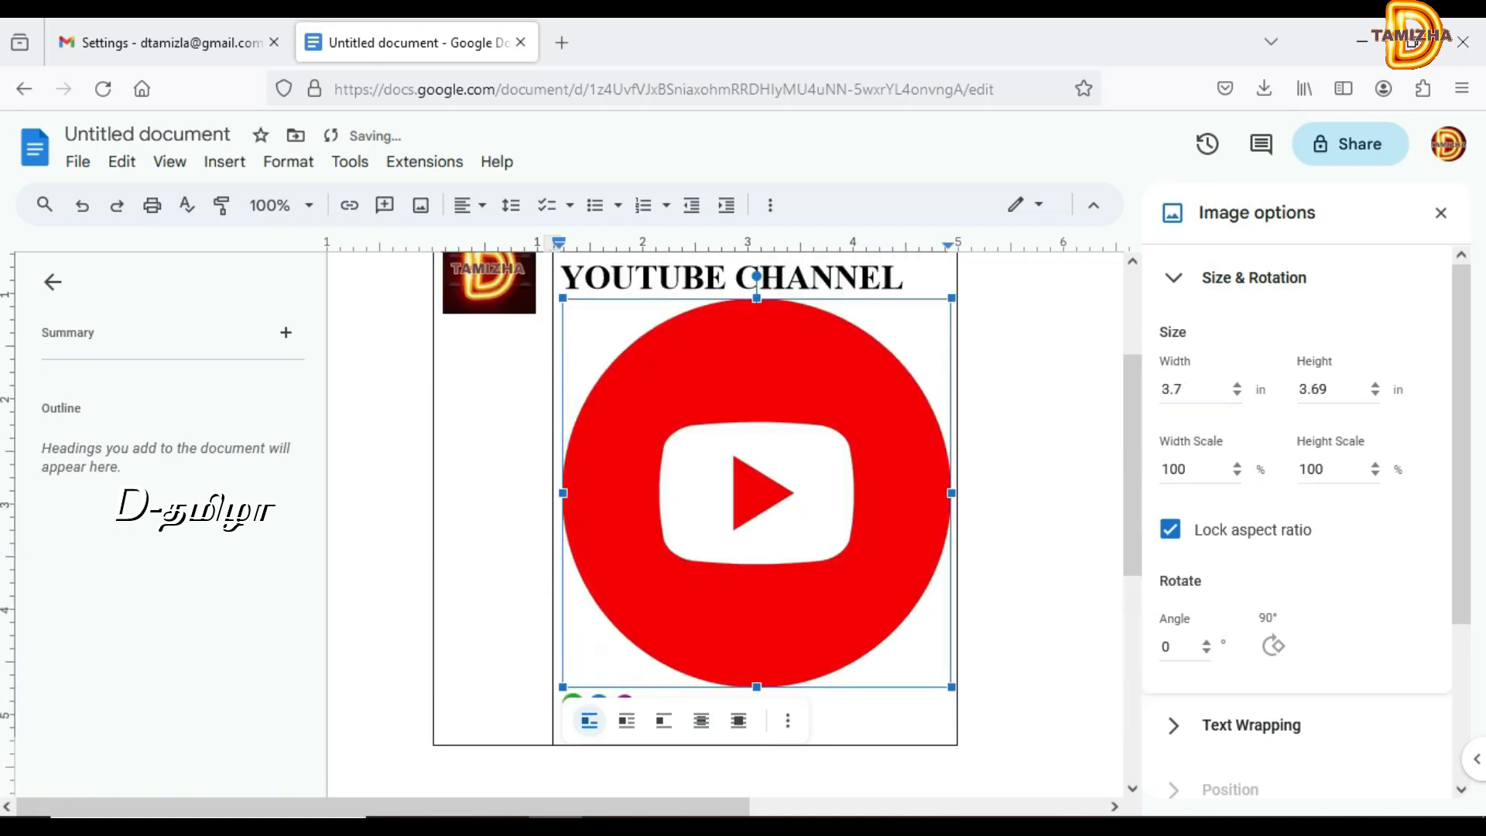
left_click(1199, 389)
key("BackSpace")
key("BackSpace")
key("BackSpace")
type("0.21")
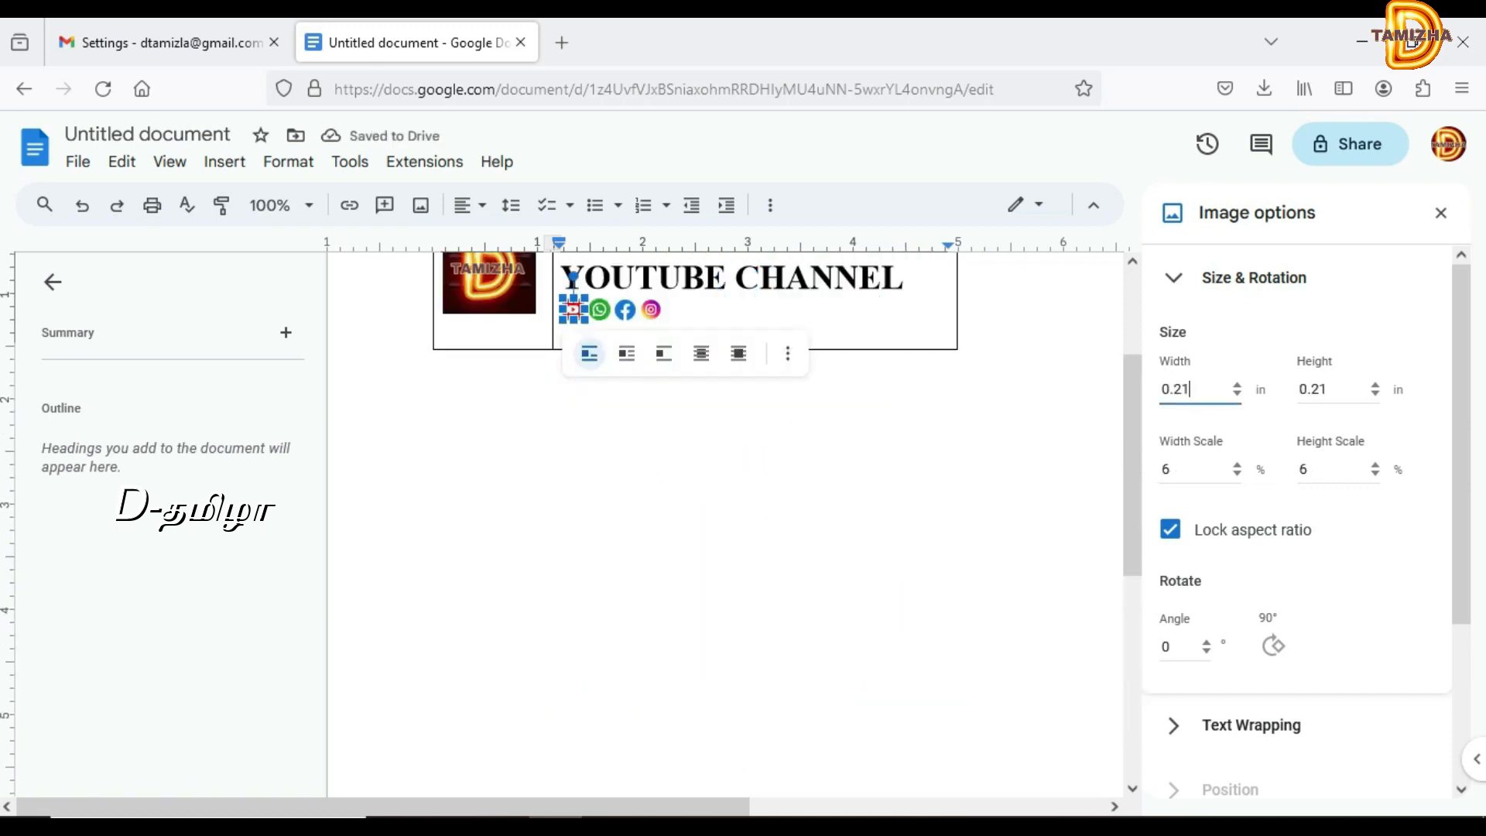
left_click(667, 313)
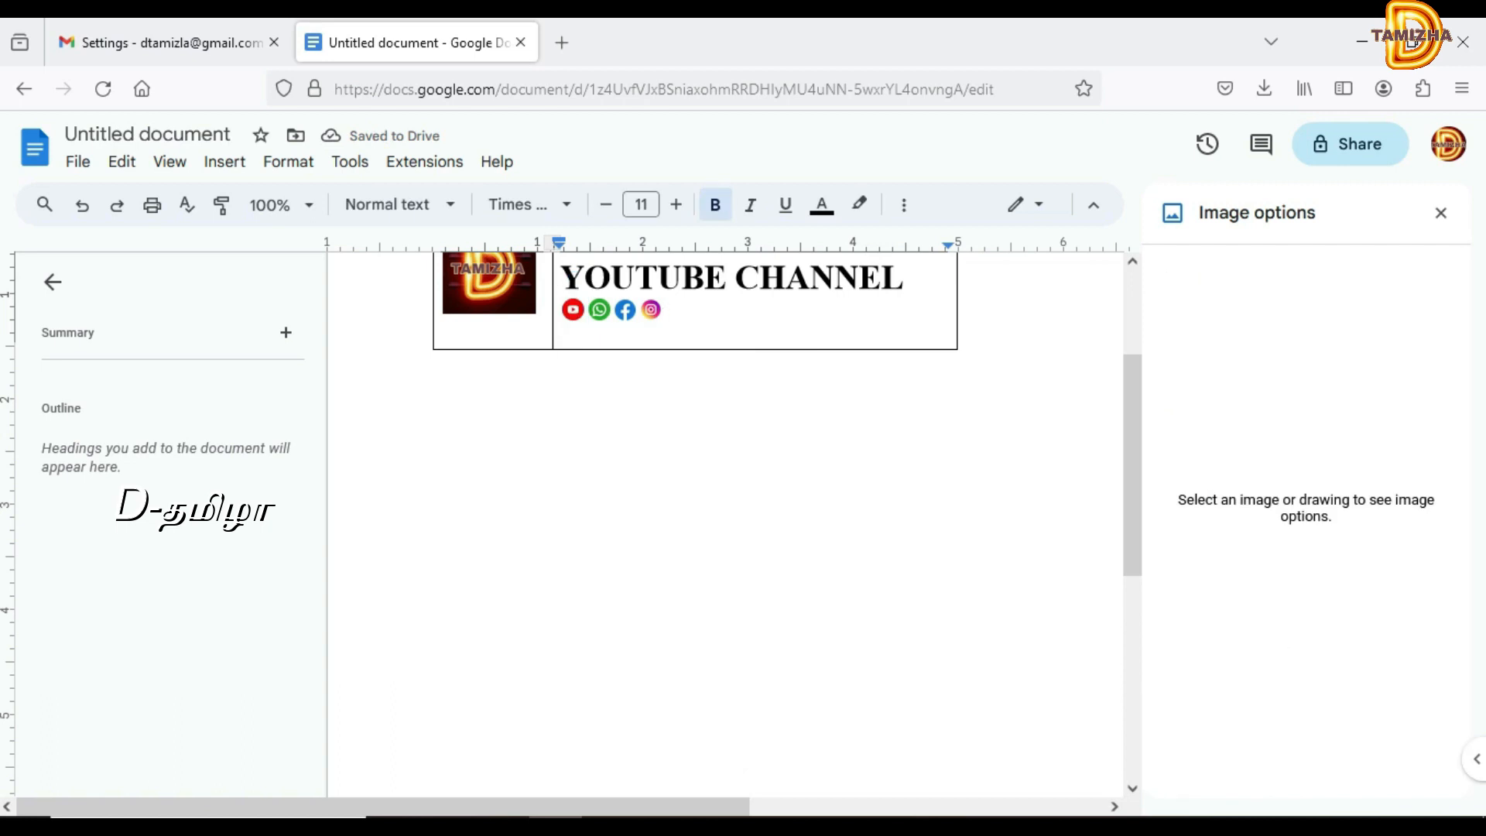
Add spaces between the social media icons below the channel text to spread them apart
left_click(810, 278)
left_click_drag(1132, 441, 1132, 356)
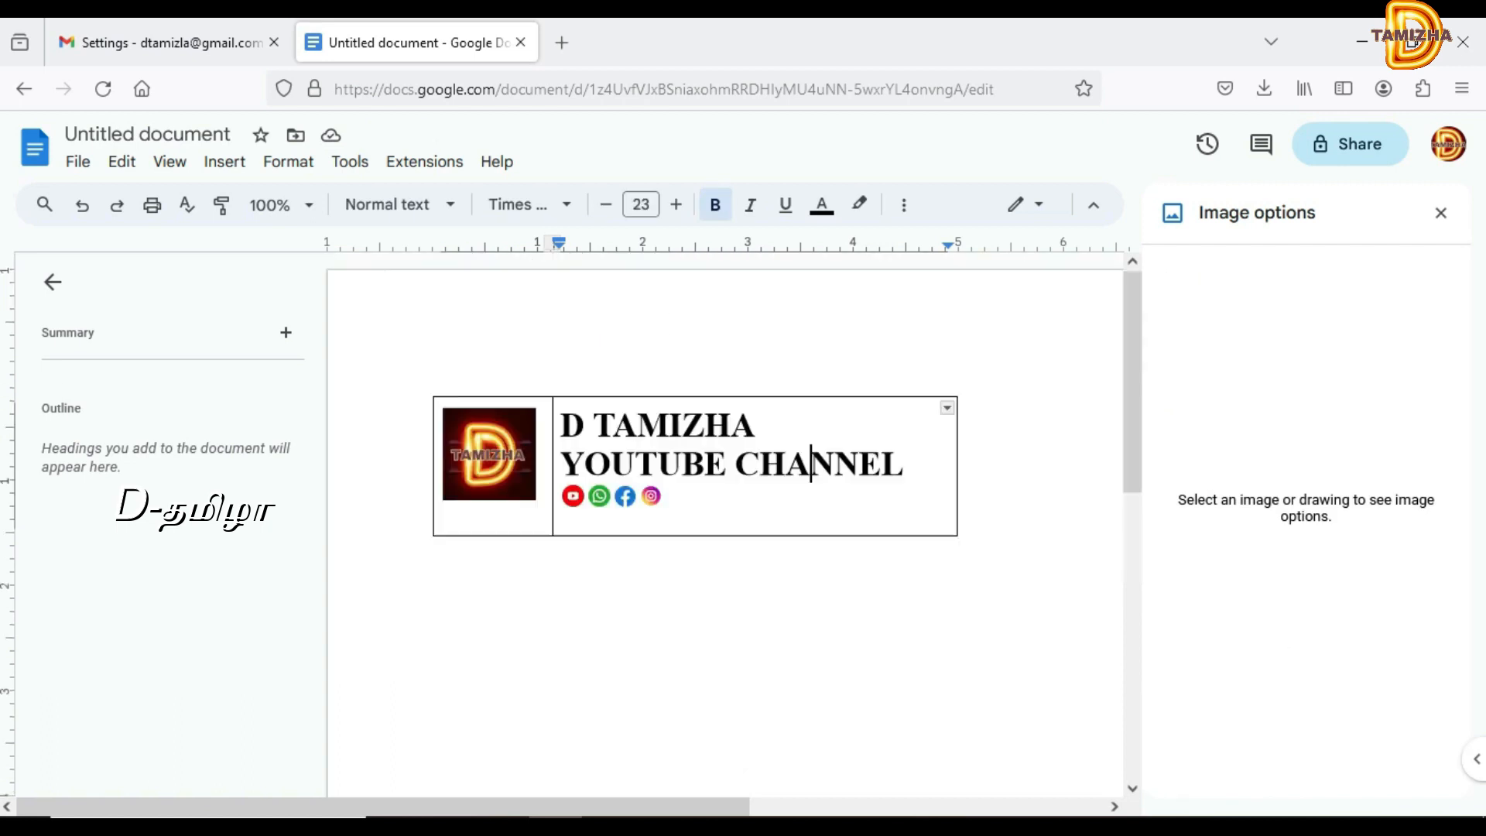
left_click(651, 495)
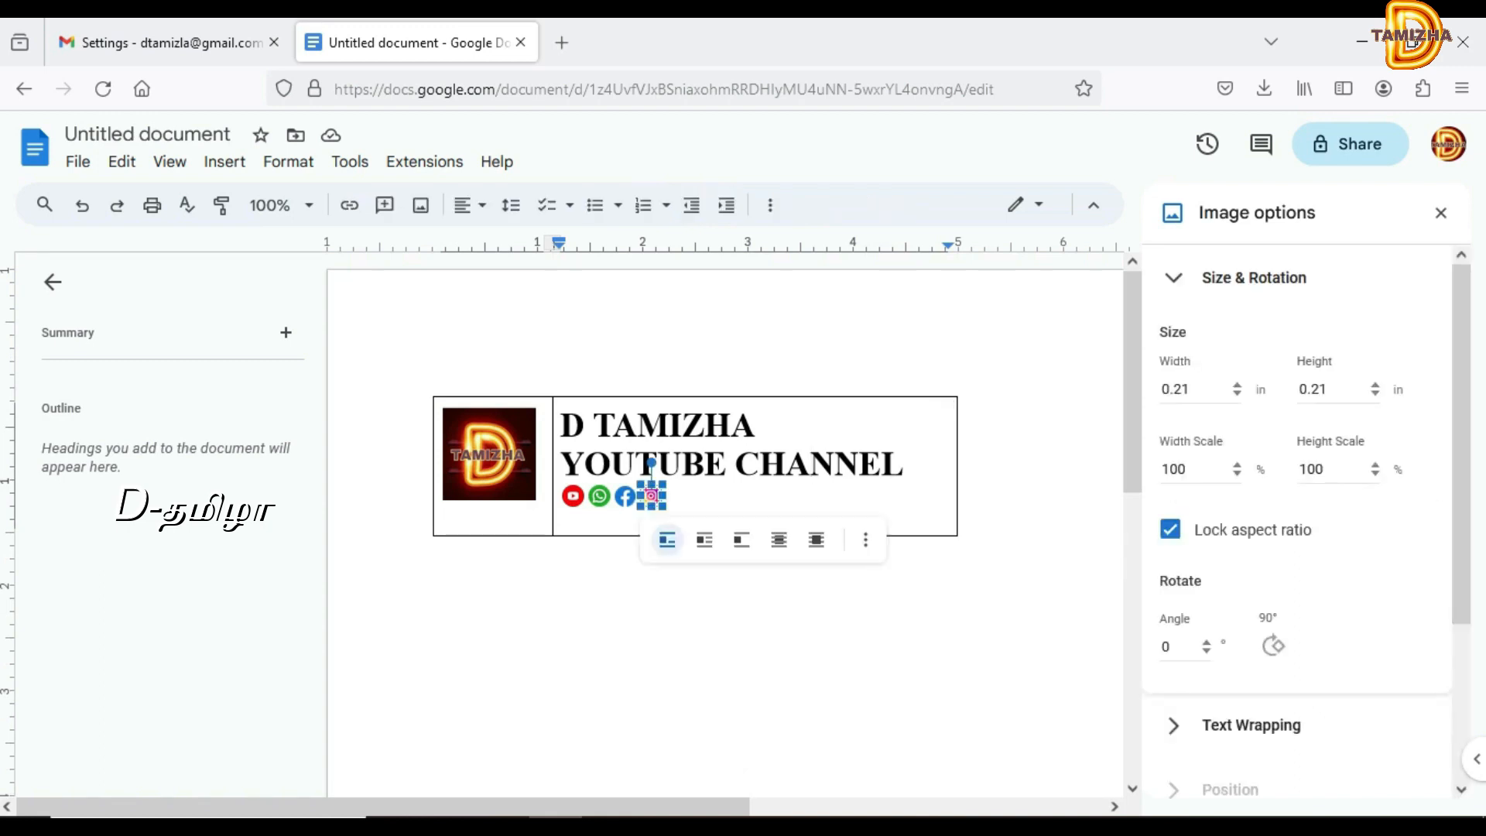
key("Right")
key("Left")
key("Left")
key("Left")
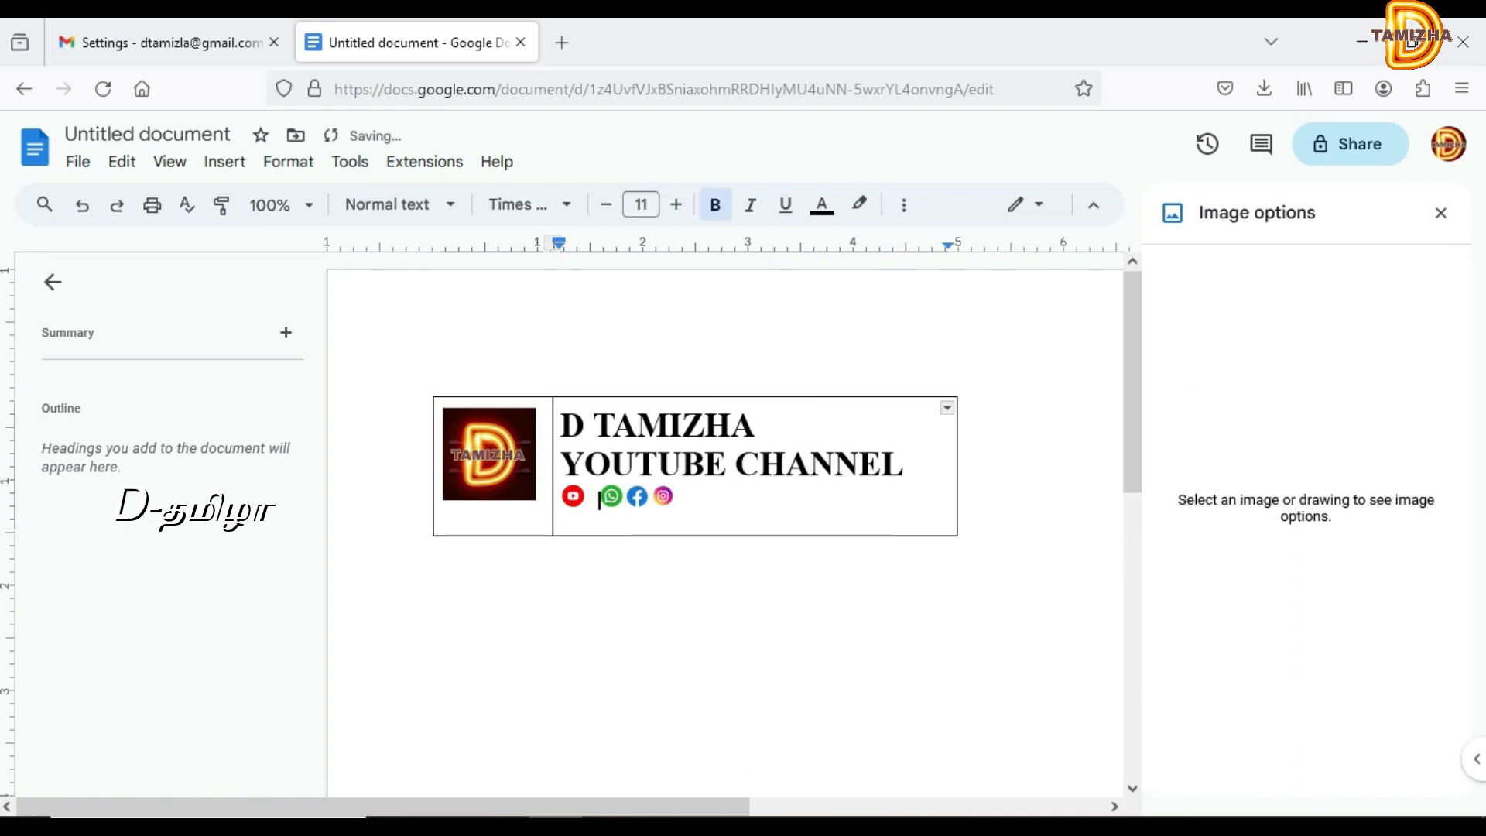
key("Right")
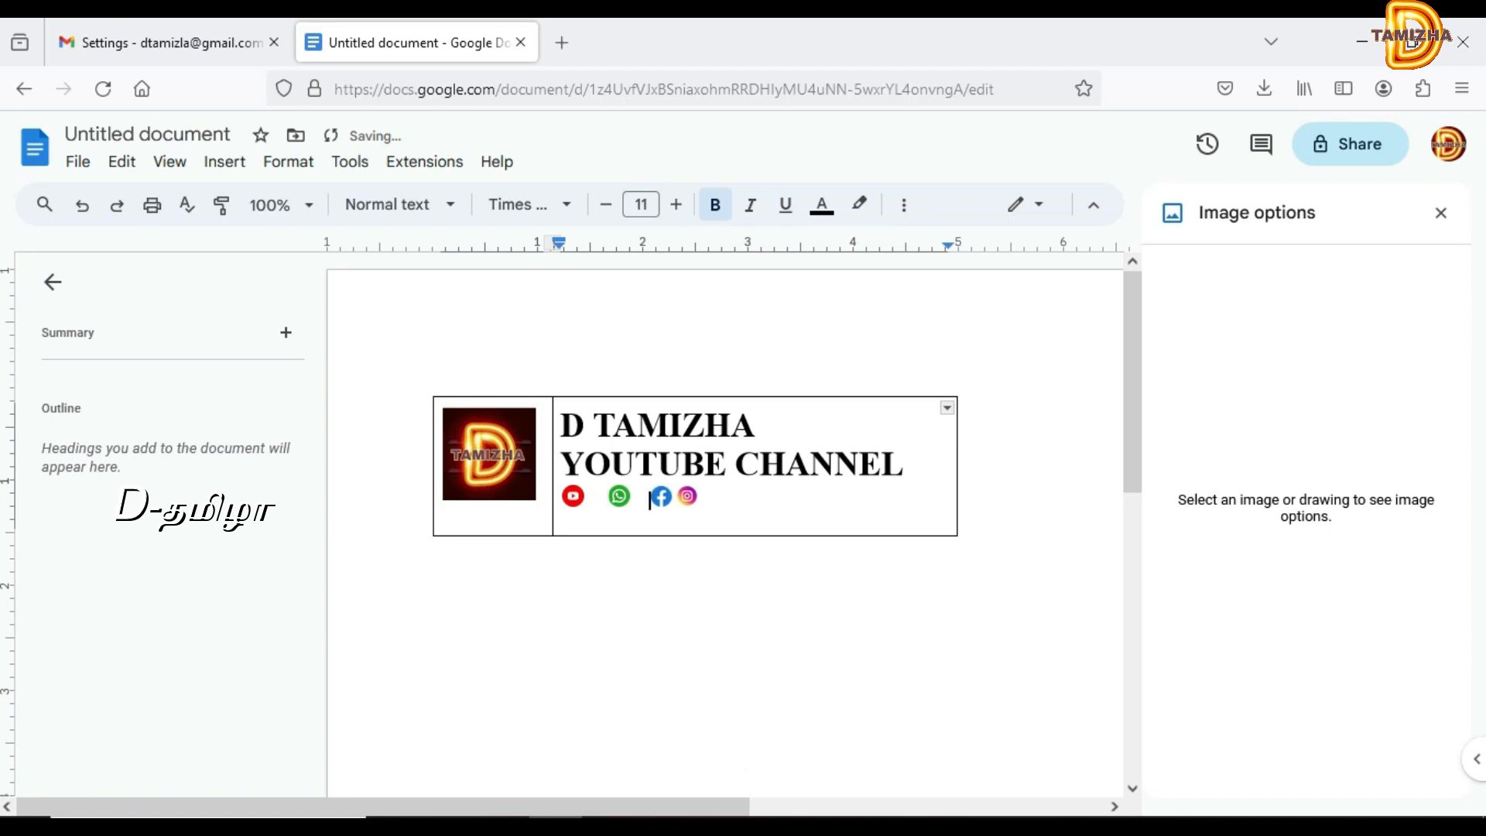
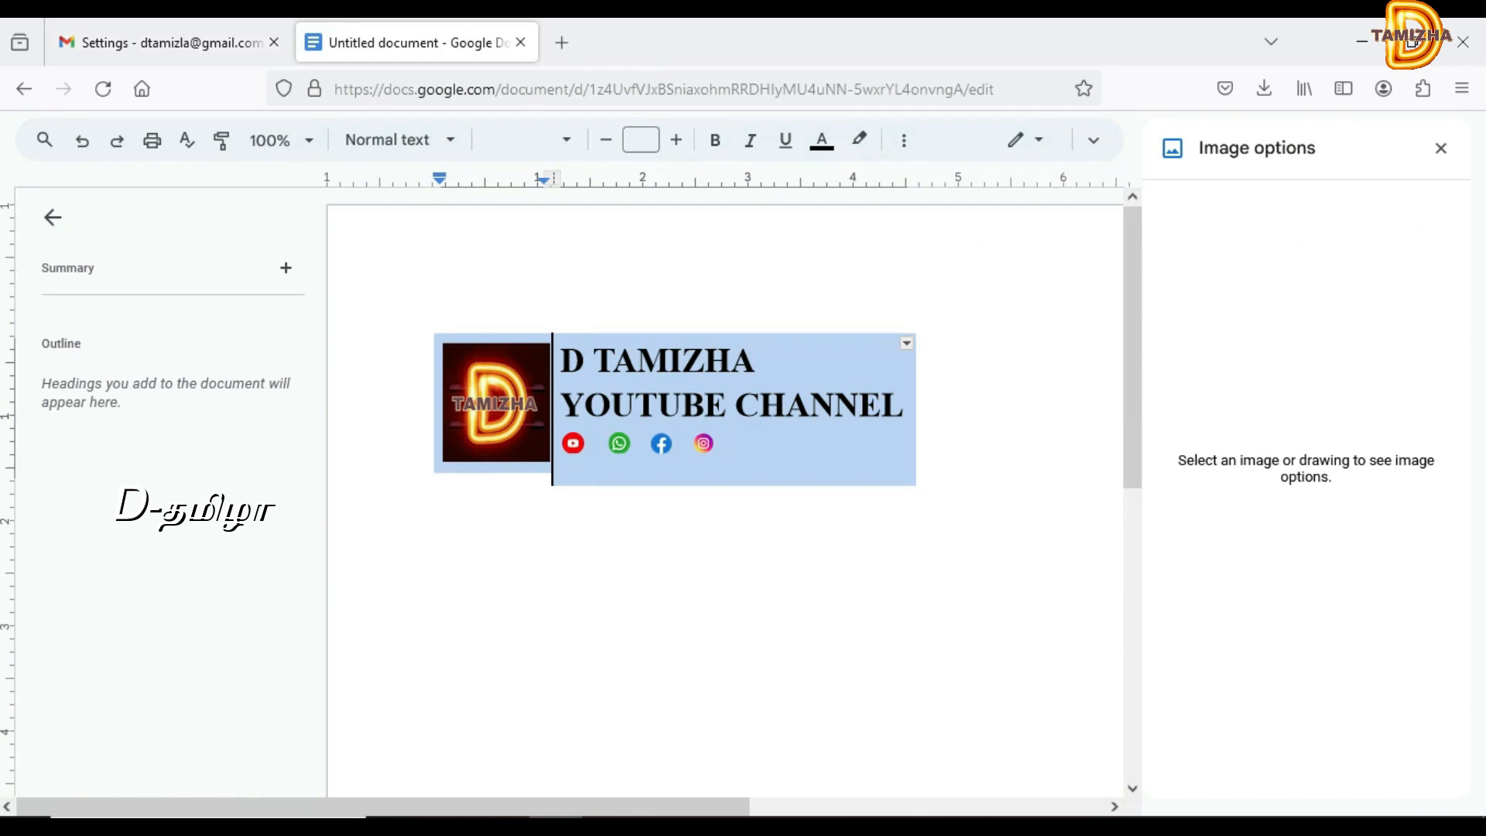
Open the signature table's properties to view its style and alignment options, and select the table's outer right border
left_click(903, 140)
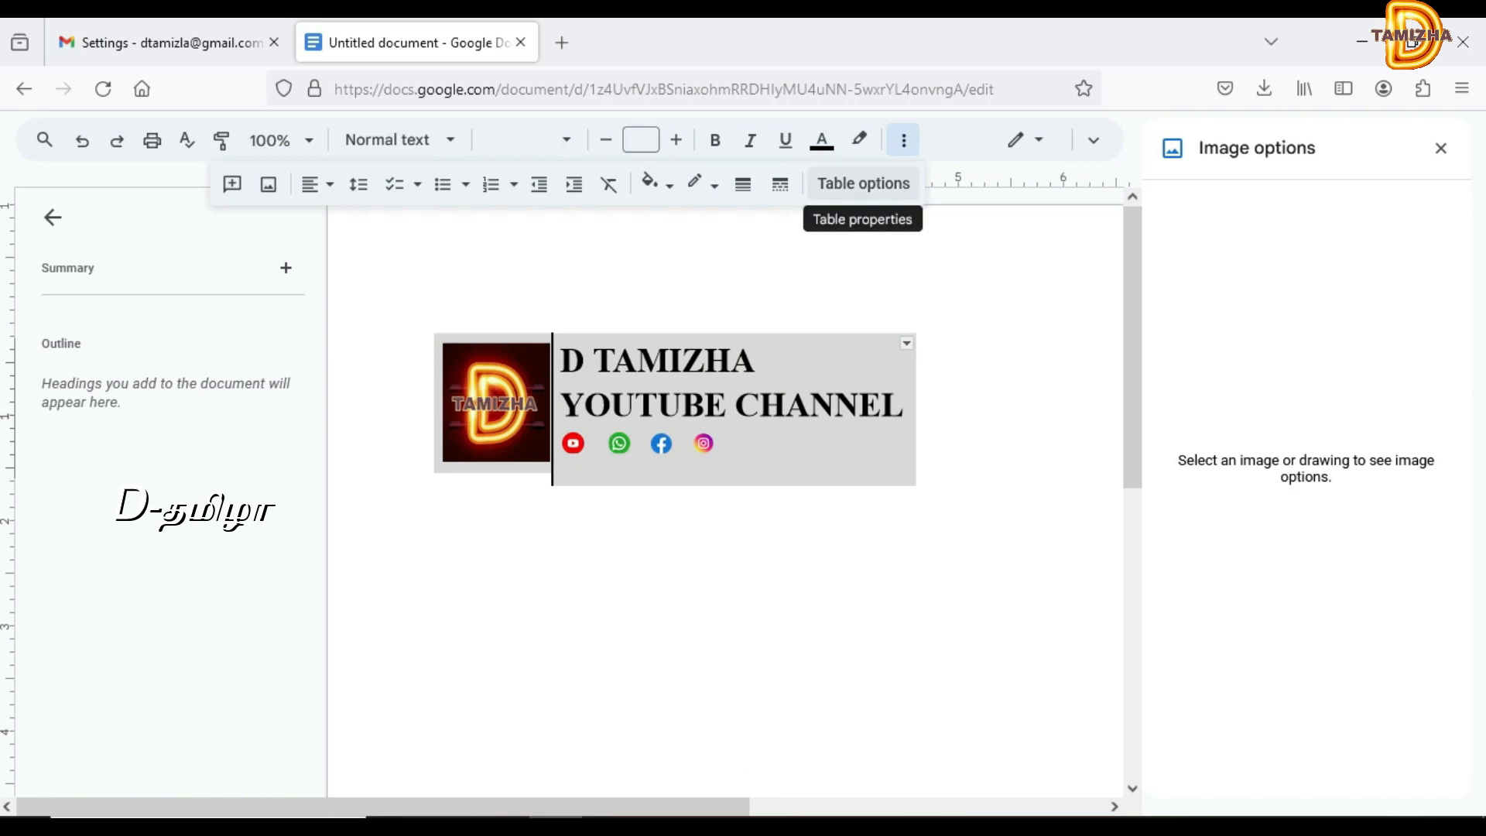
left_click(862, 183)
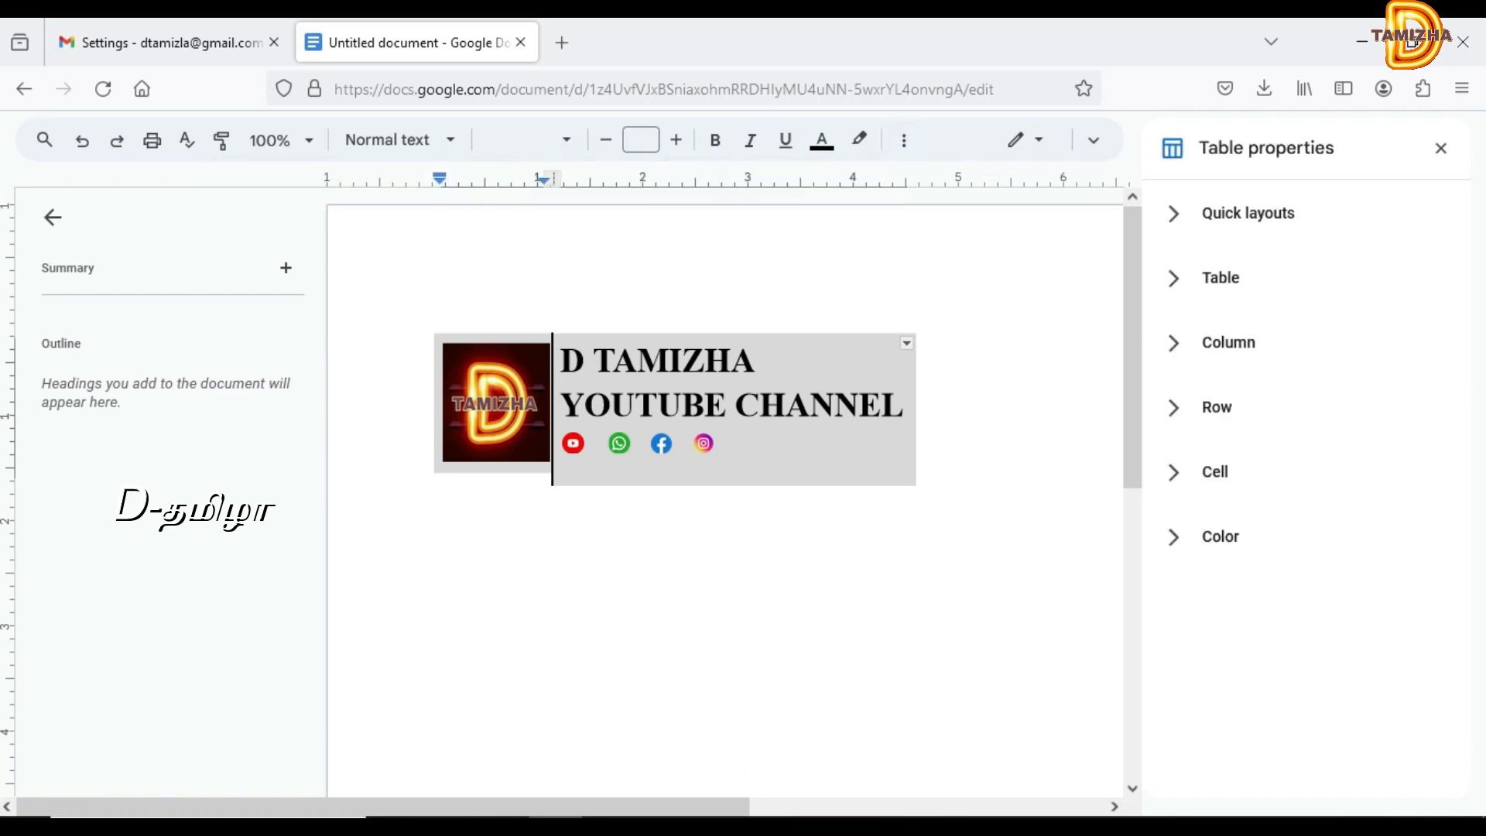
left_click(1220, 277)
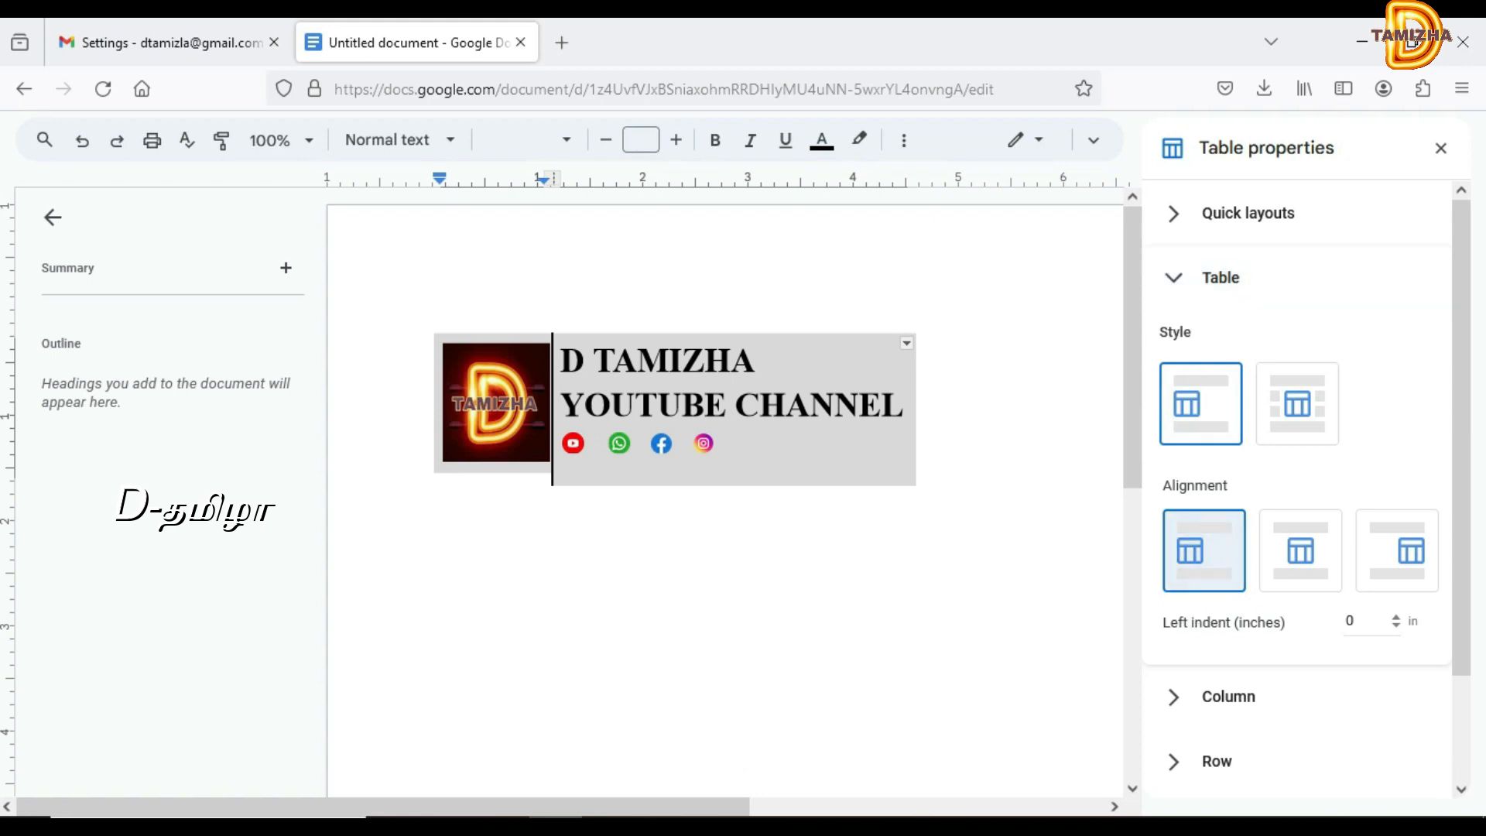
left_click(916, 410)
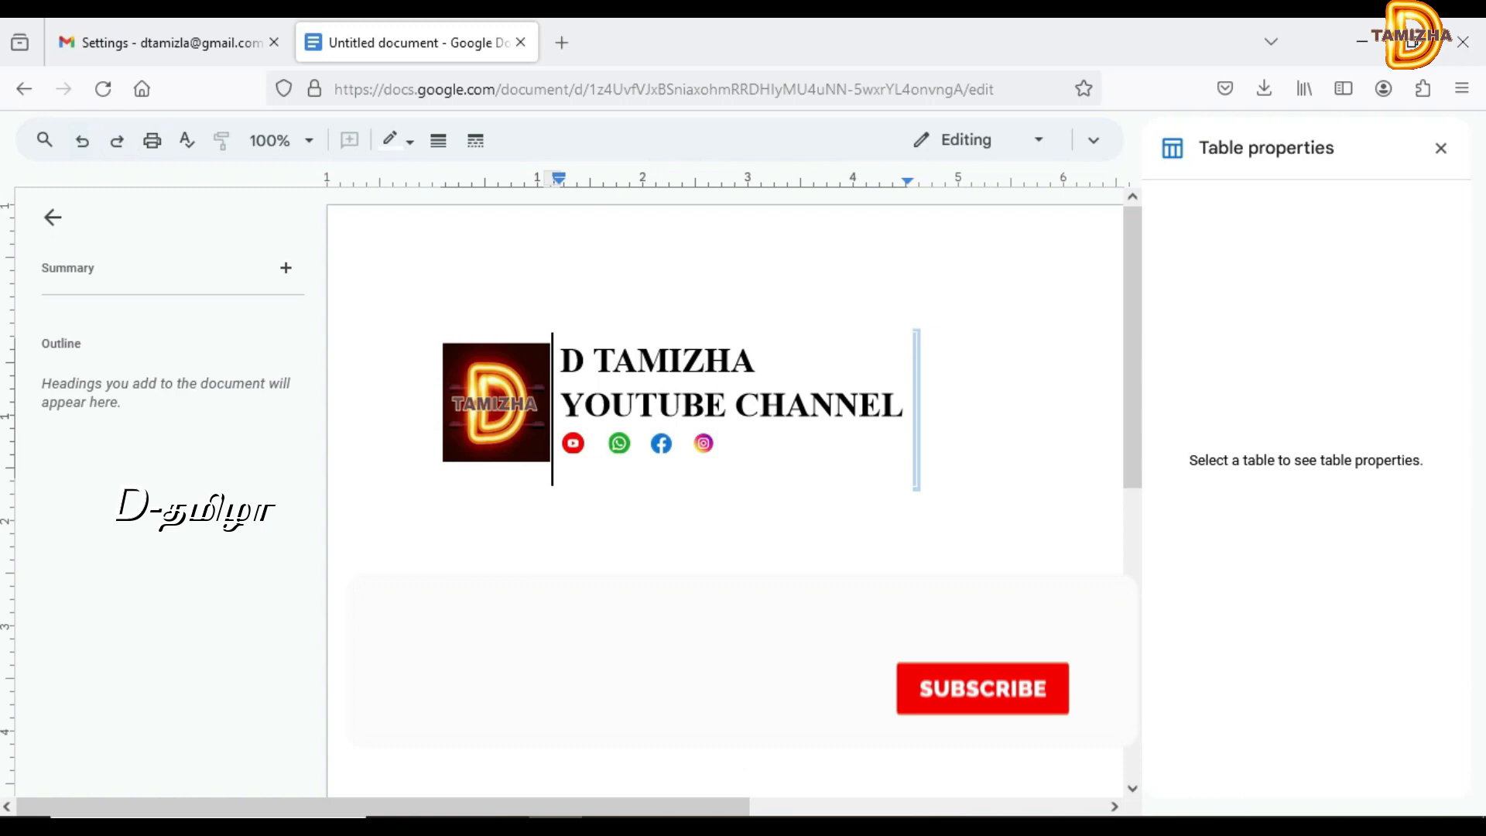
Switch to the Gmail signature settings and open the link editor for the Instagram icon in the signature
left_click(158, 43)
scroll(1045, 599, "down", 1)
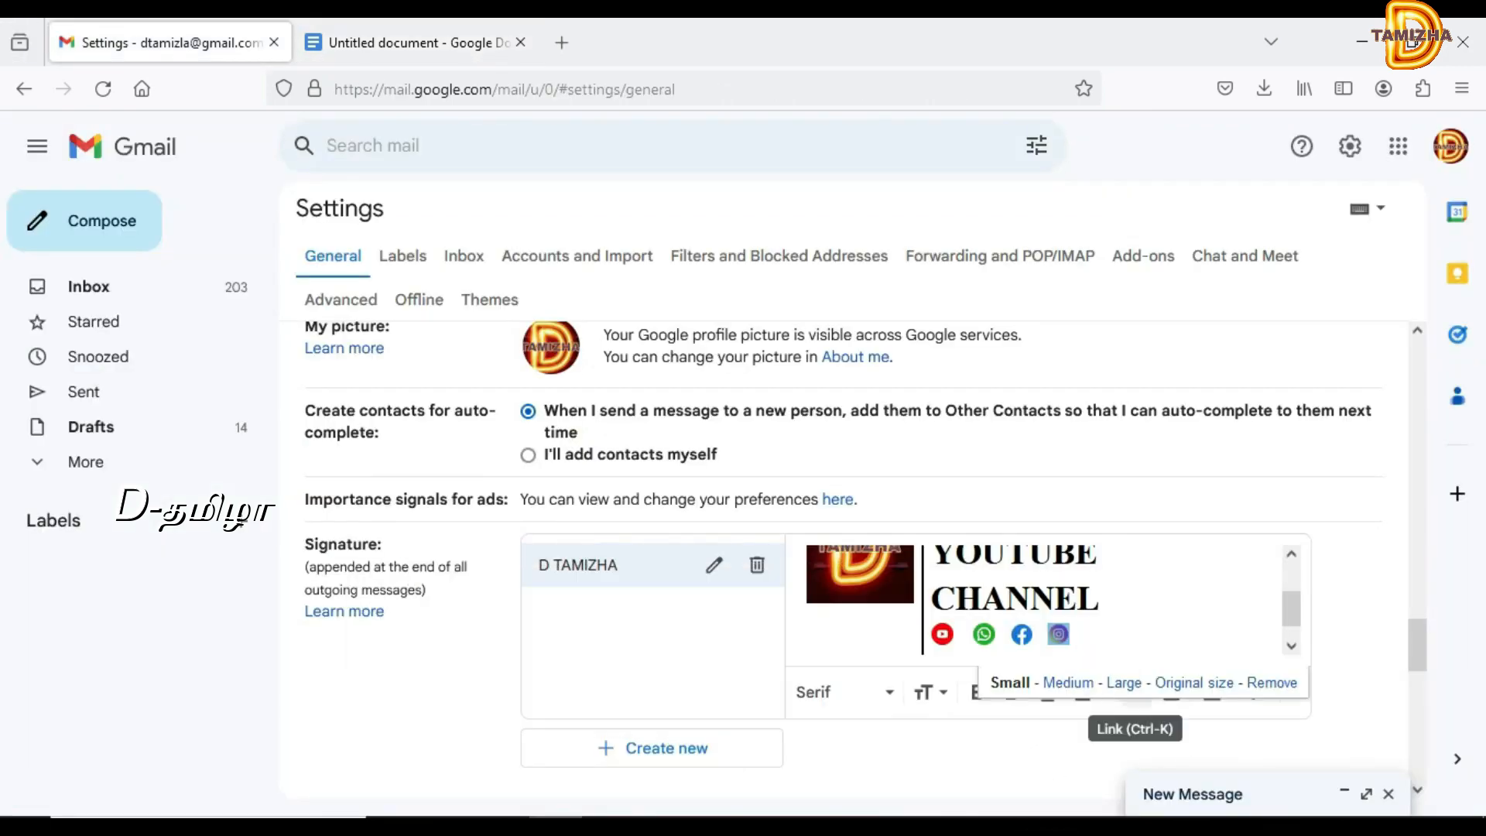
left_click(1135, 691)
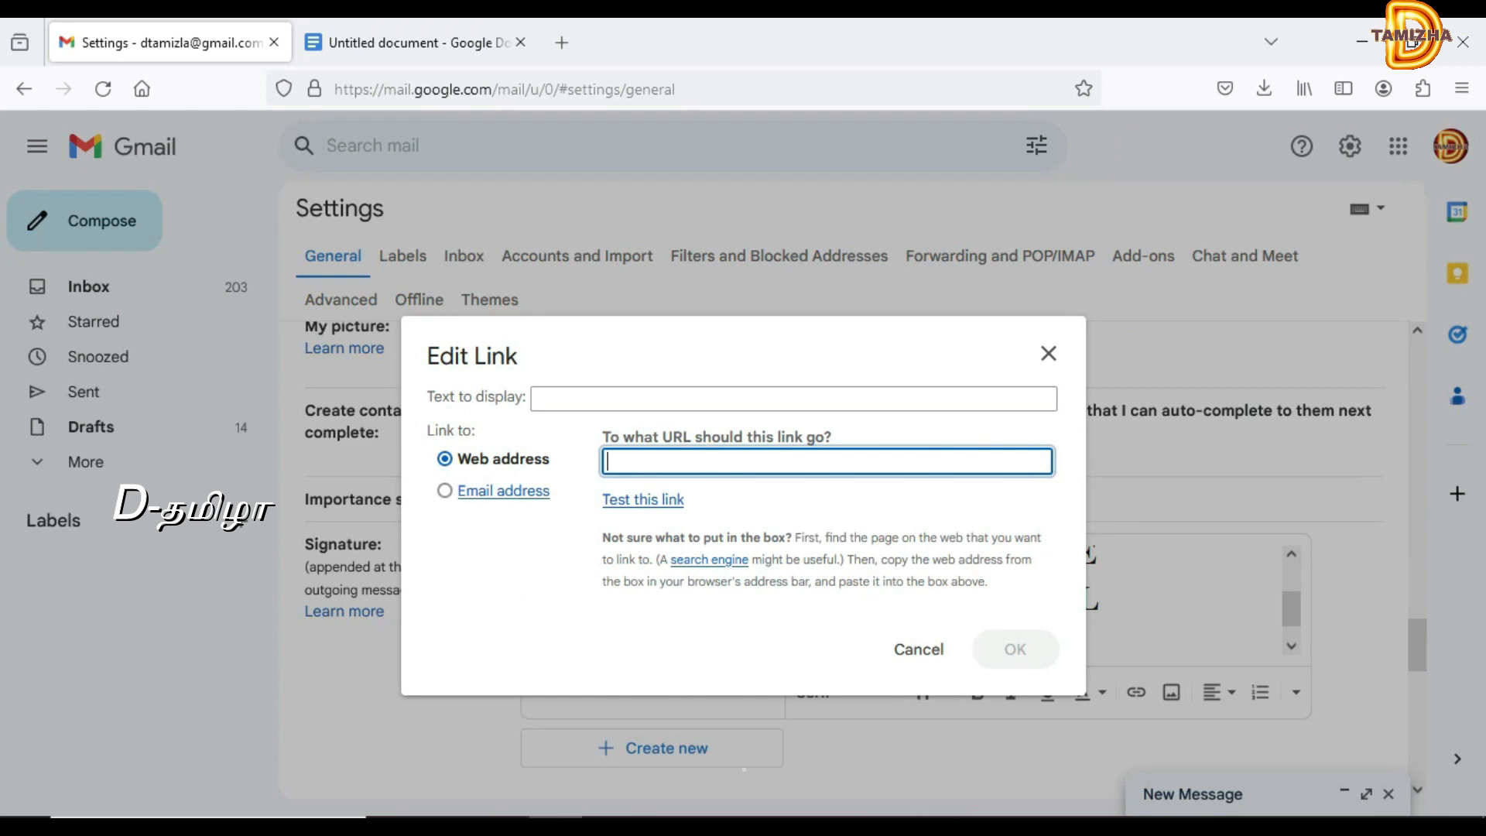
left_click(793, 399)
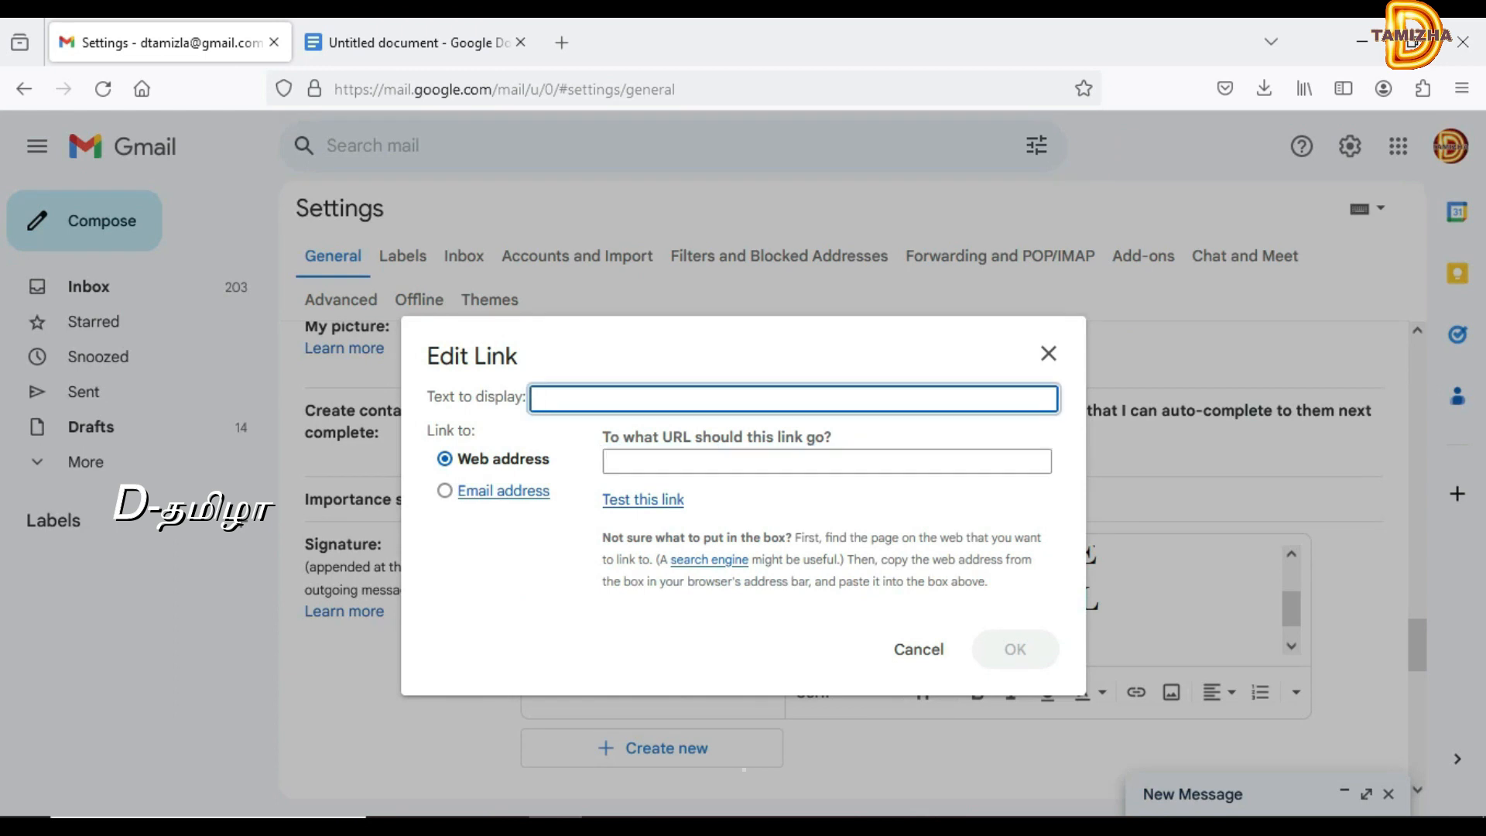
left_click(826, 462)
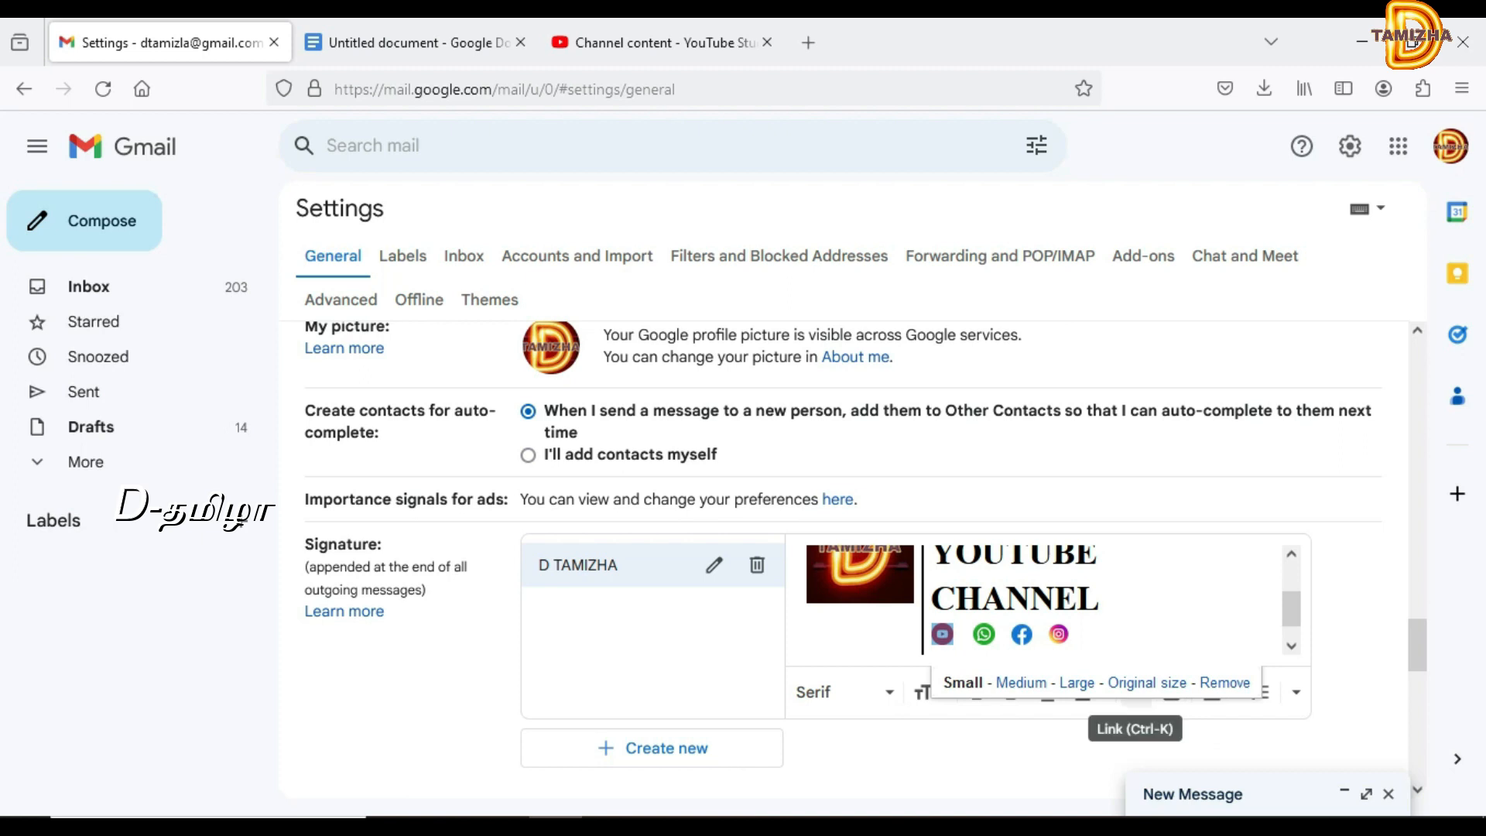
Link the signature's YouTube icon to the web address of the channel content page open in YouTube Studio
left_click(1135, 691)
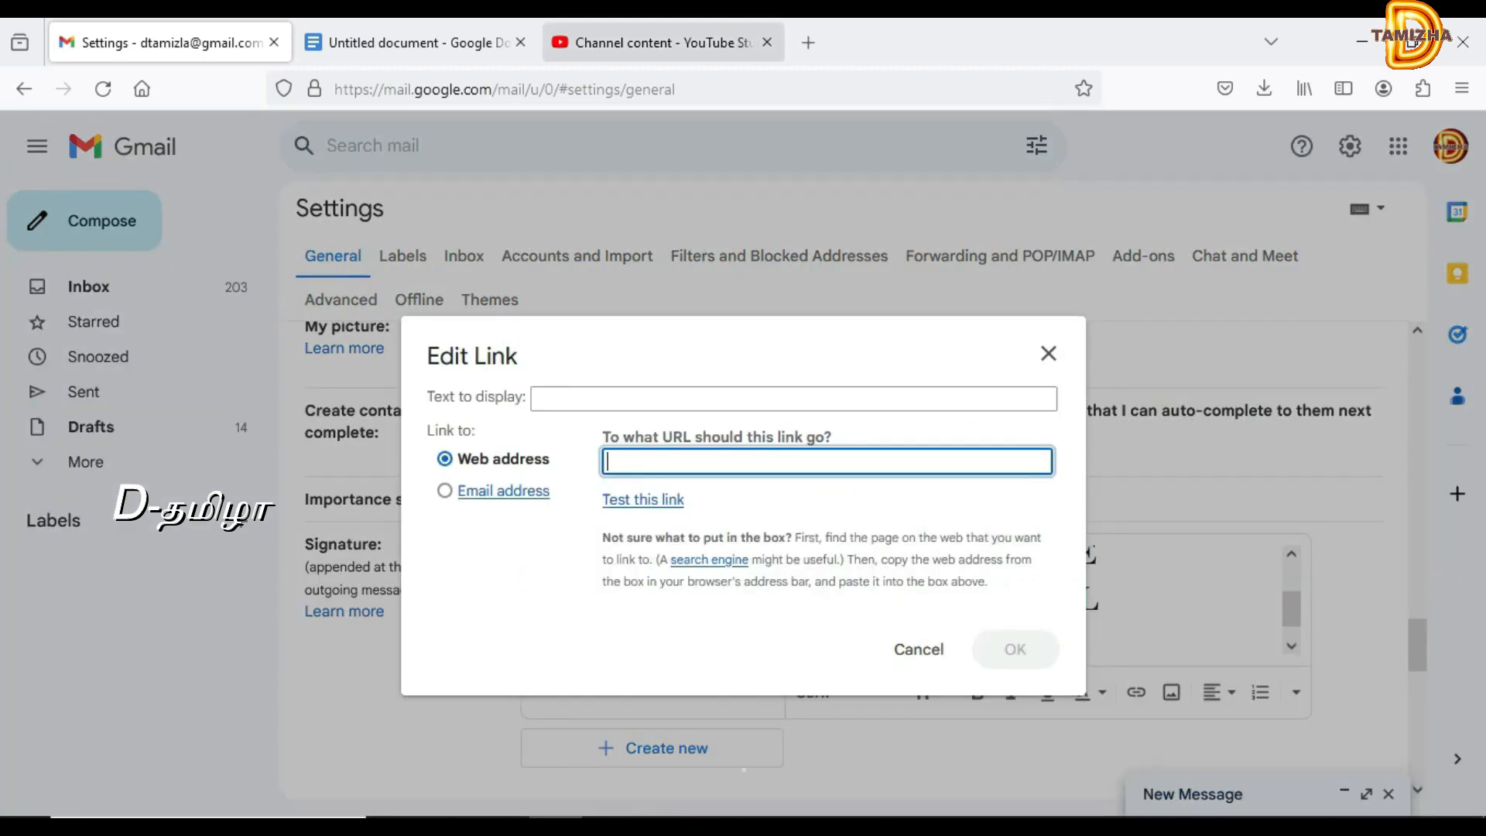
left_click(663, 43)
key("ctrl+l")
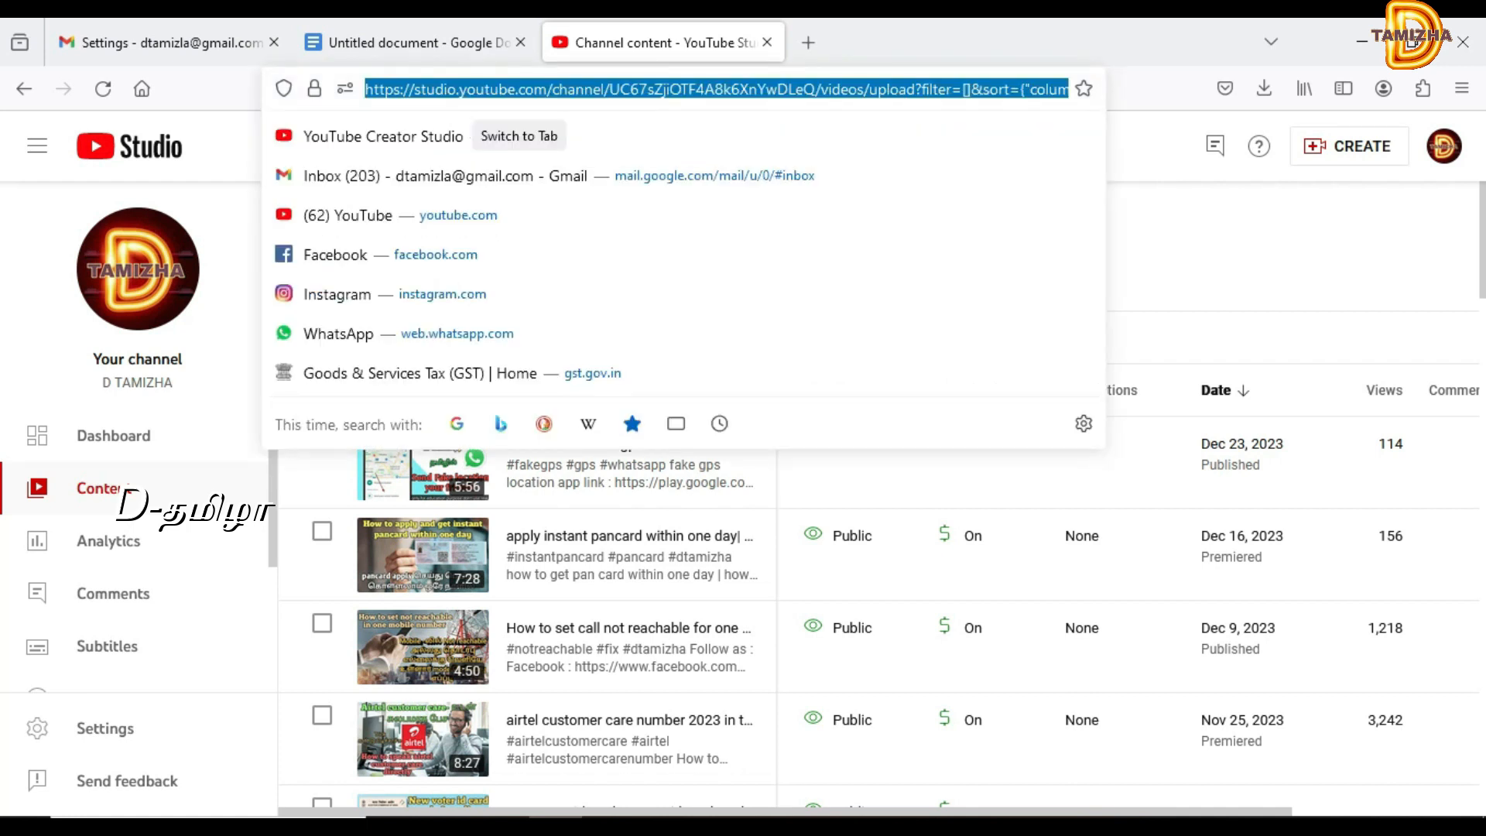
left_click(166, 43)
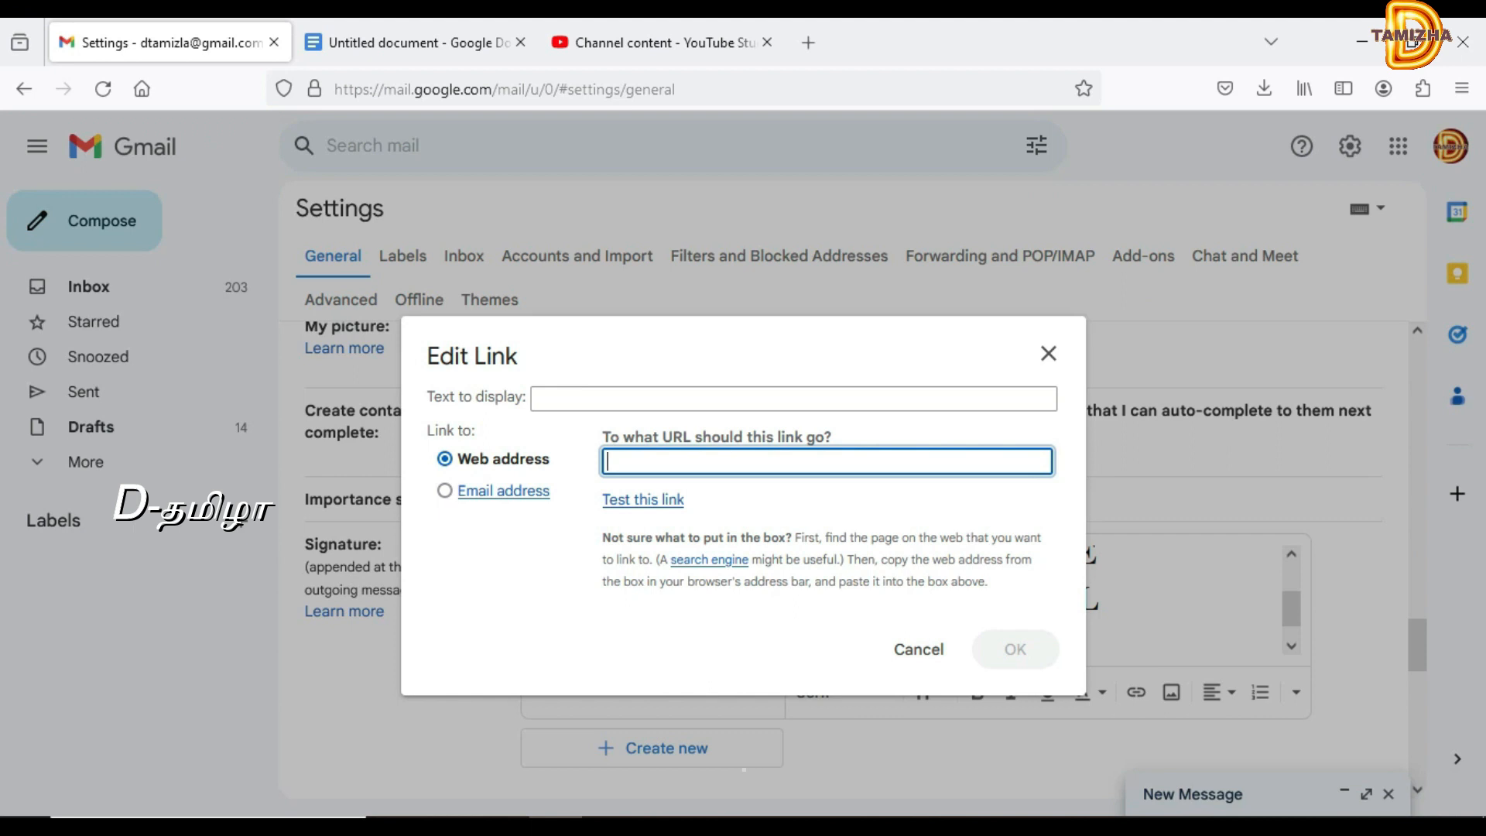
key("ctrl+v")
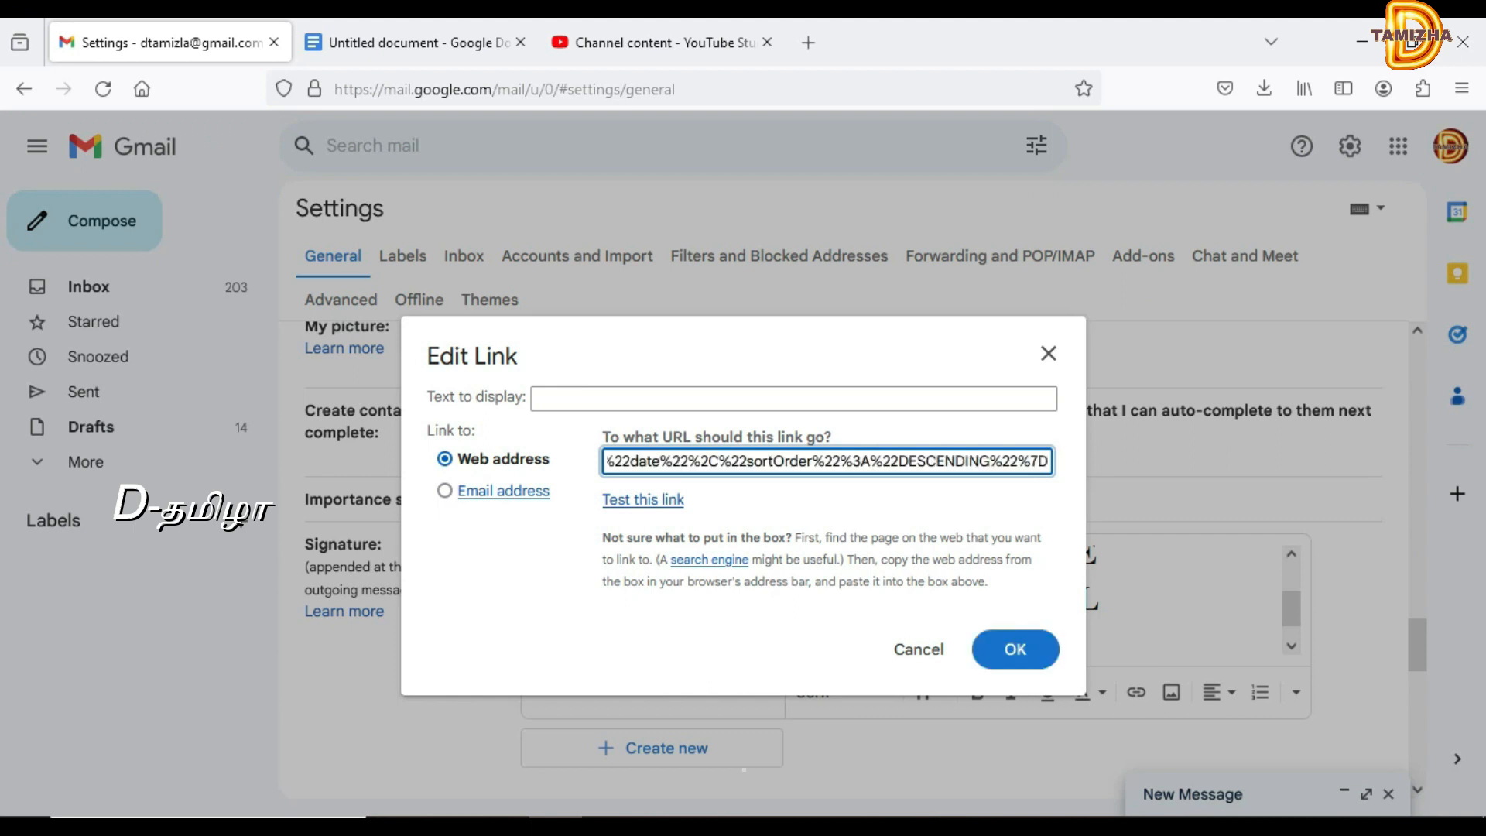
left_click(1014, 648)
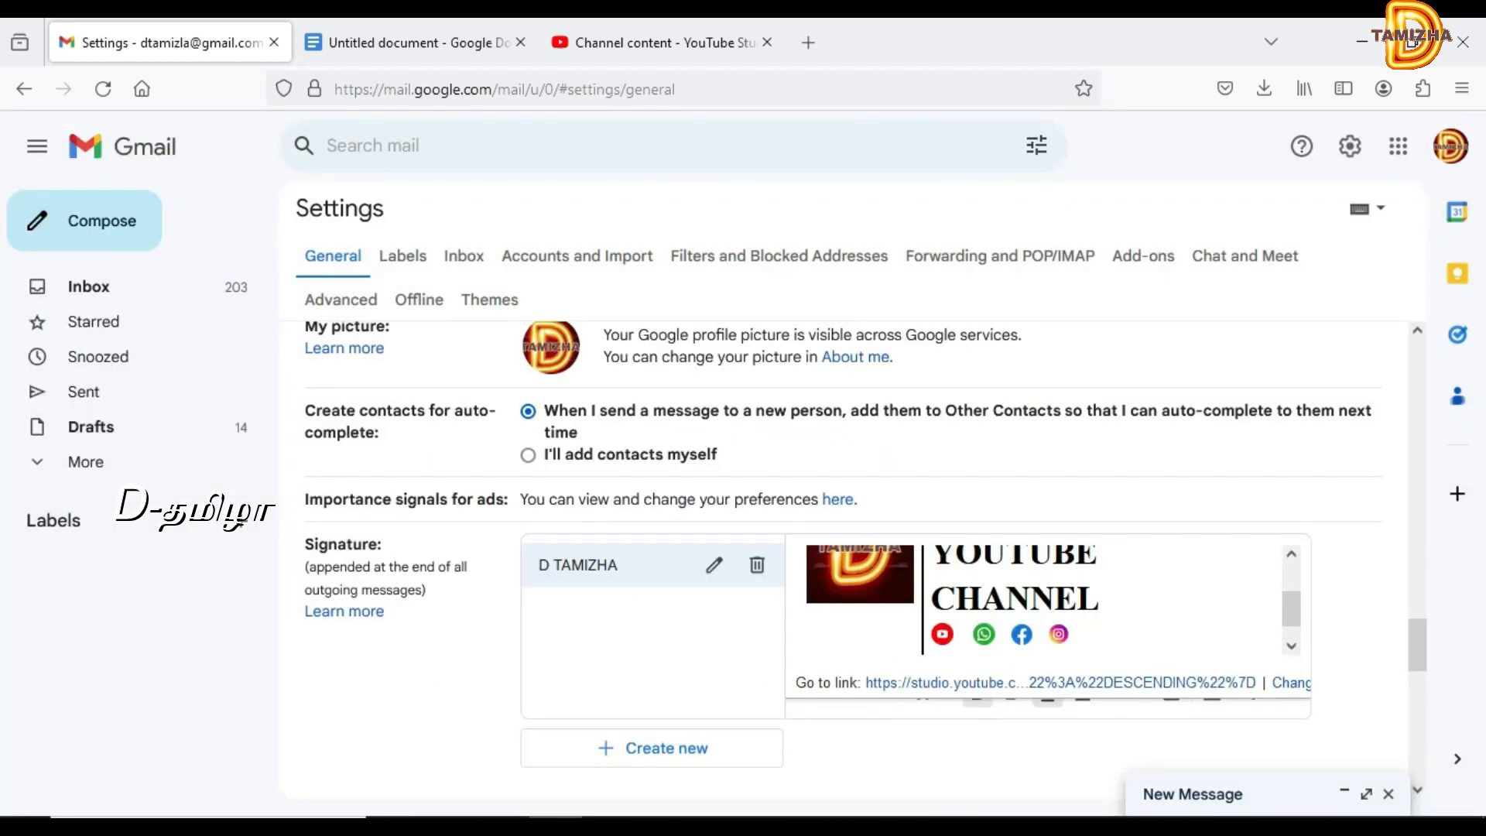
Try the Huge text size with the cursor at the end of the signature's YOUTUBE line
left_click(983, 634)
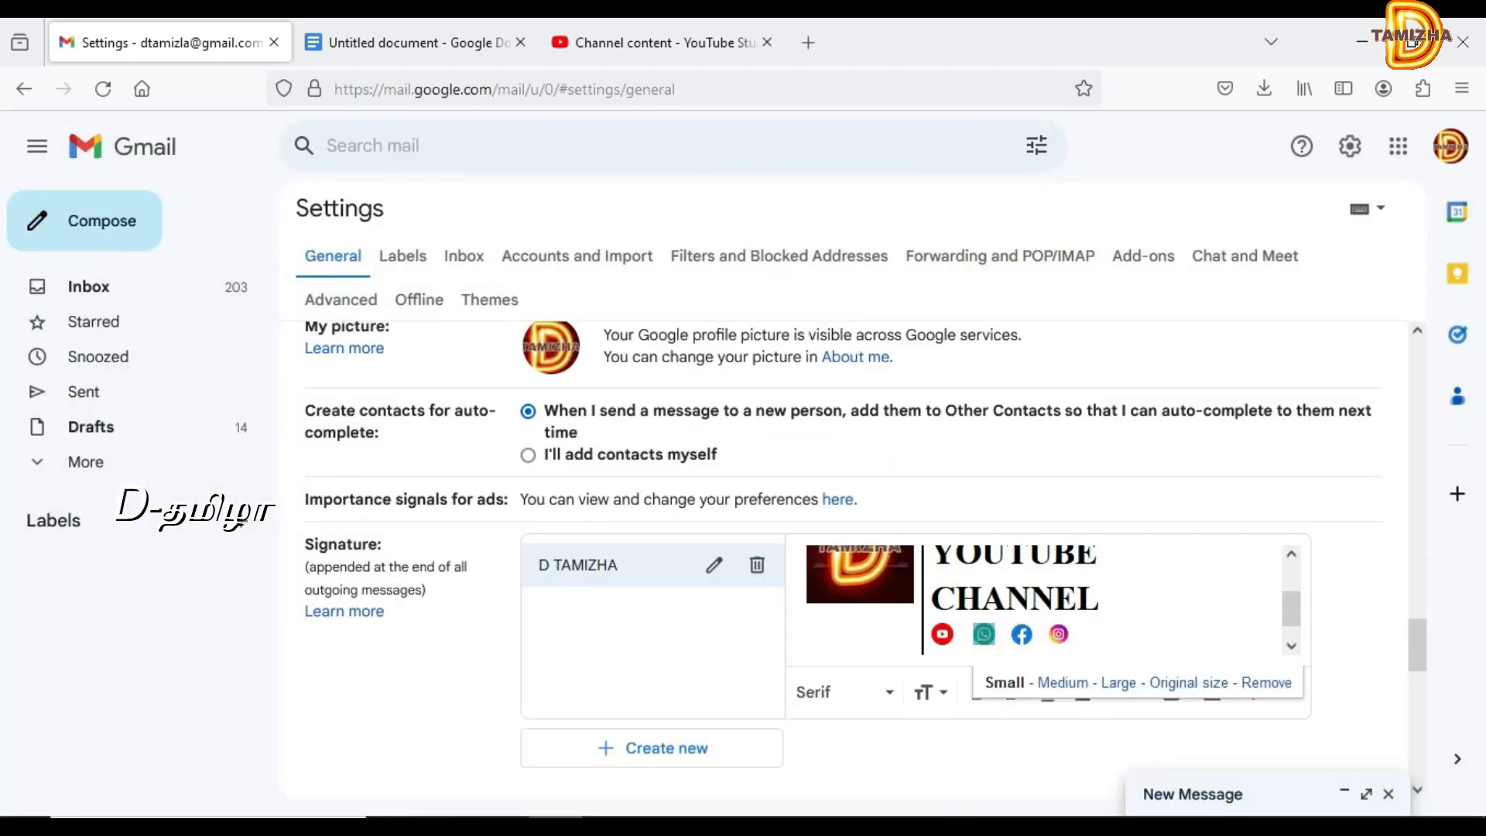
left_click(1108, 637)
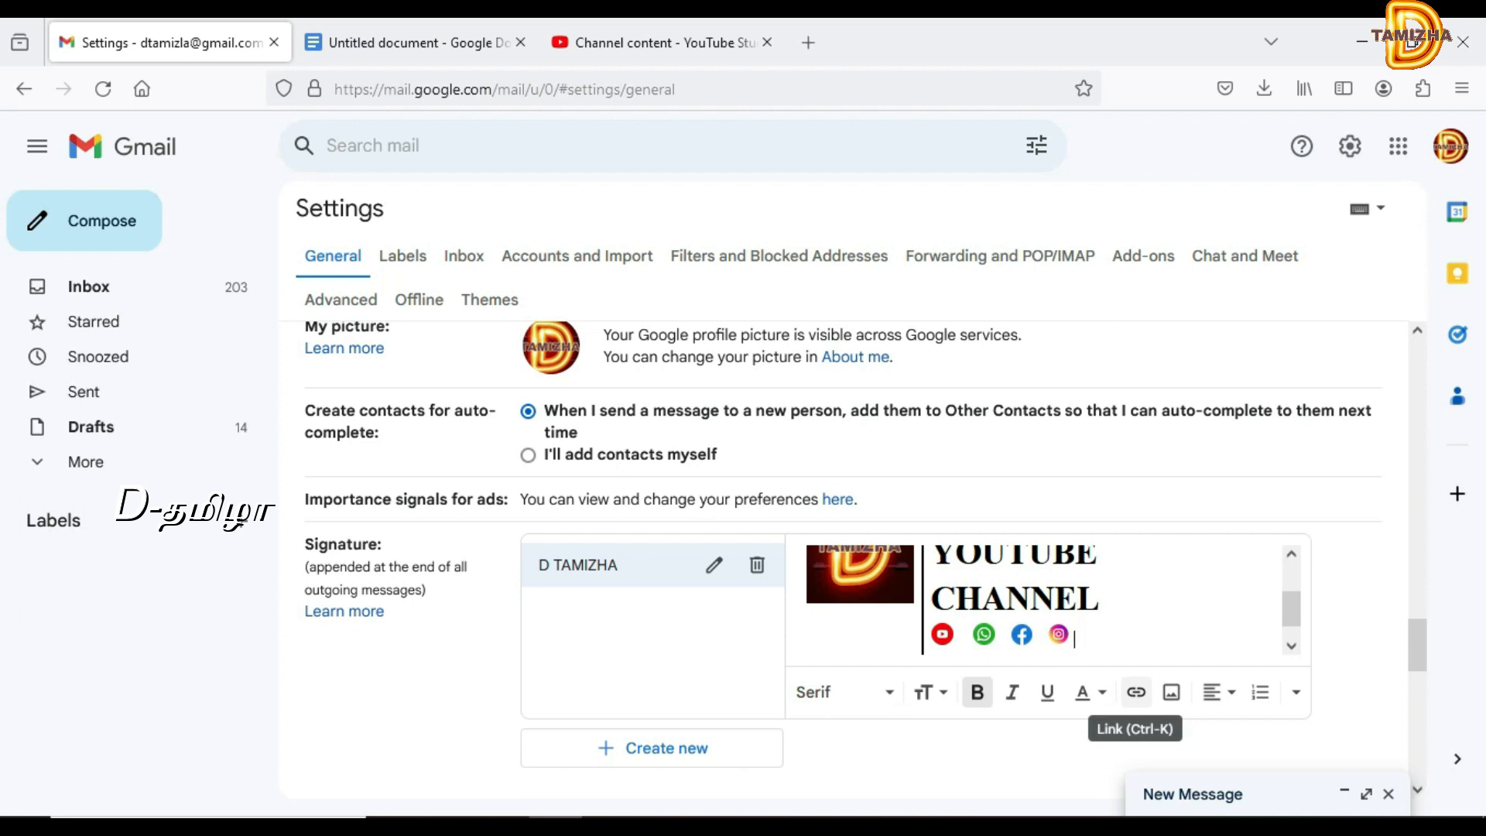
scroll(1135, 692, "down", 2)
left_click_drag(1106, 517, 956, 517)
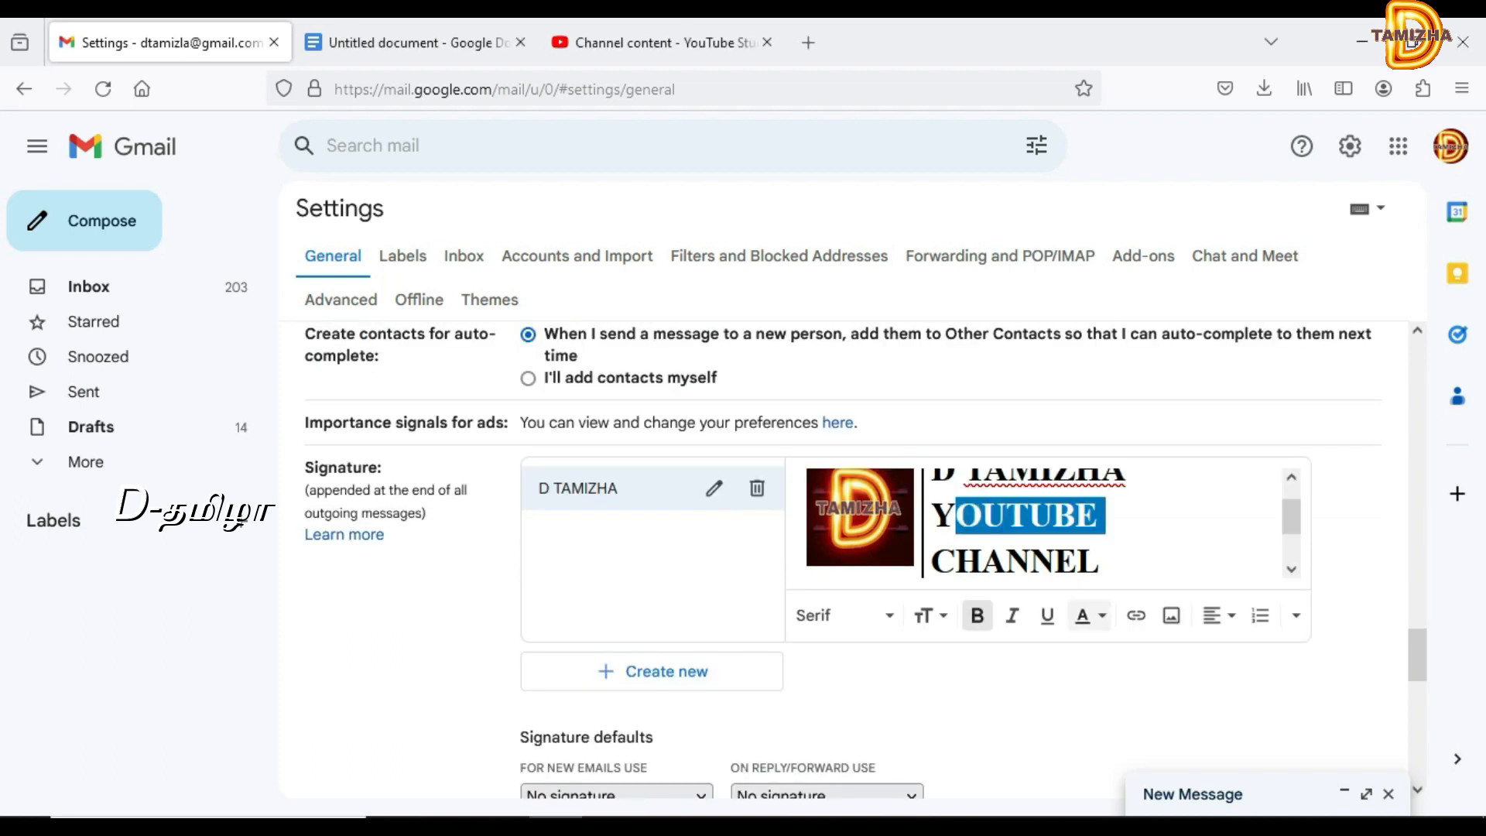
left_click(1087, 617)
left_click(1137, 517)
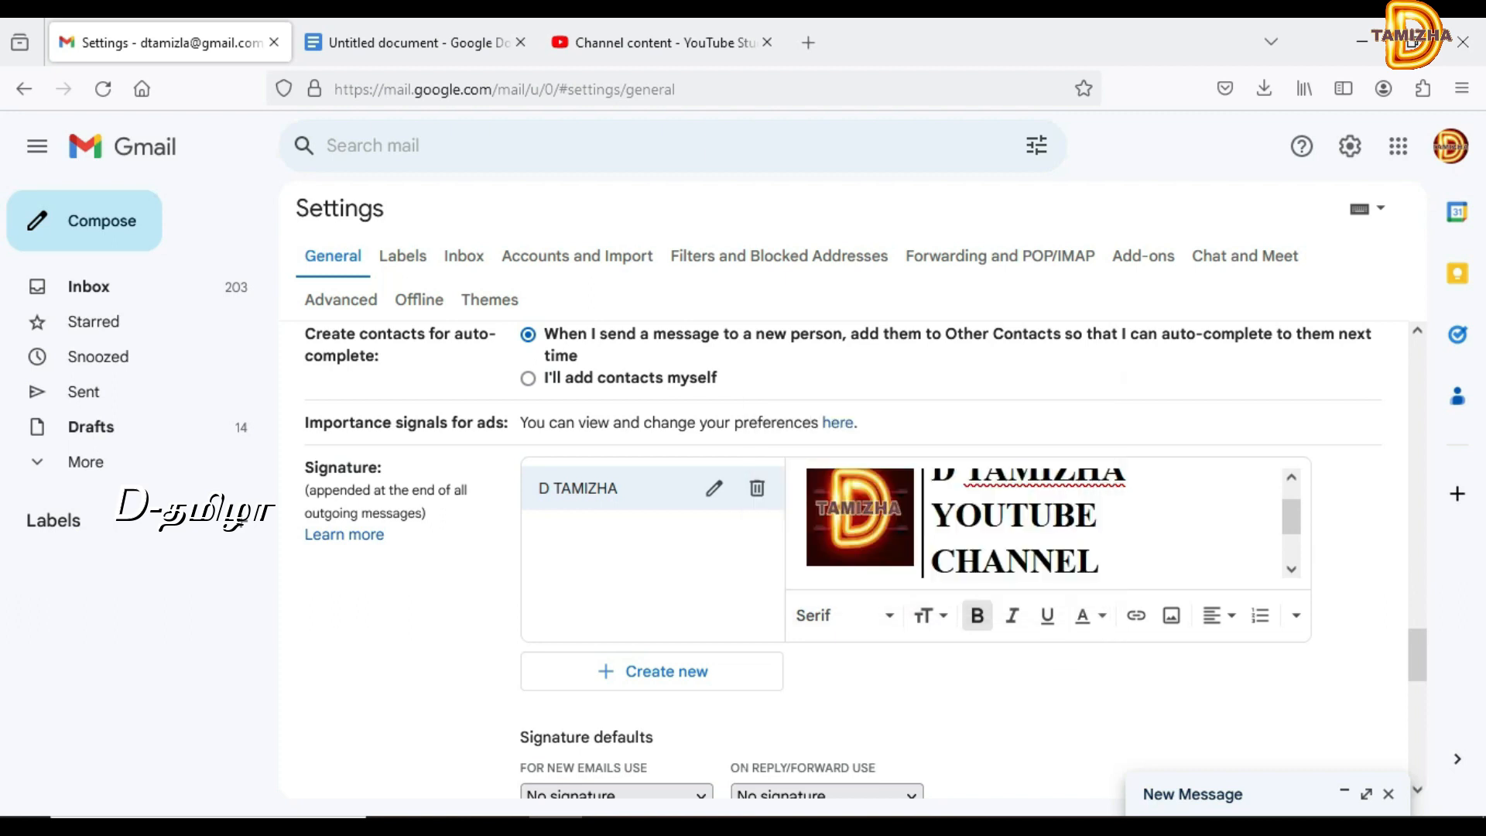
left_click(929, 616)
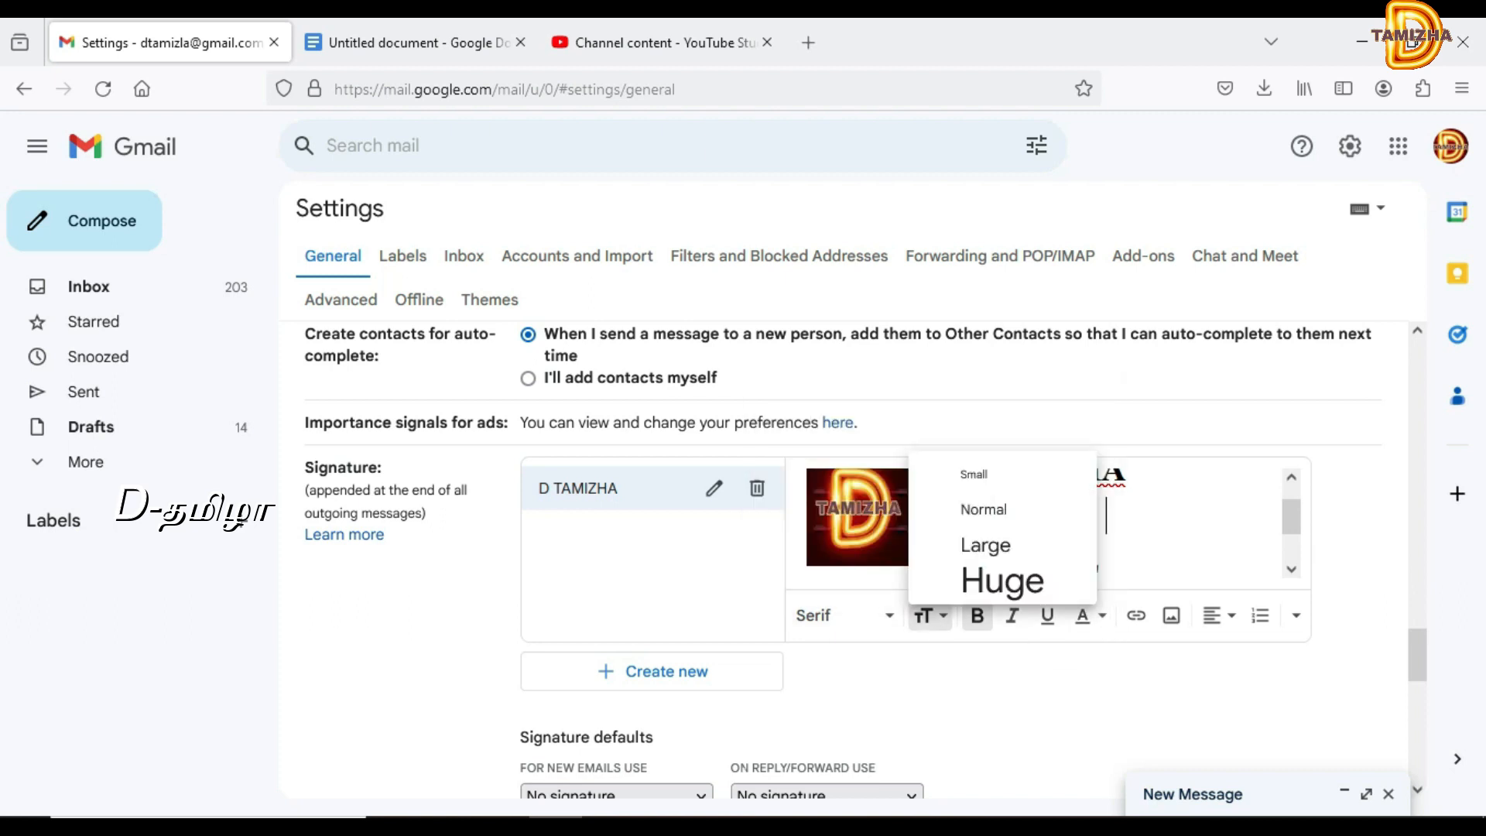
left_click(1002, 580)
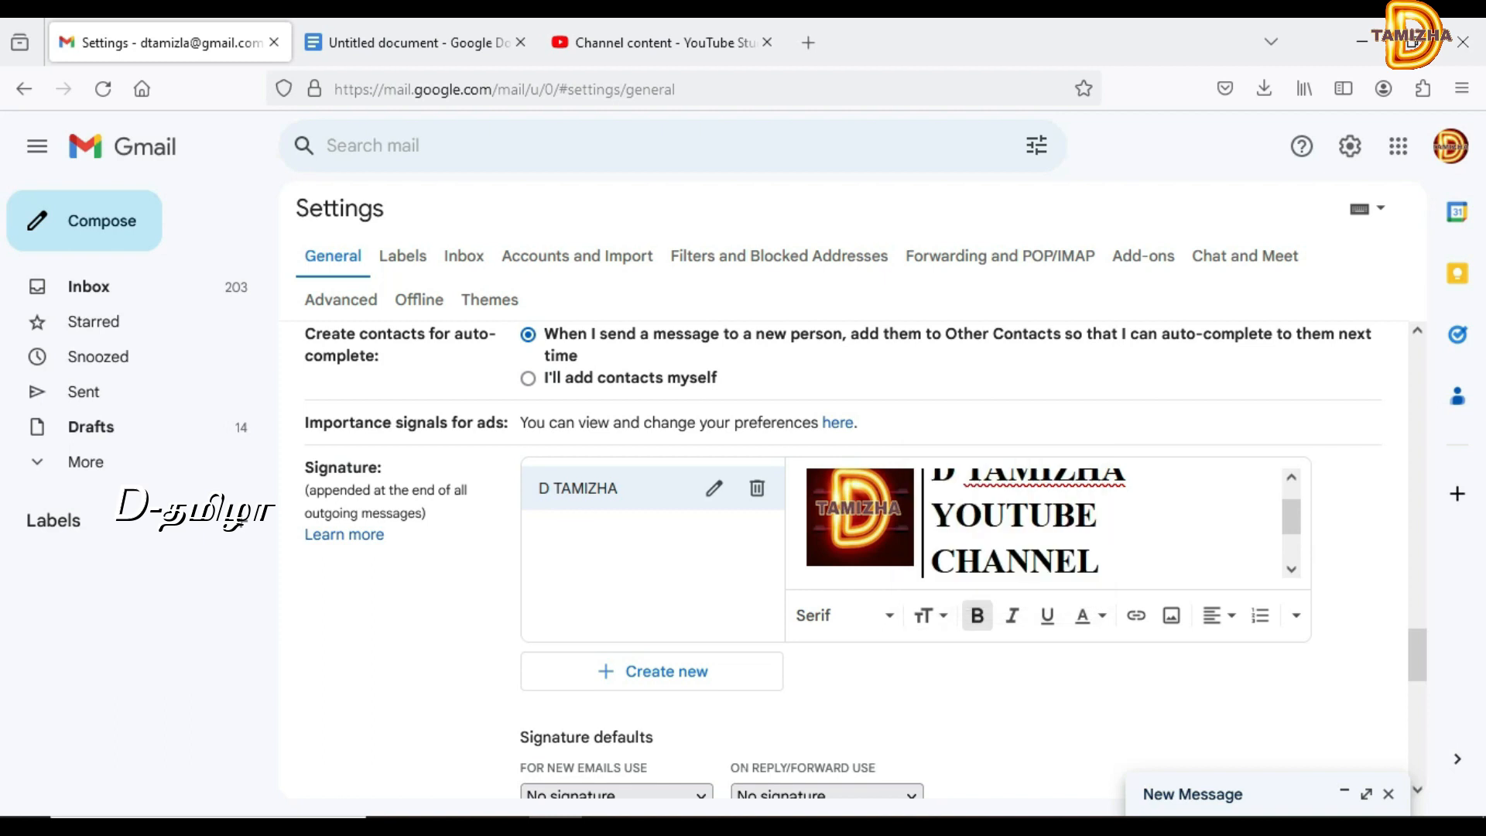
Set the signature defaults to D TAMIZHA for new emails and No signature for replies and forwards
scroll(851, 557, "down", 3)
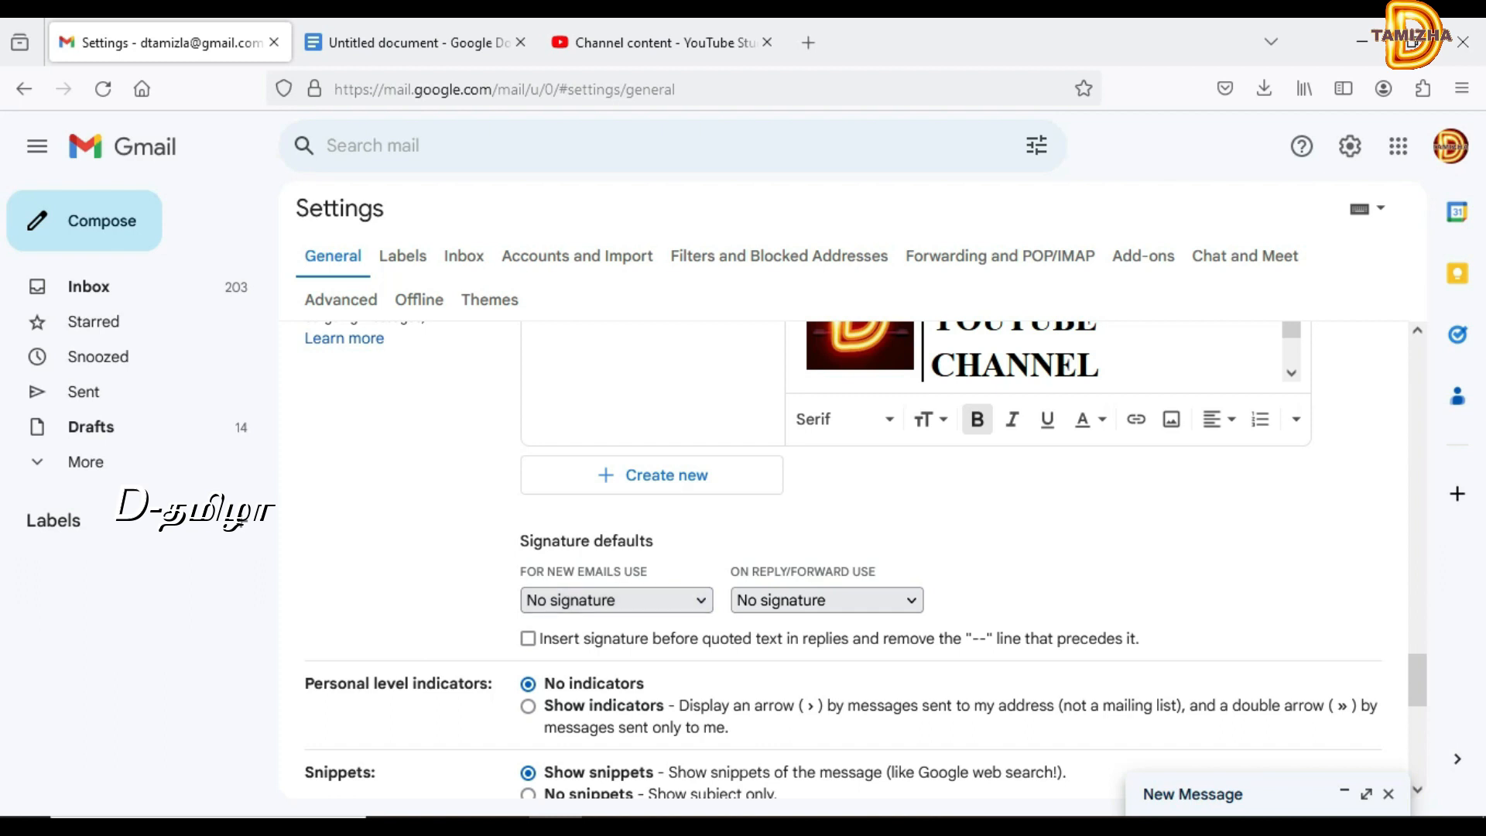
scroll(851, 557, "up", 3)
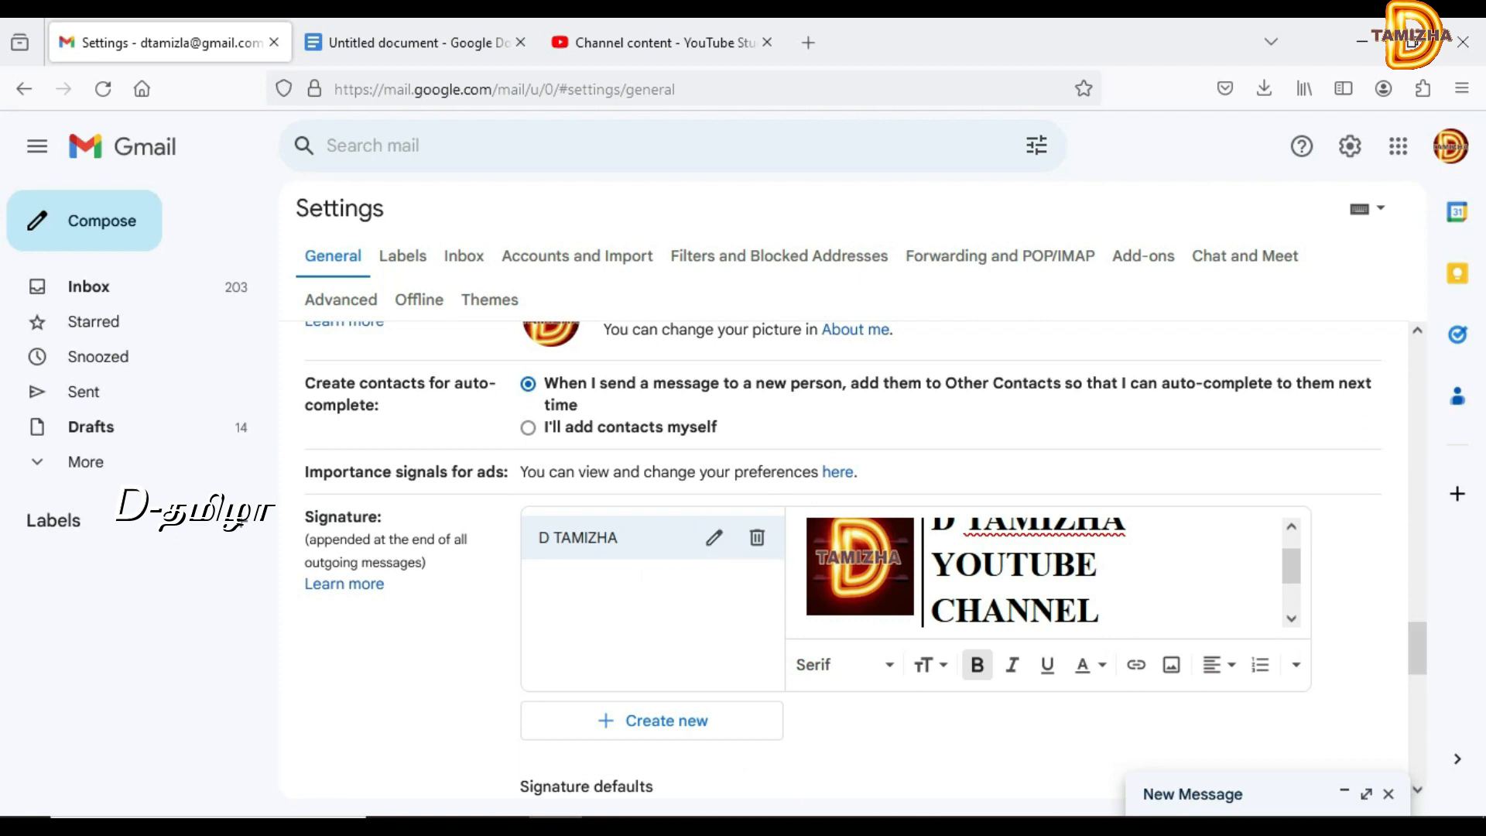
scroll(851, 557, "down", 3)
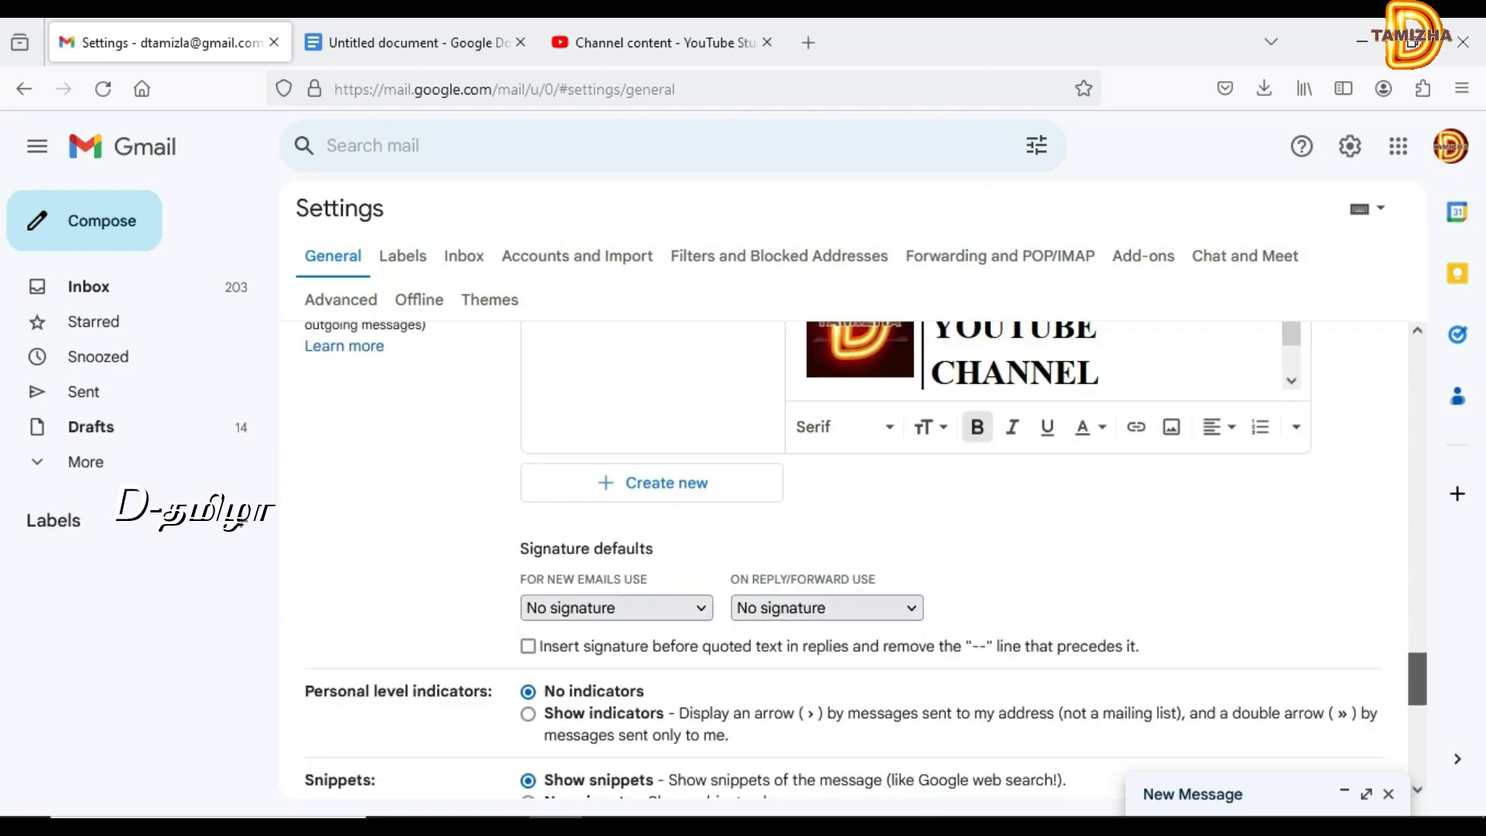
left_click(616, 609)
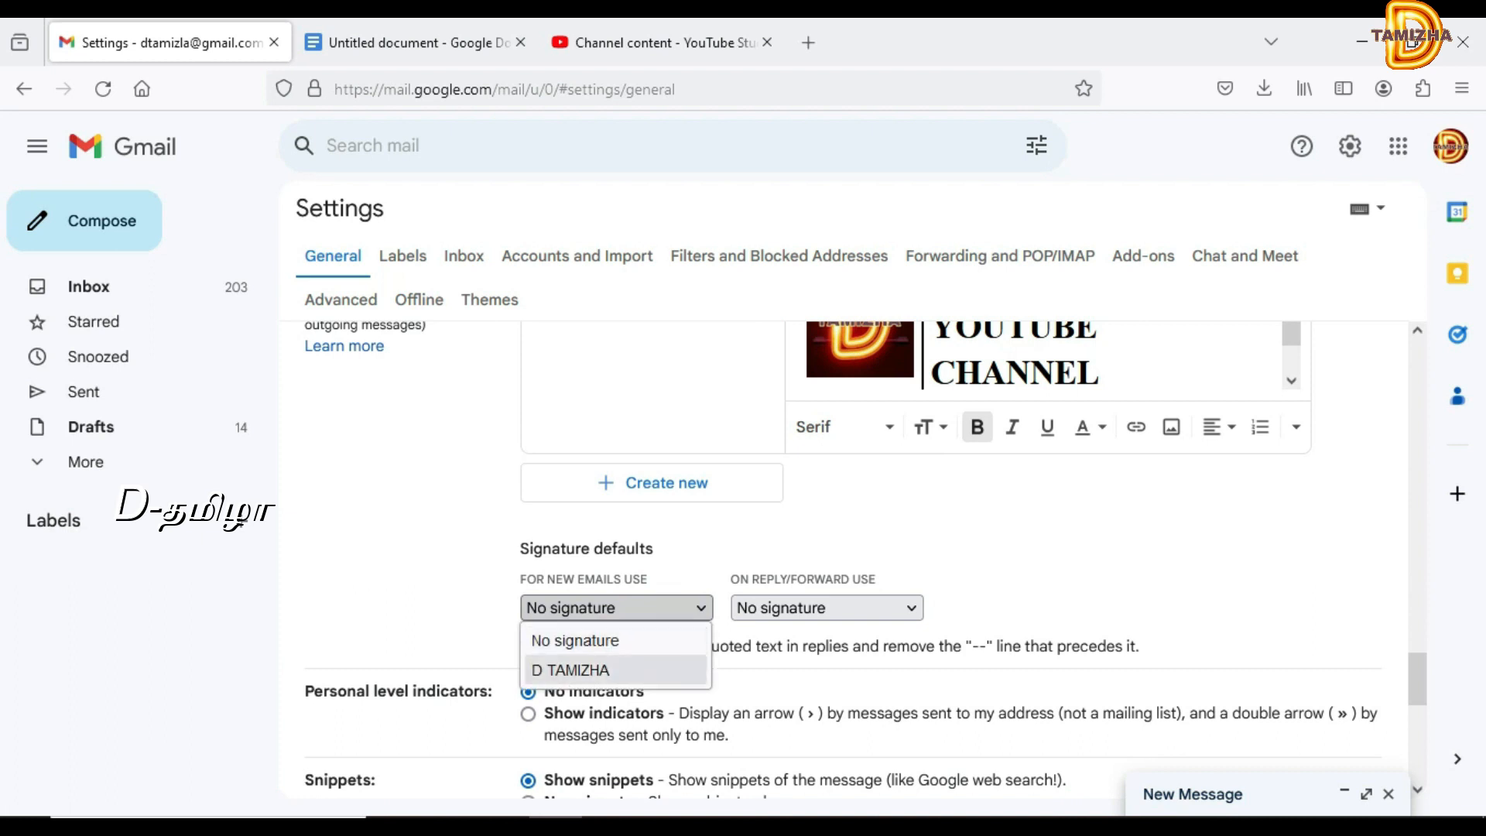
left_click(616, 670)
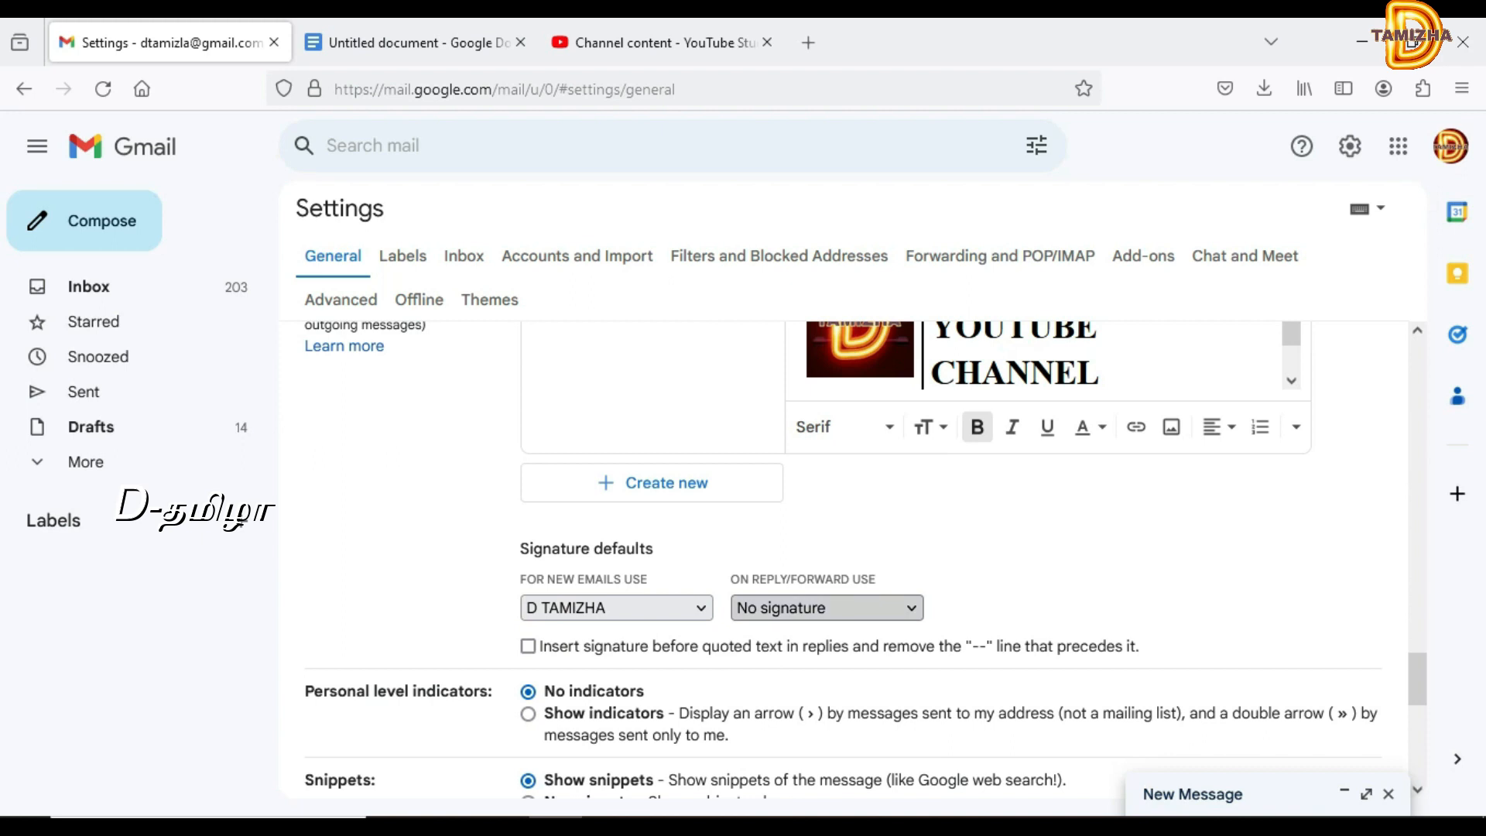
left_click(826, 607)
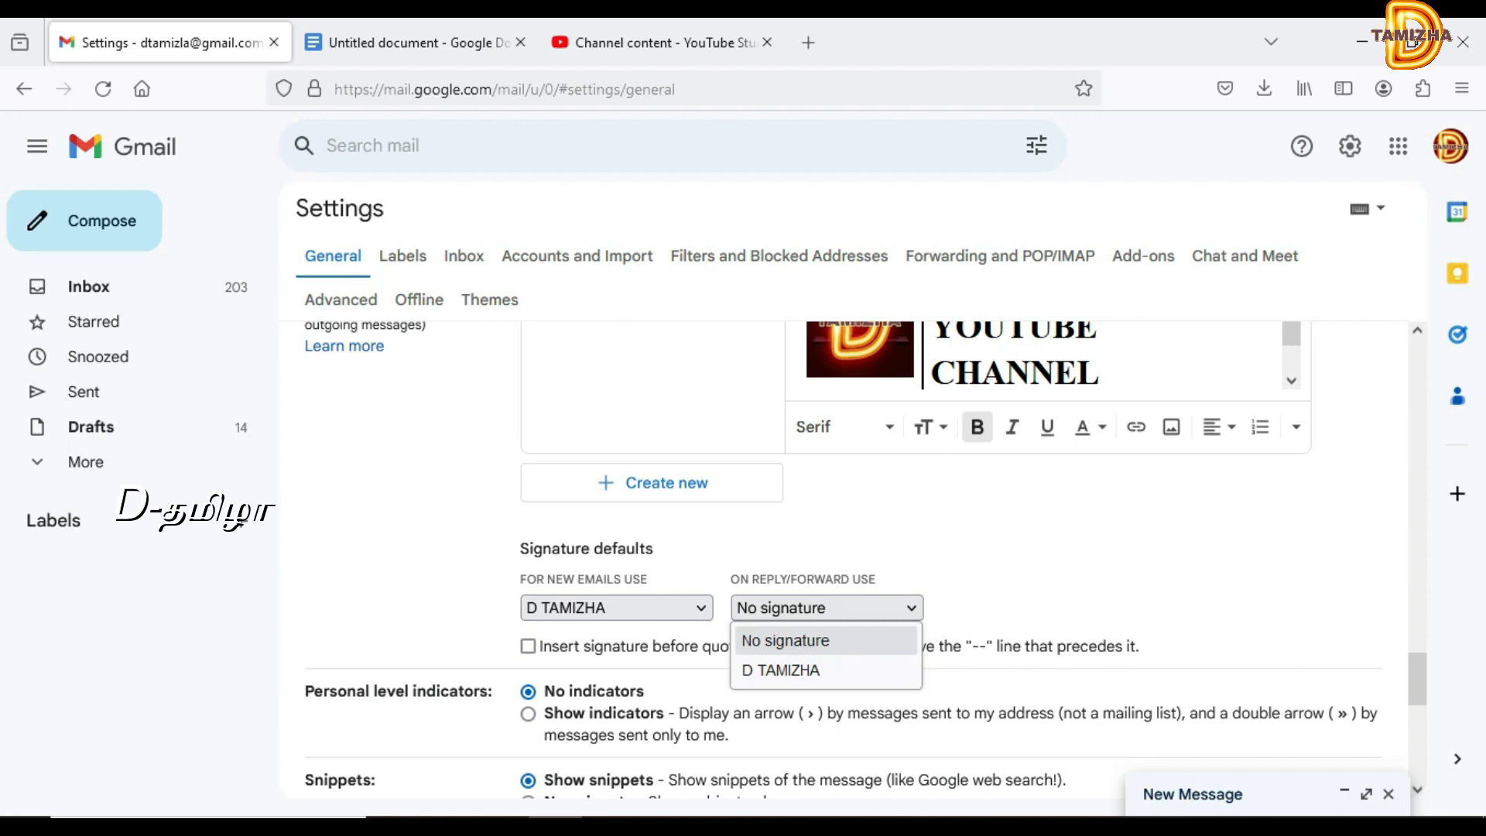
left_click(785, 640)
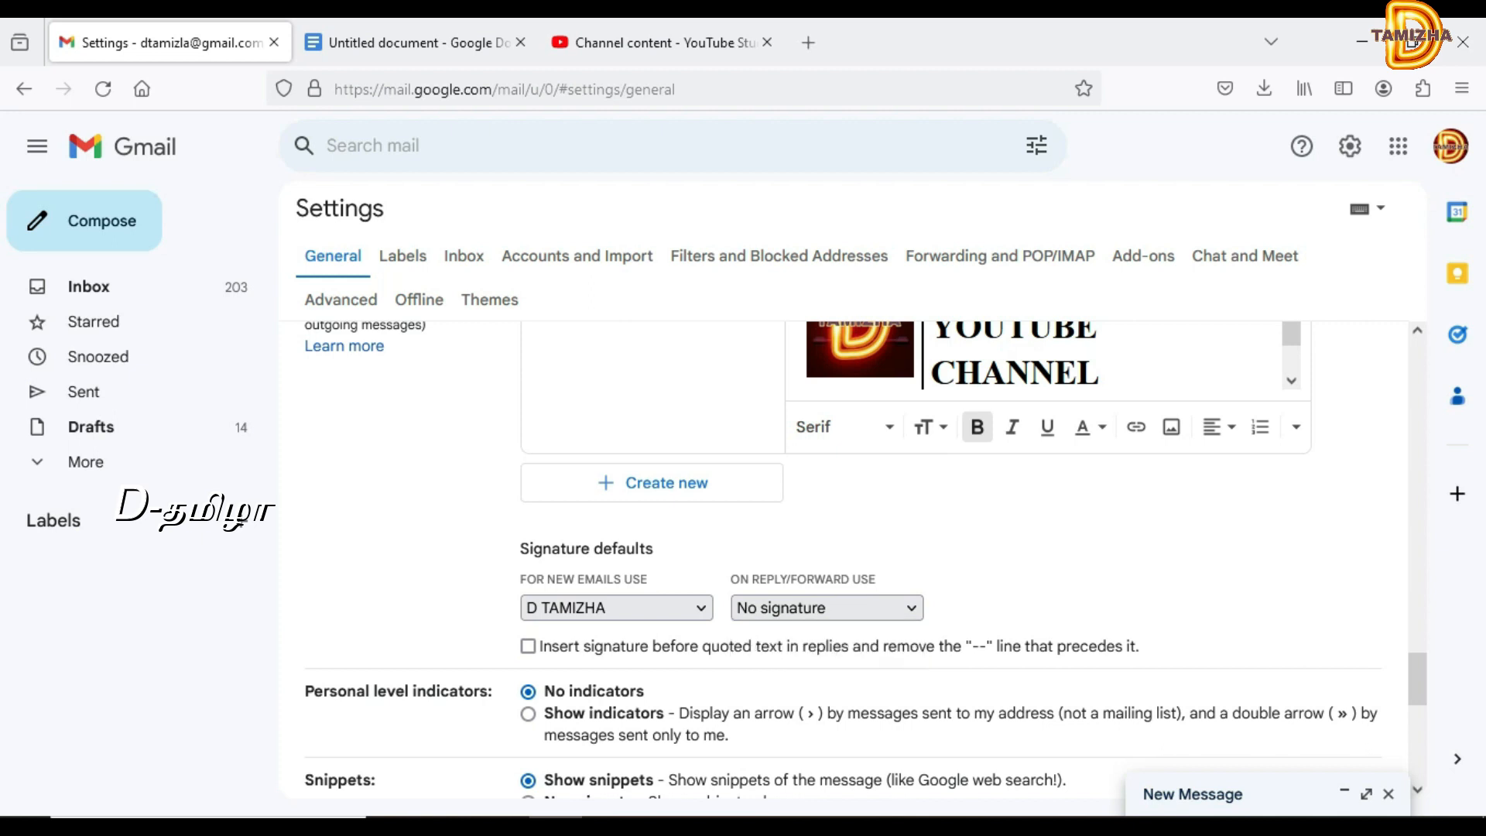
Create a second signature named "personal"
mouse_move(1417, 678)
left_mouse_down()
mouse_move(1416, 694)
mouse_move(1416, 663)
left_mouse_up()
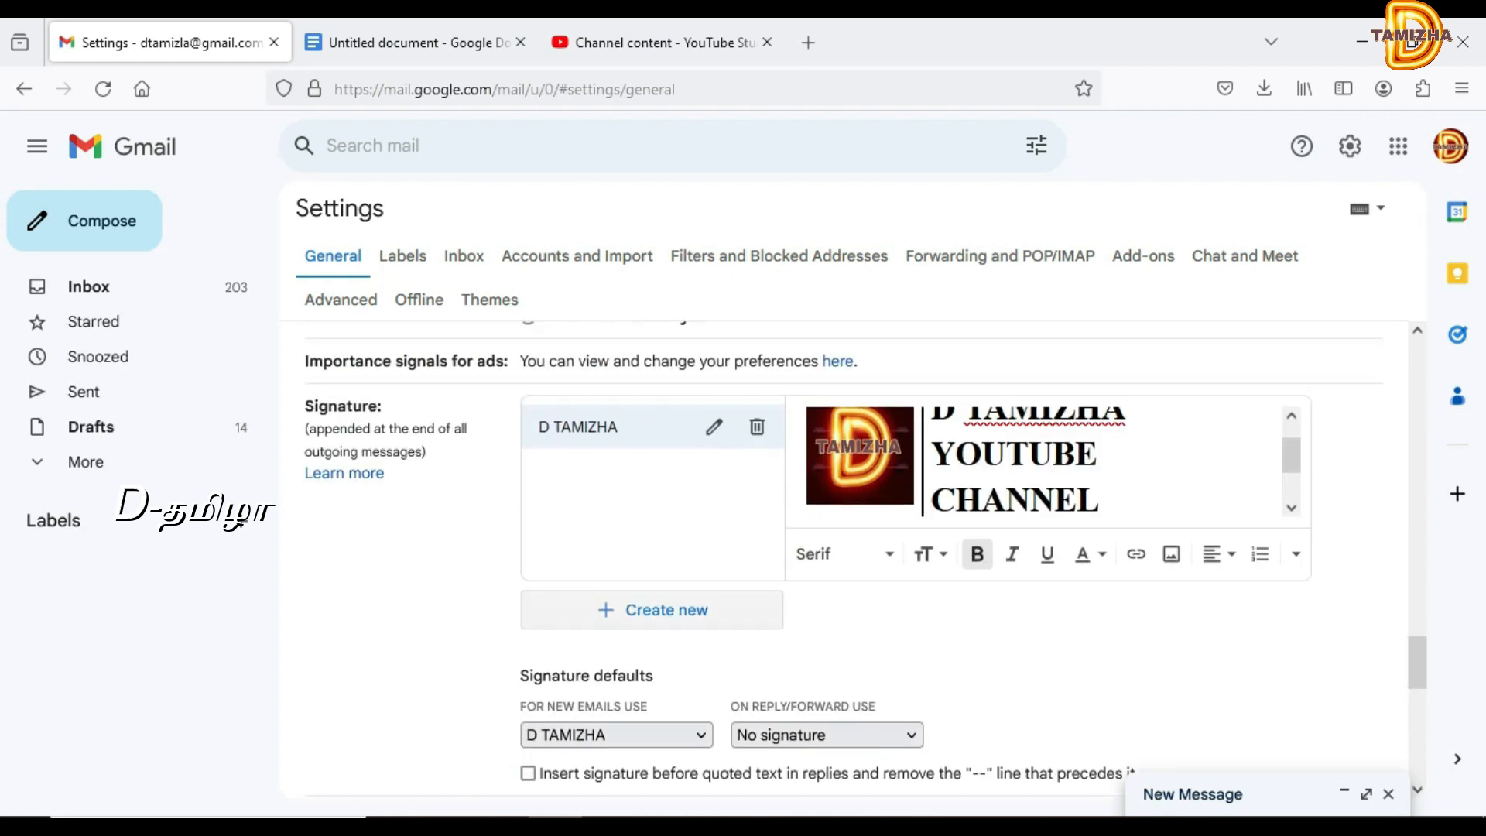
left_click(651, 610)
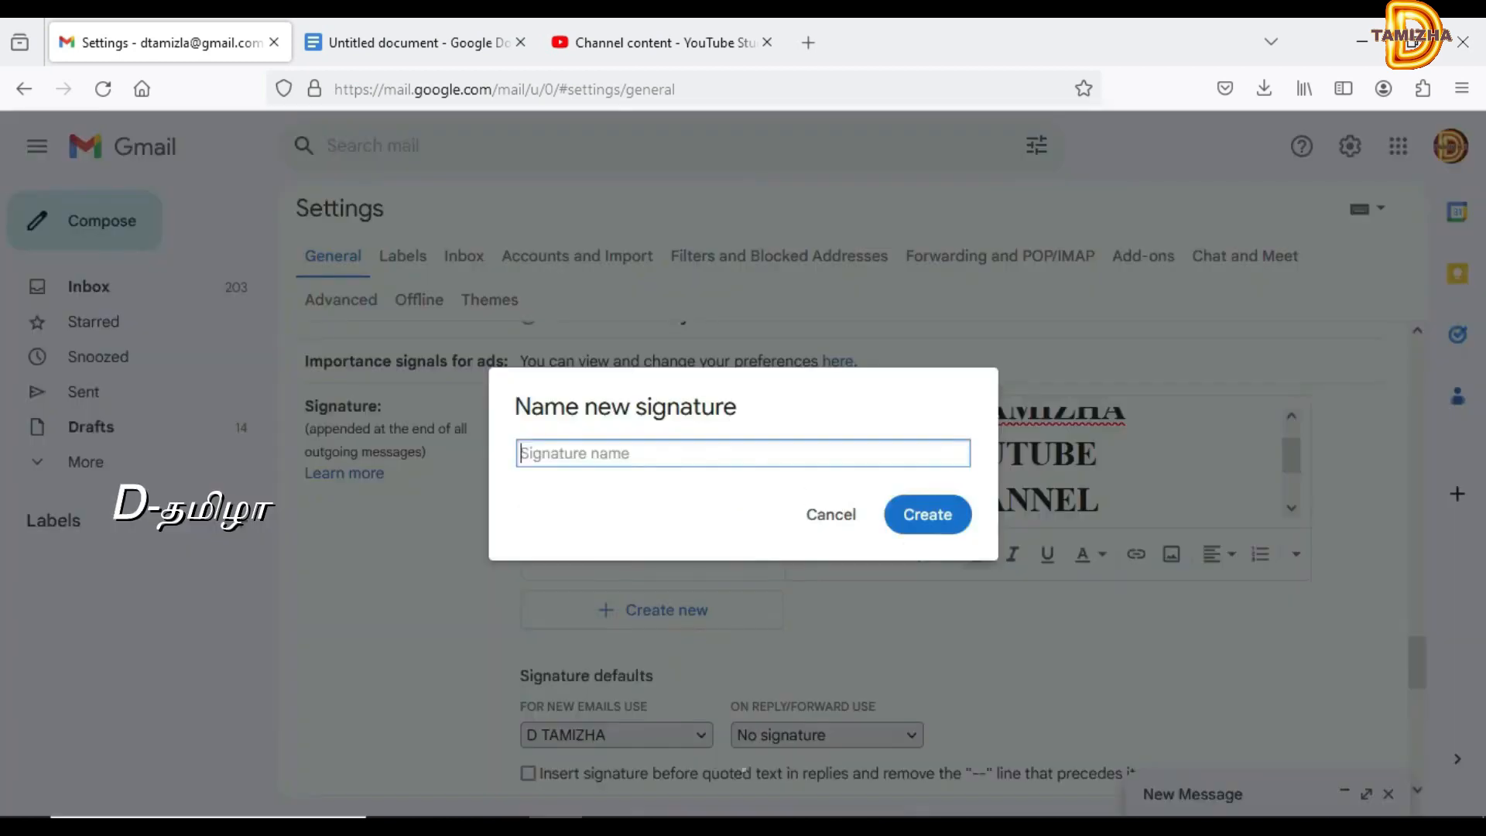
type("personal")
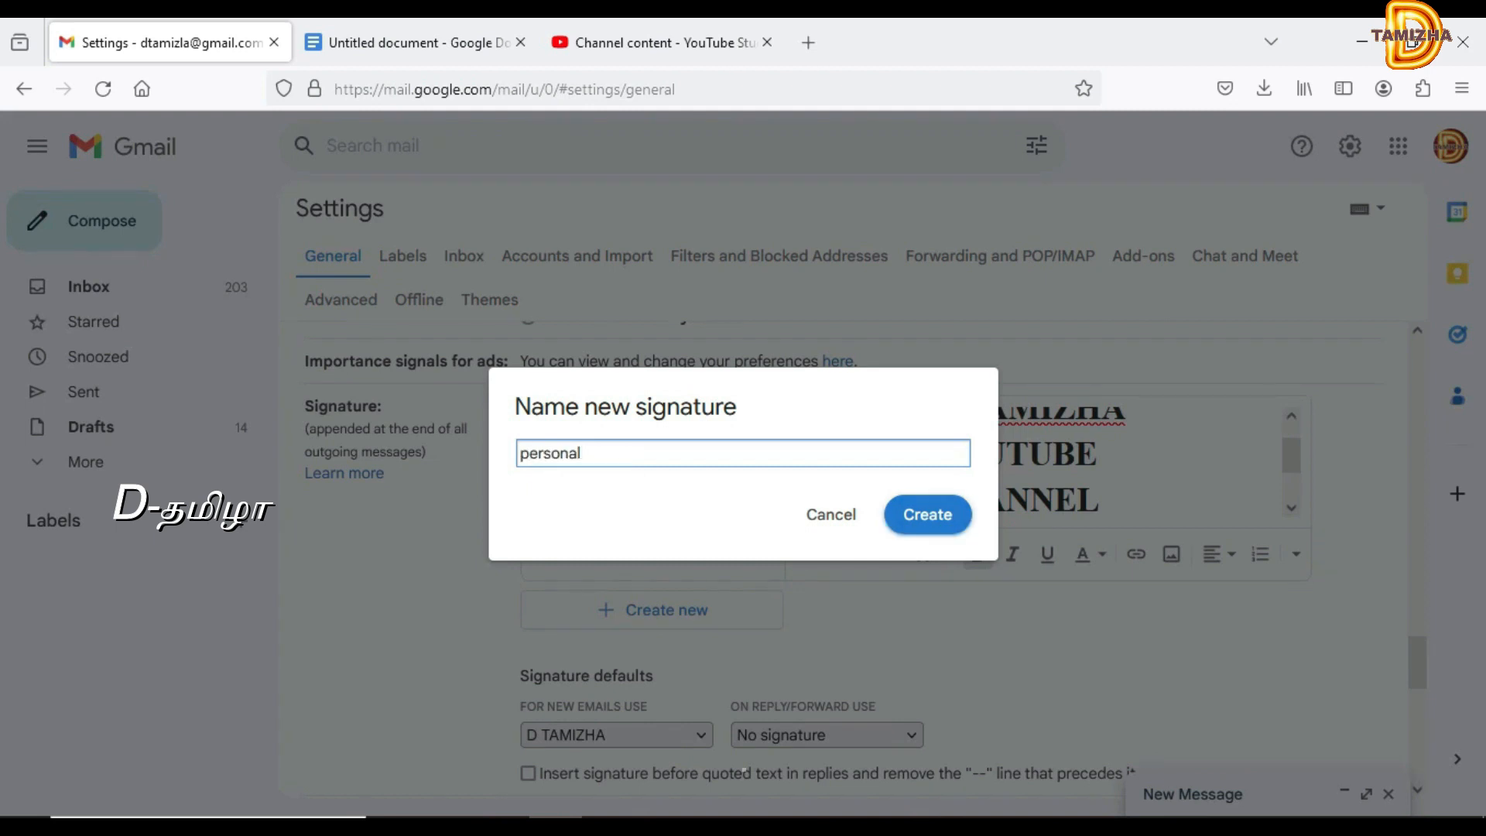
key("Return")
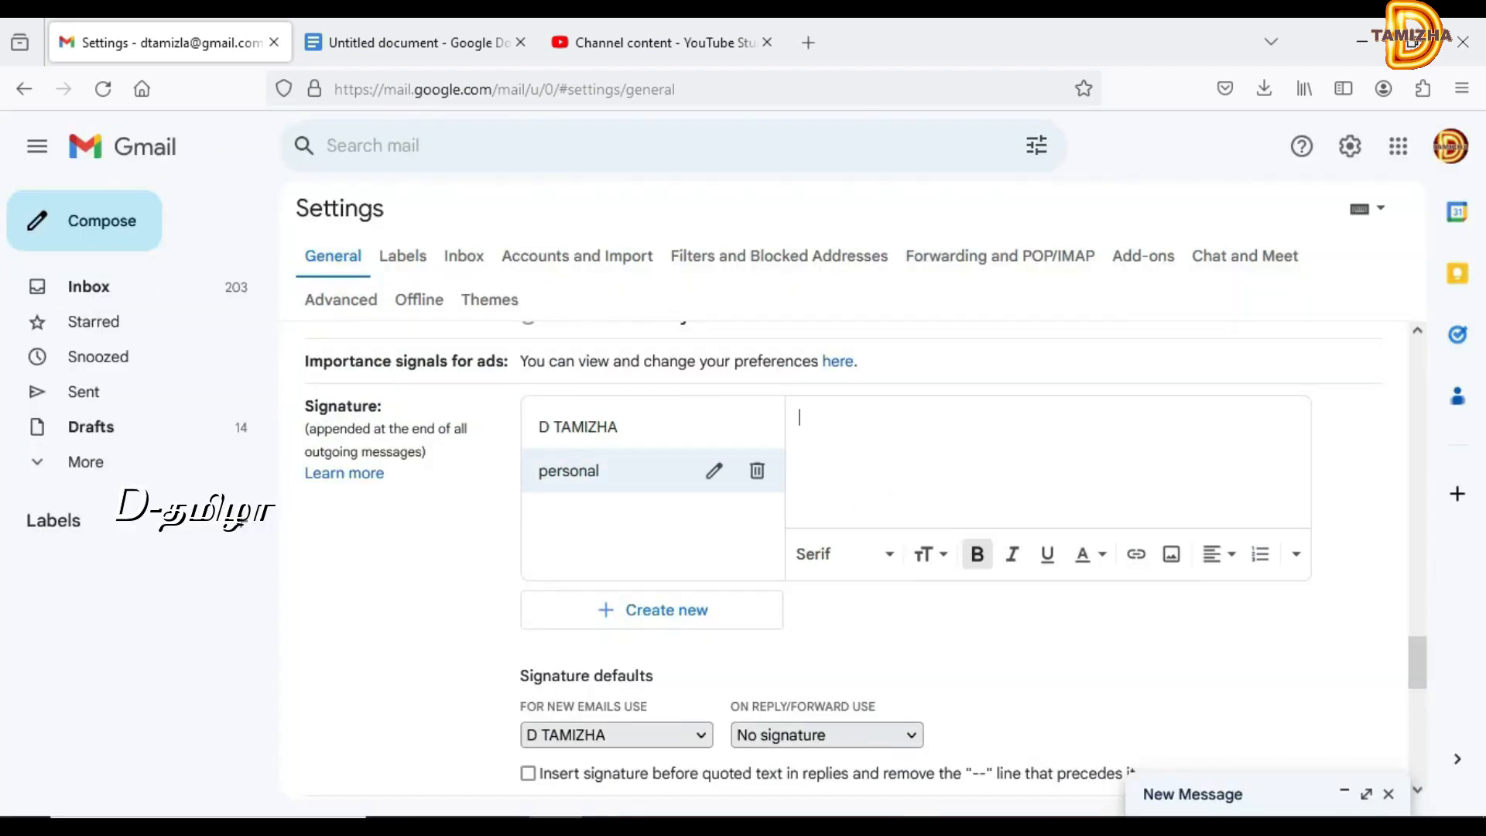
Enter "D TAMIZHA" and "YOTUBE CHANNEL" on two lines as the text of the personal signature
type("D TA")
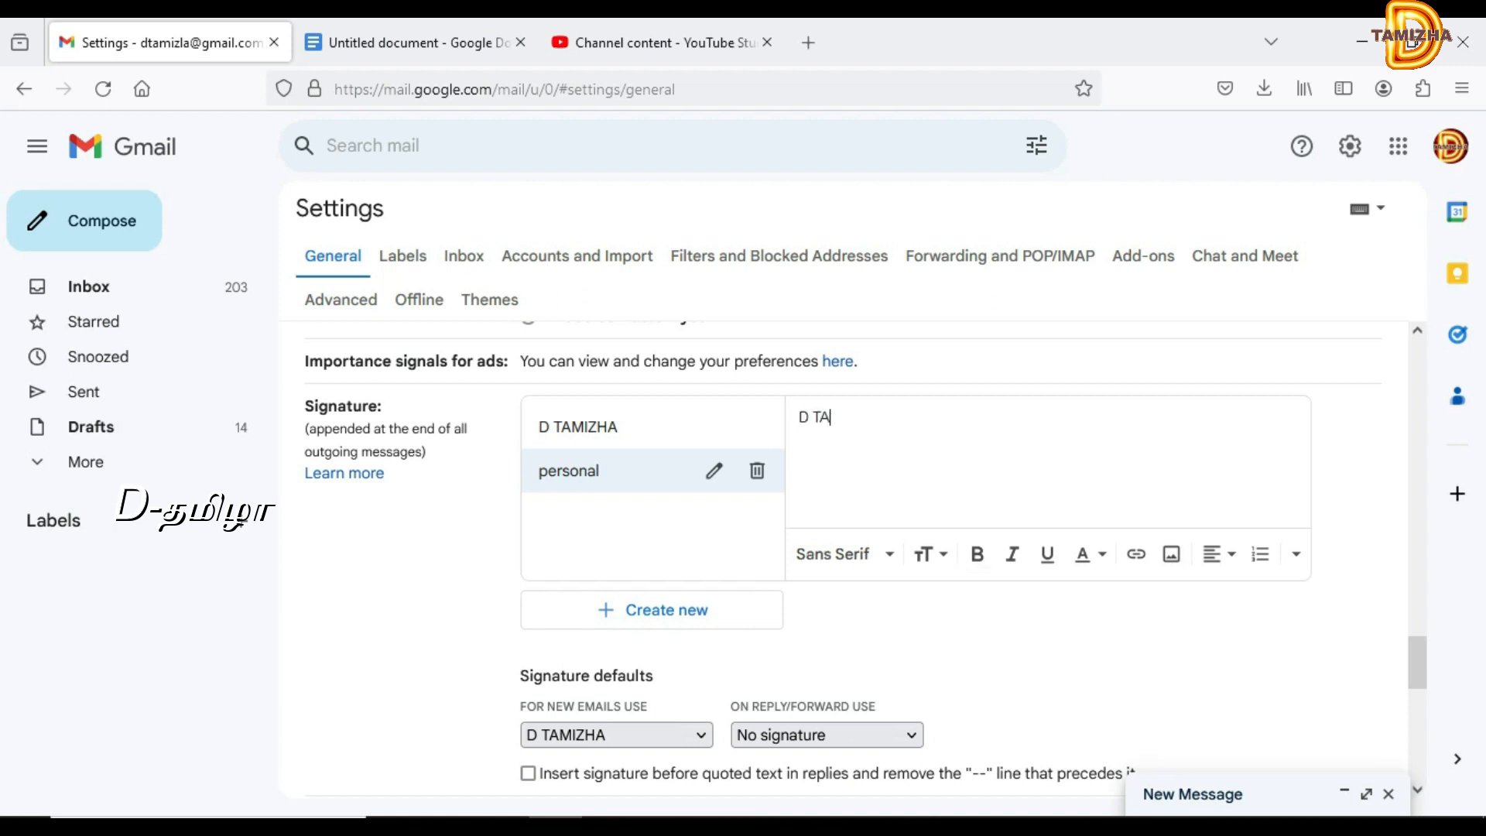
type("MIZHA")
key("Return")
type("YOTUBE")
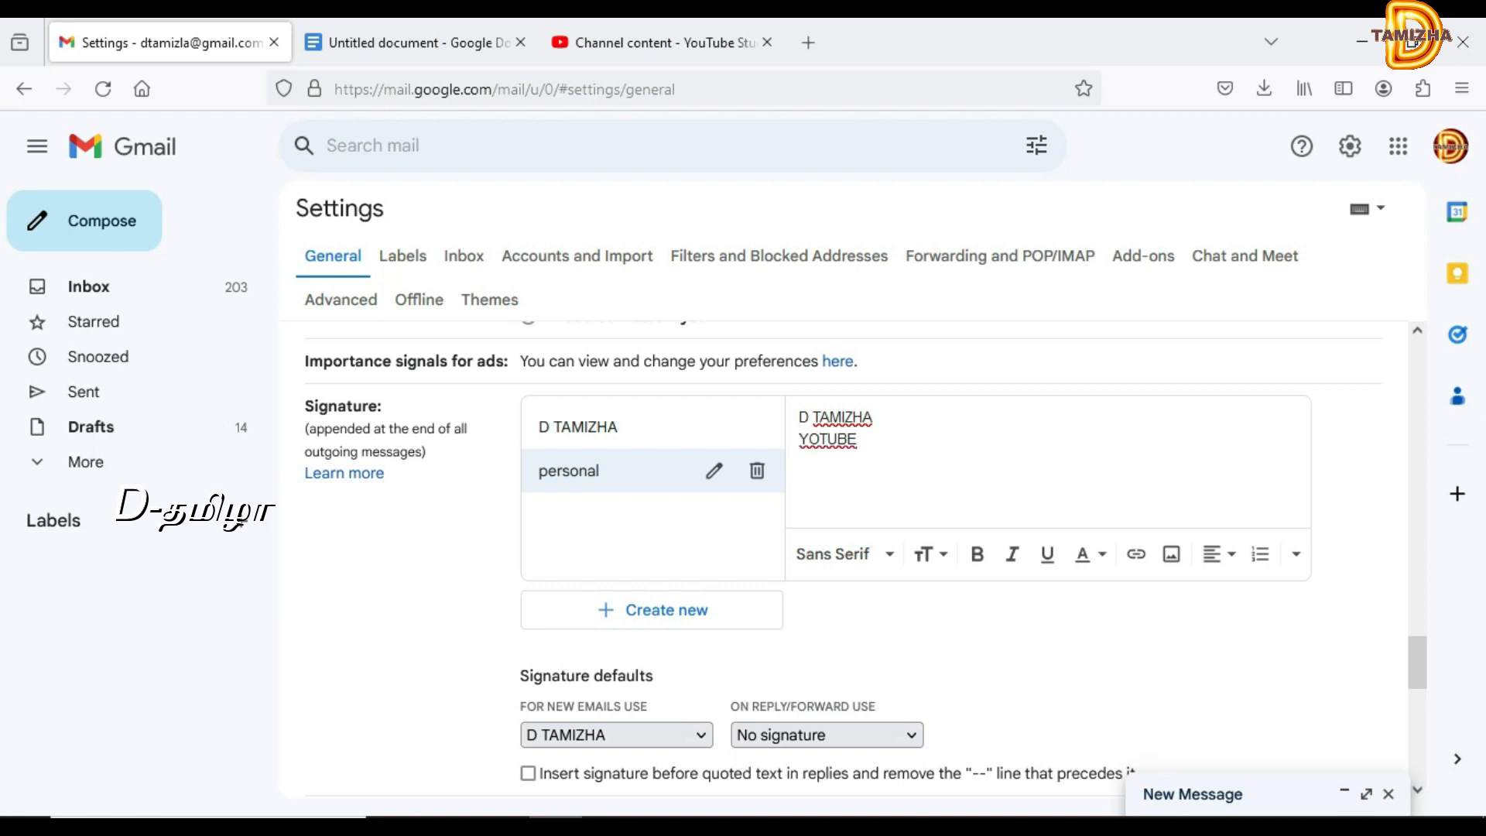
type(" CHANNEL")
Set the reply/forward signature default to personal and save the settings changes
left_click(826, 734)
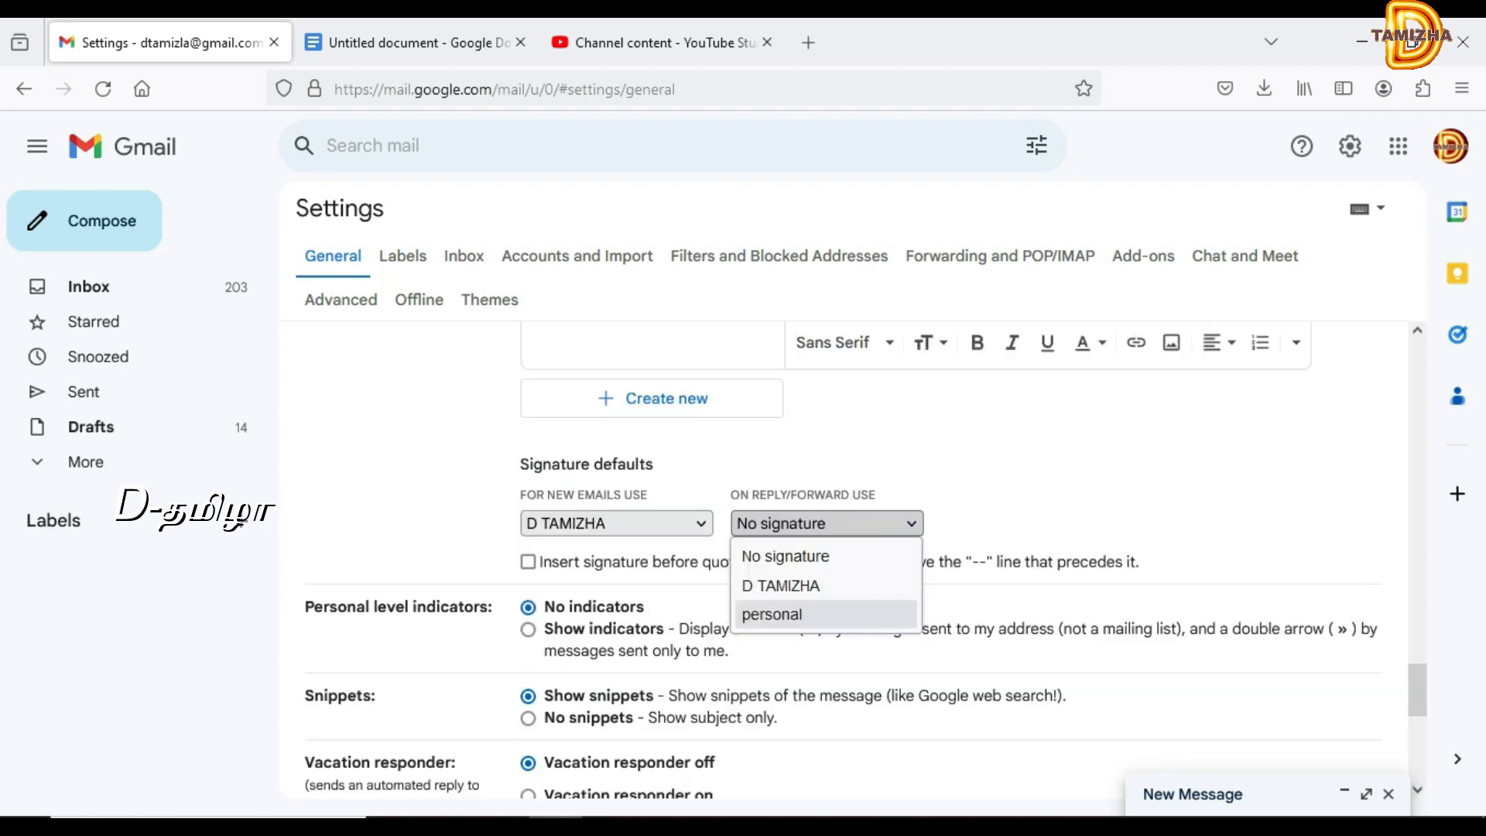
left_click(797, 613)
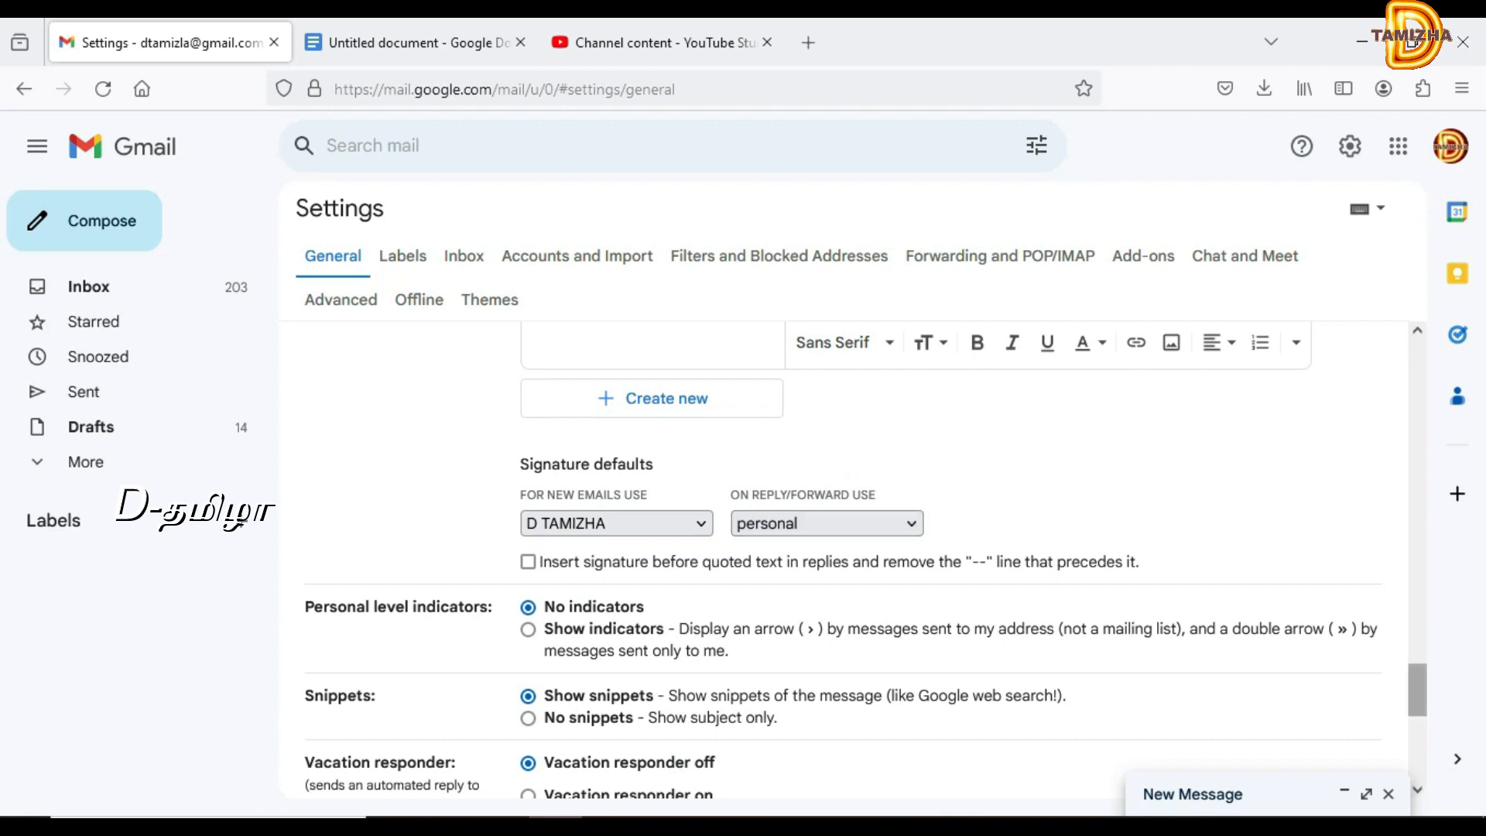
scroll(851, 557, "down", 4)
scroll(851, 557, "down", 3)
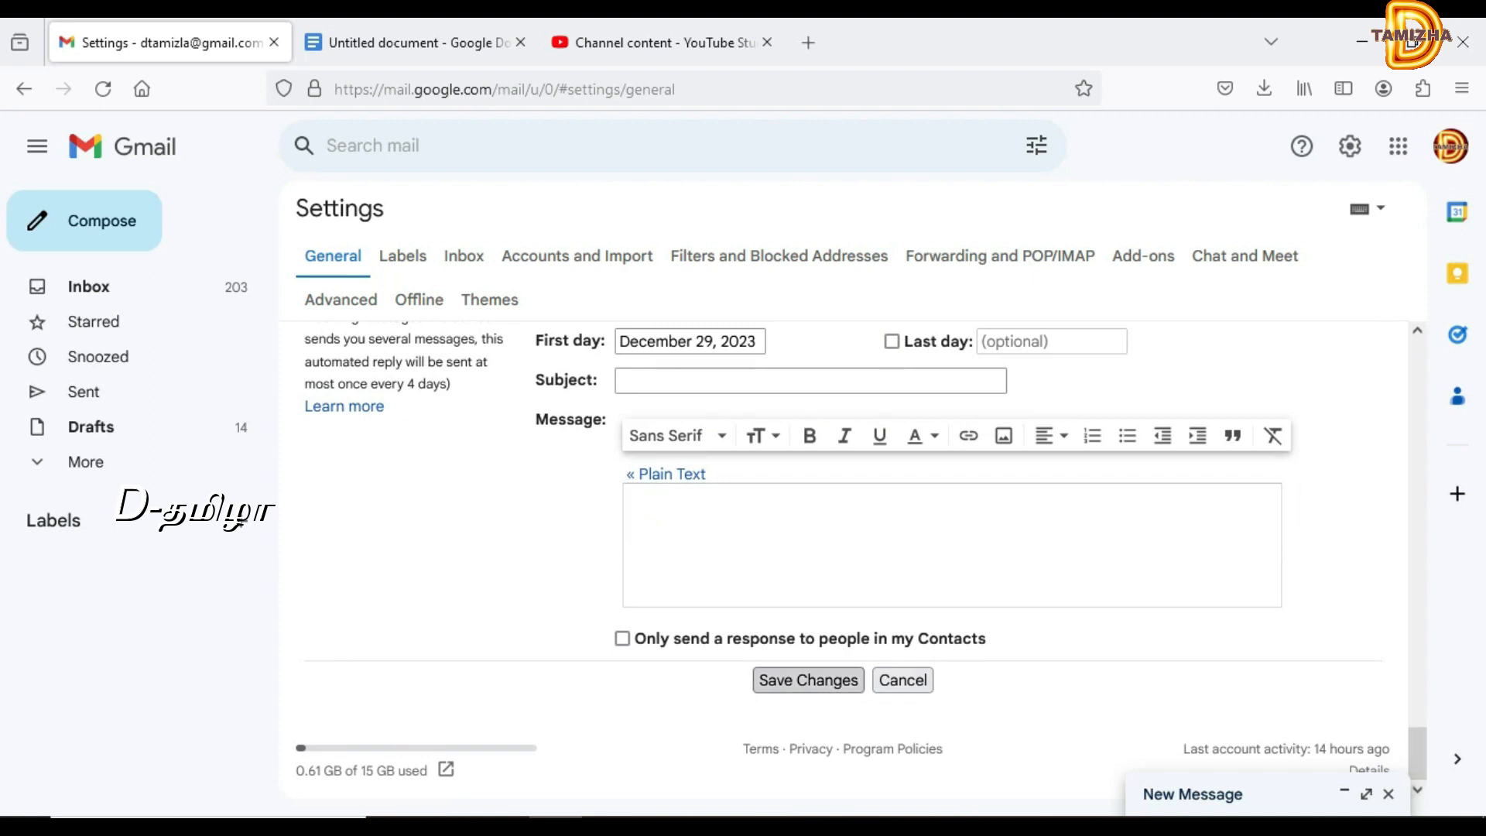
left_click(808, 679)
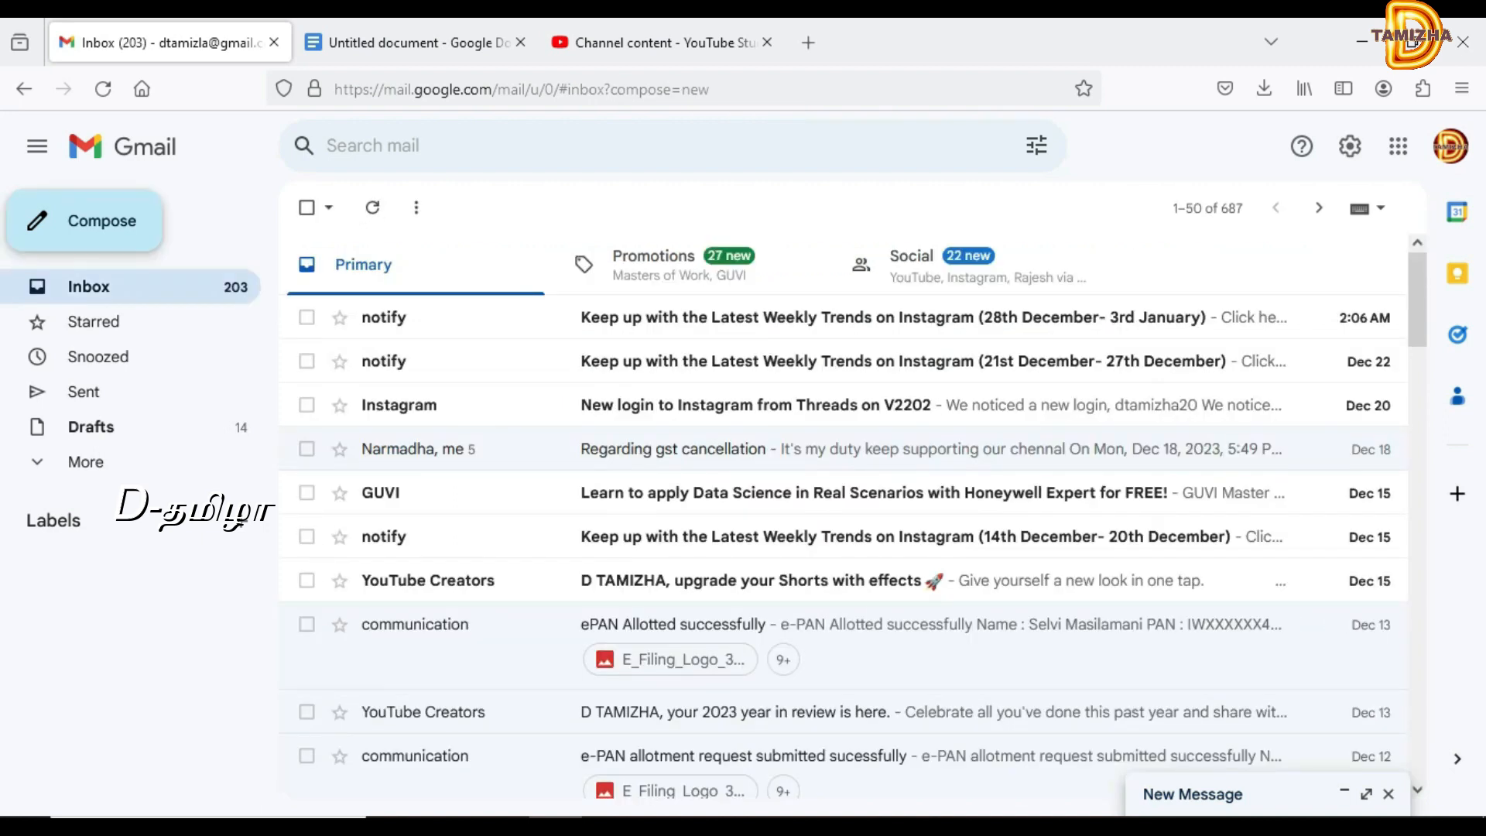
Open a new message and examine its signature, highlighting the "--" line above the logo
left_click(85, 221)
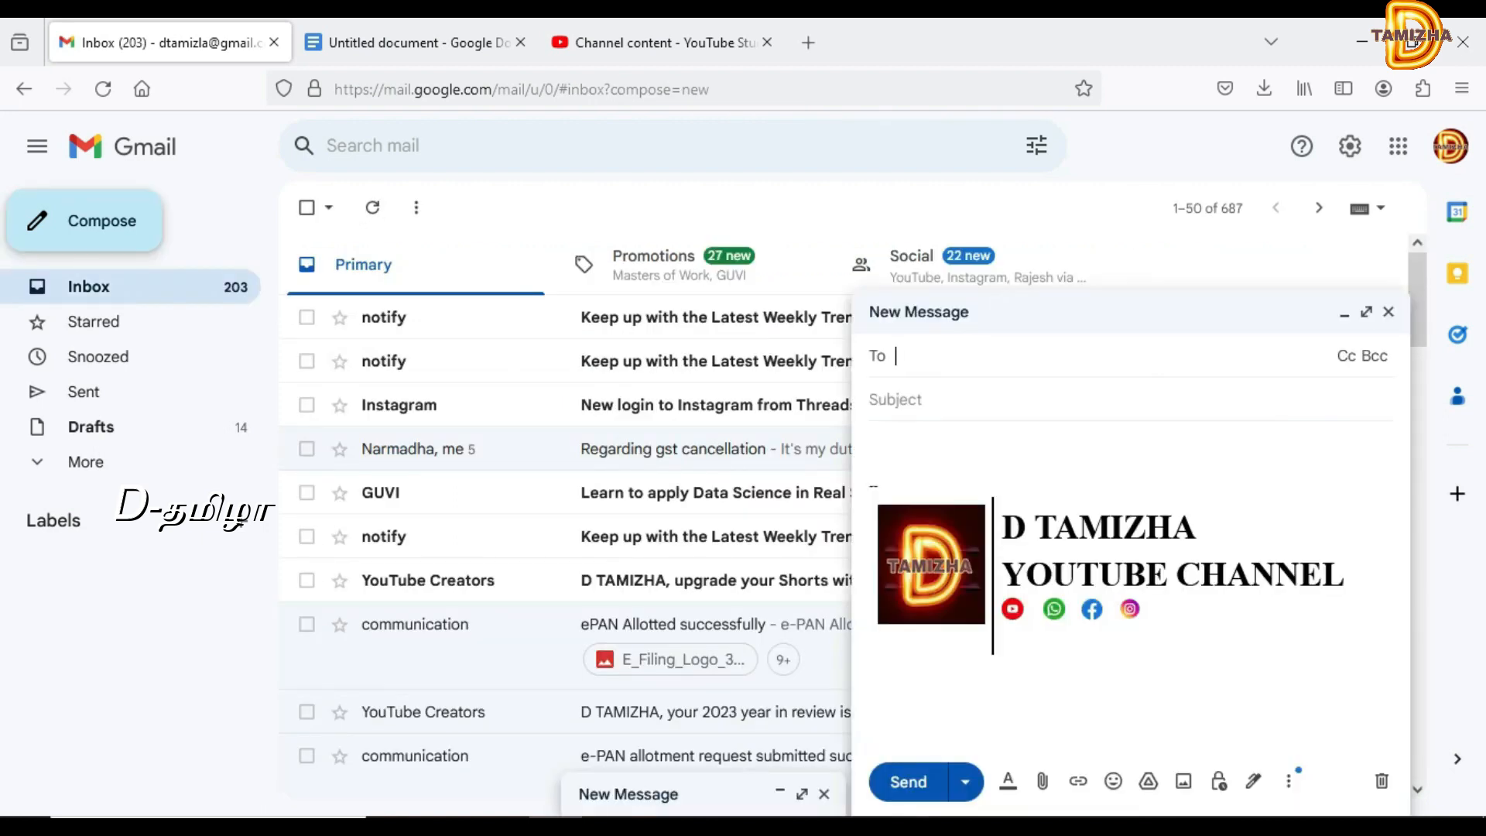
left_click(882, 485)
left_click_drag(882, 485, 868, 485)
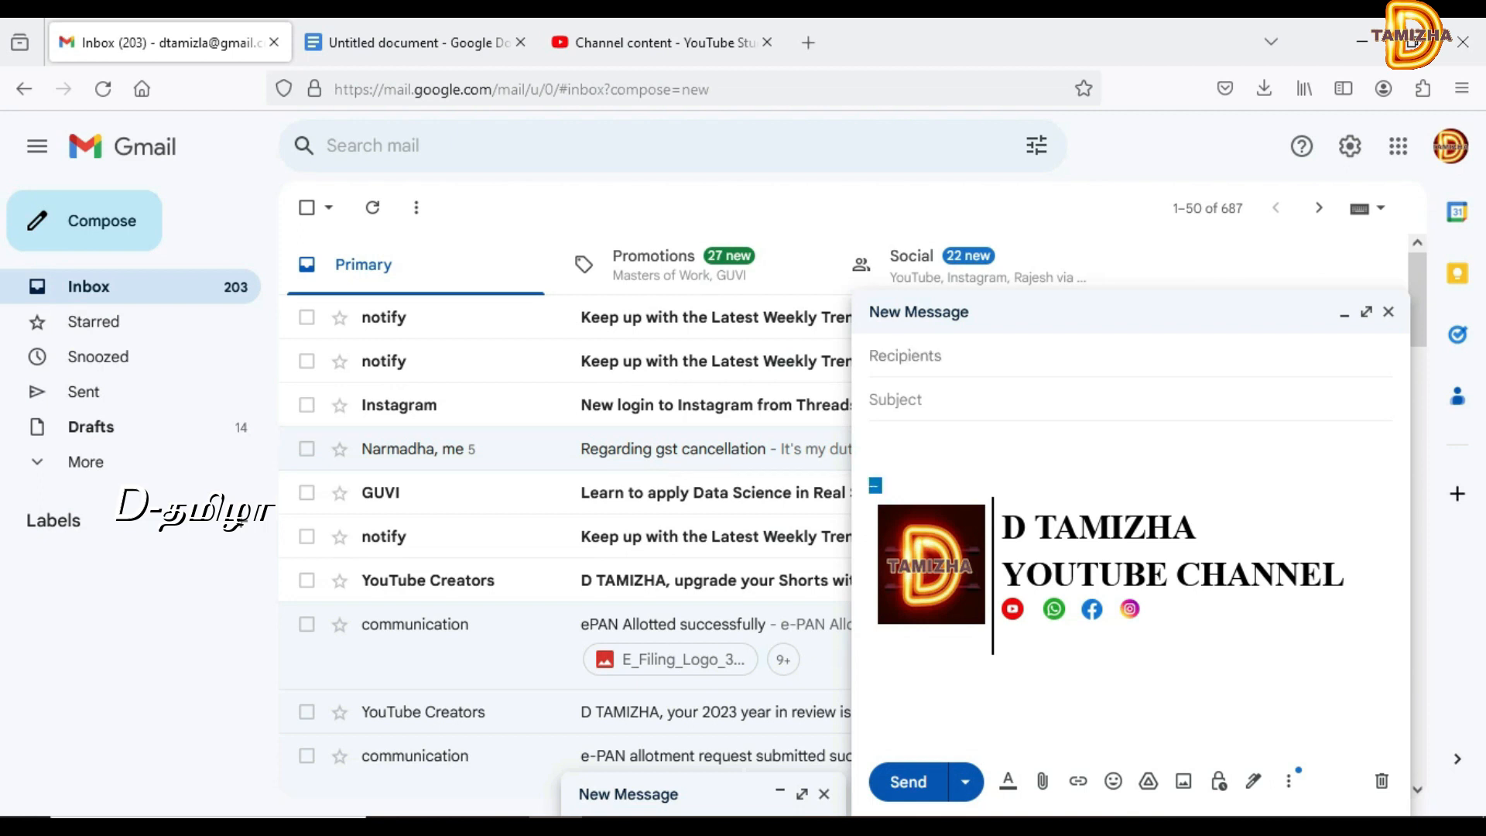
left_click(883, 485)
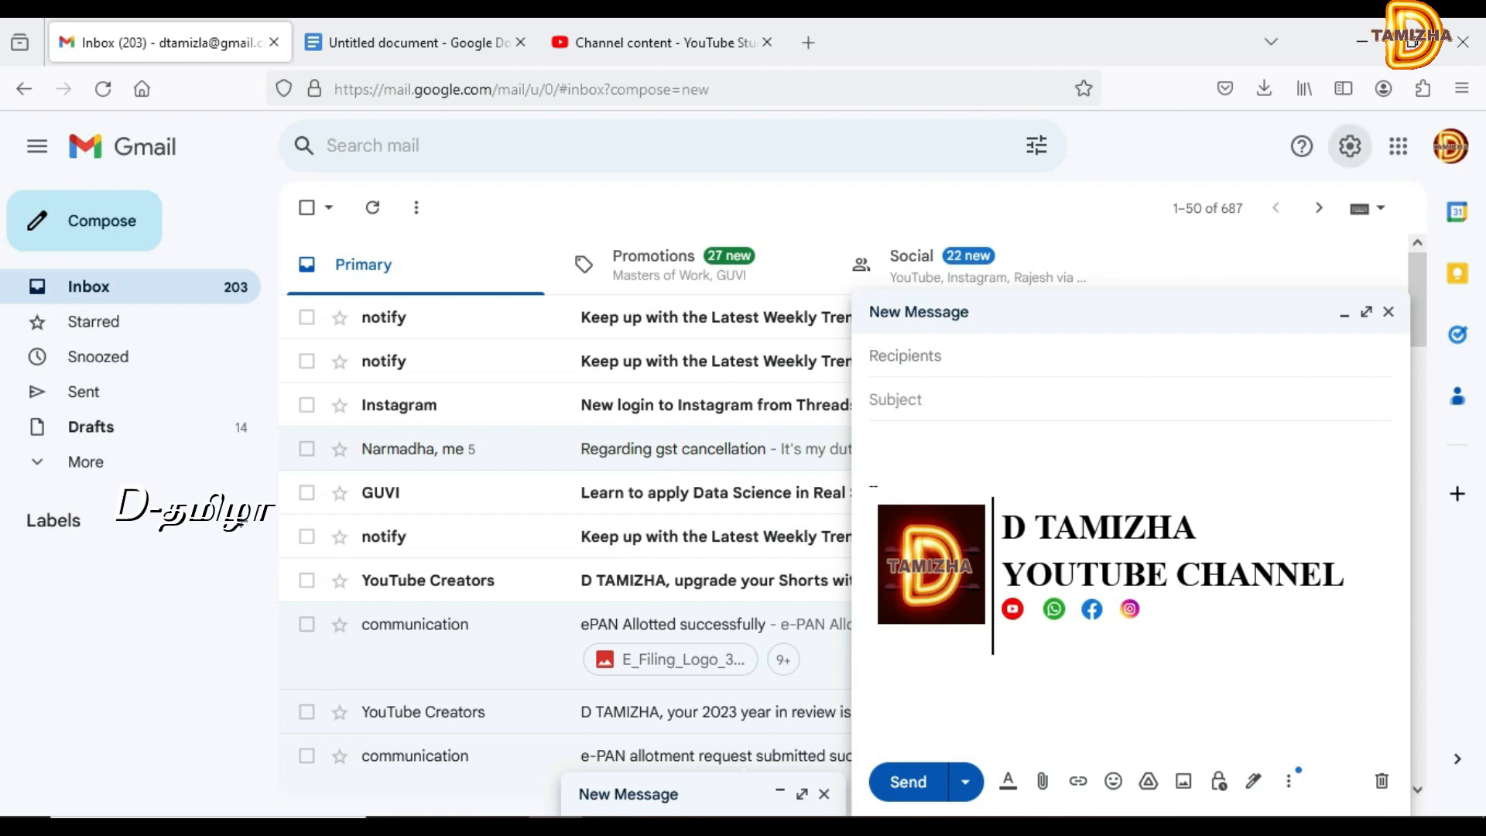
Close the new message, enable inserting the signature before quoted text without the "--" line in the general settings, and save the changes
left_click(1349, 145)
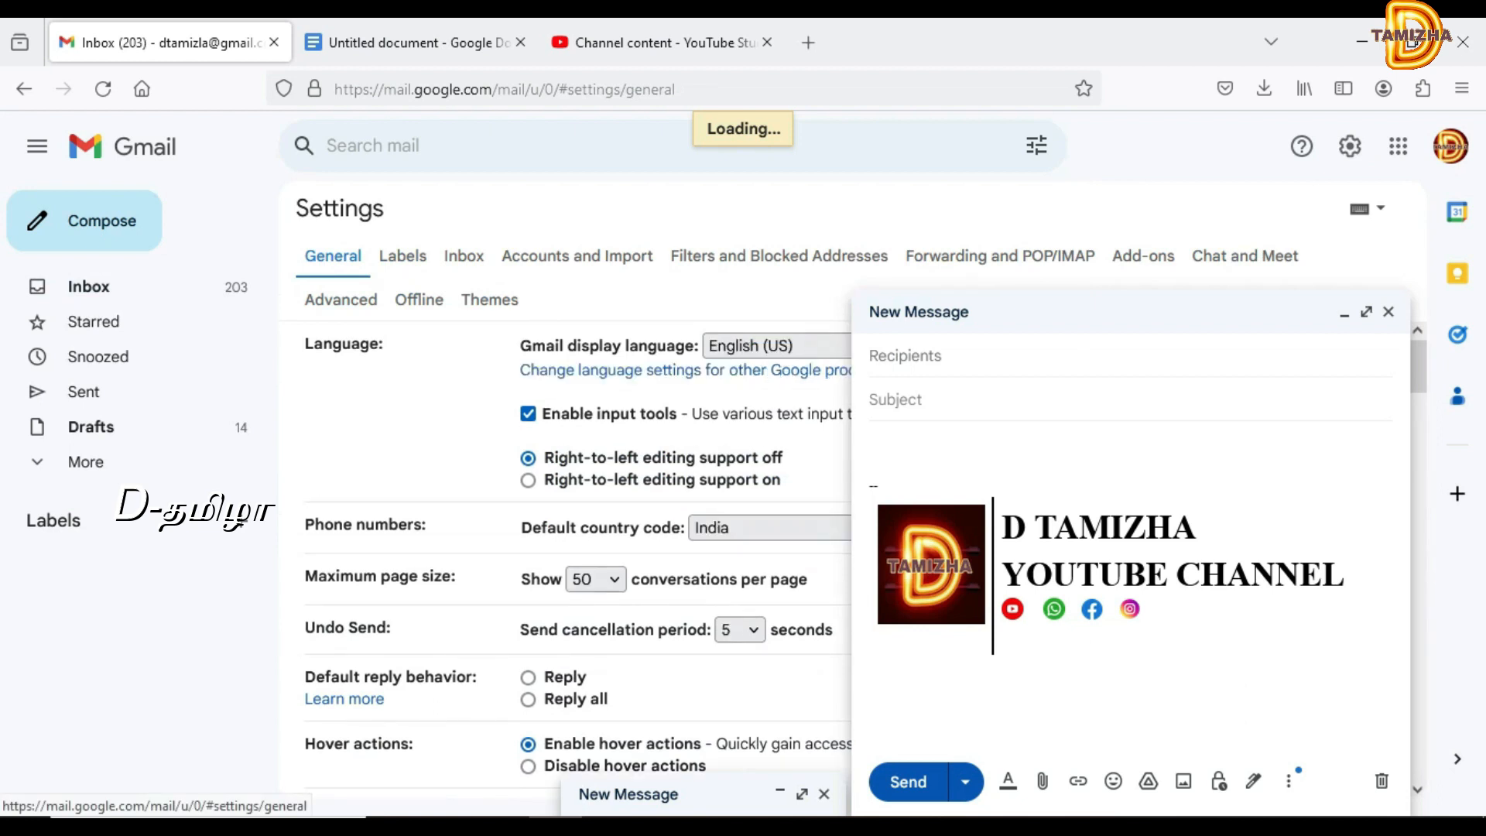
left_click(1388, 311)
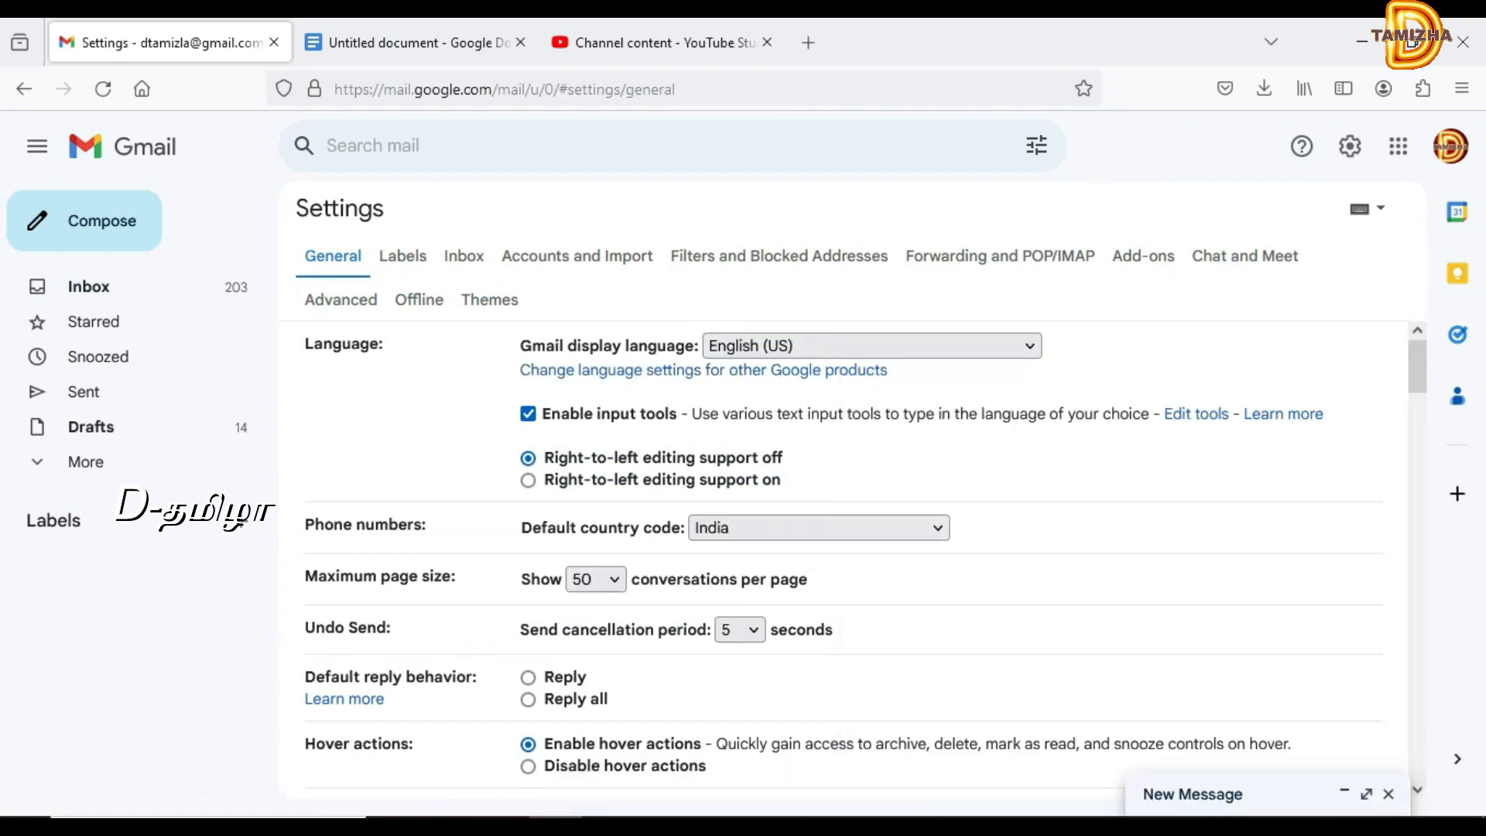
scroll(844, 557, "down", 15)
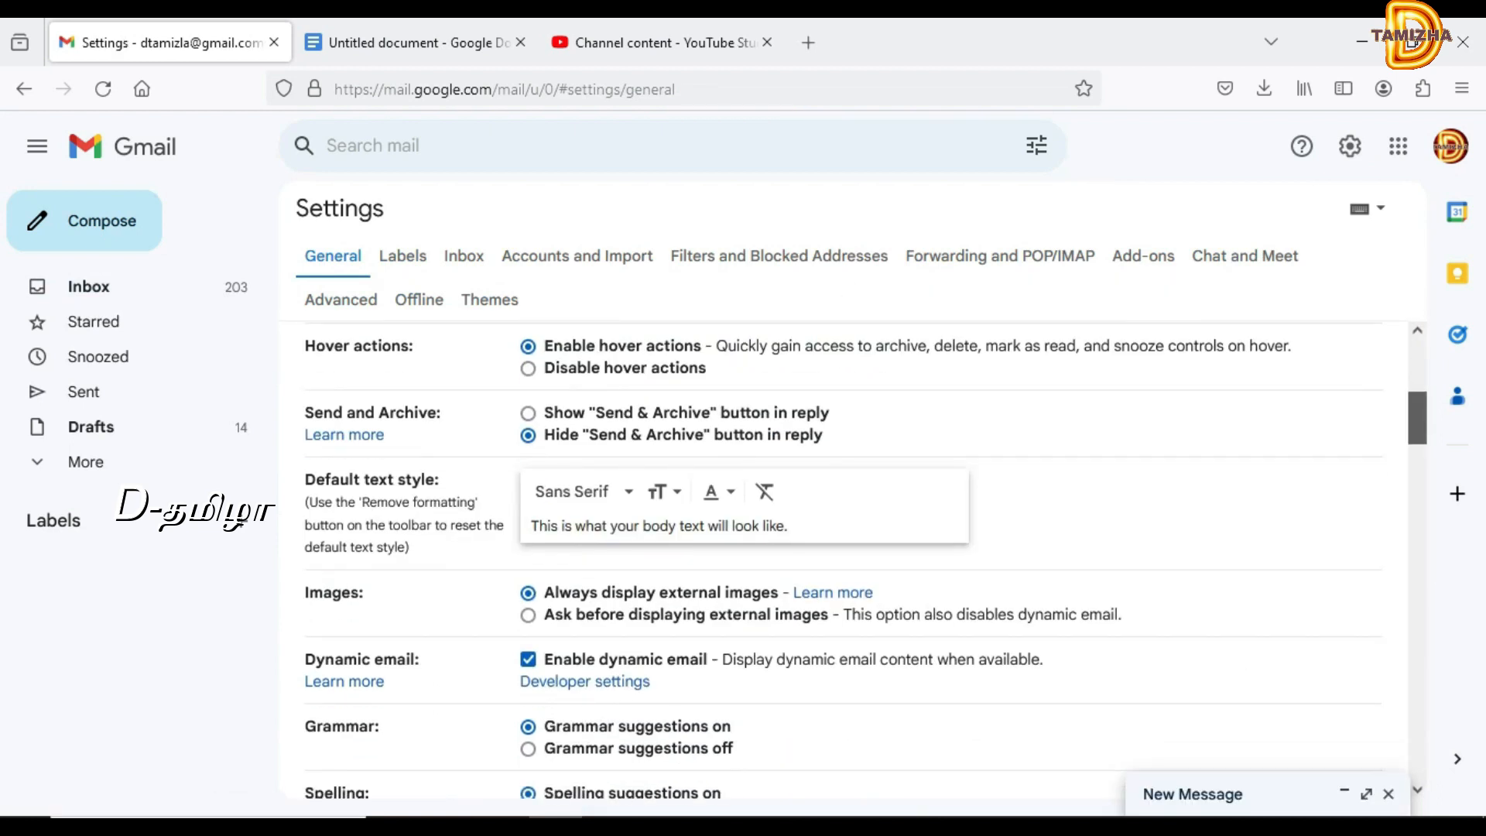
scroll(843, 557, "down", 15)
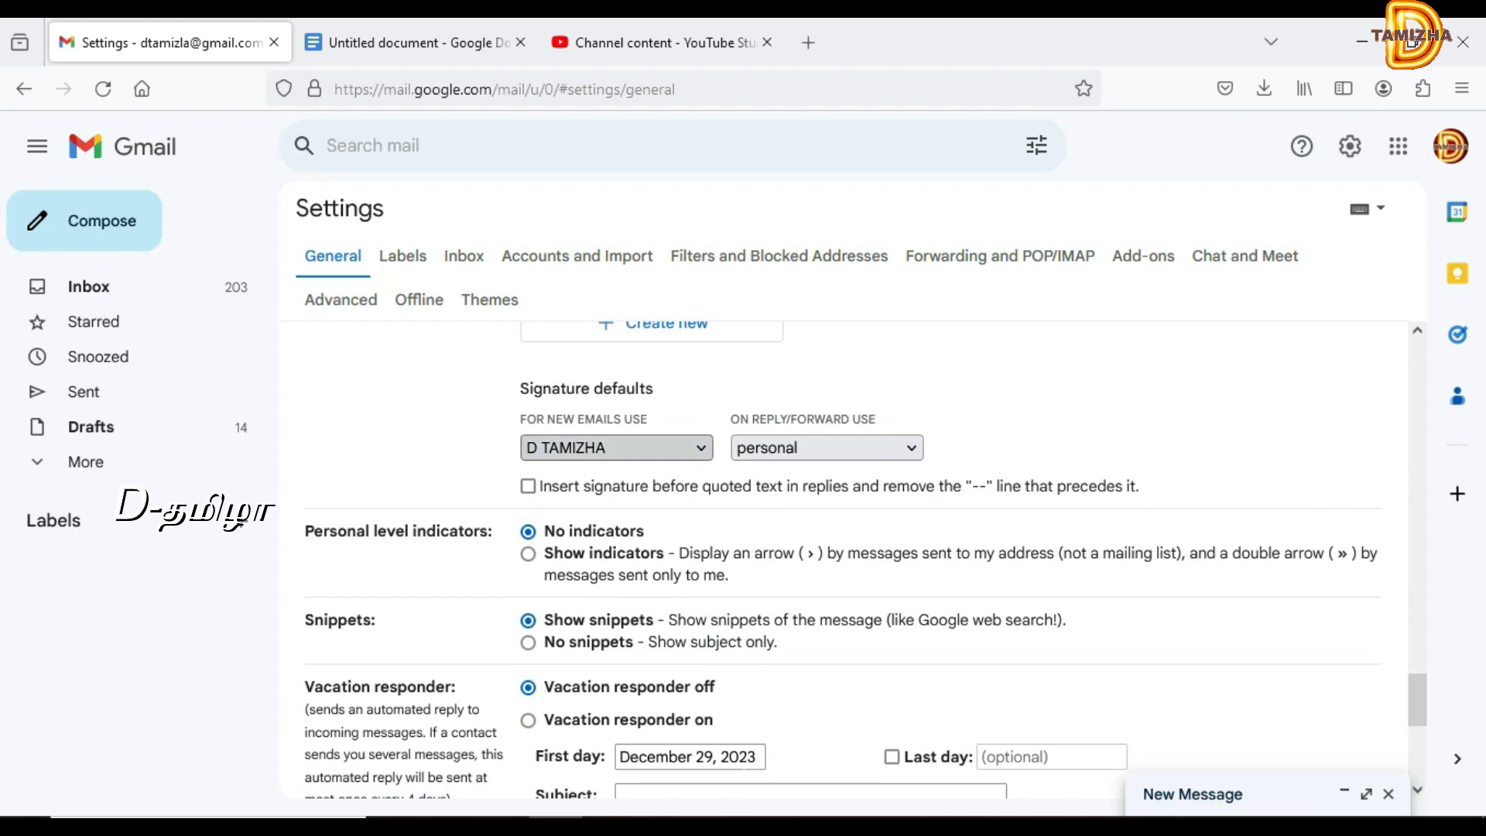
left_click(527, 486)
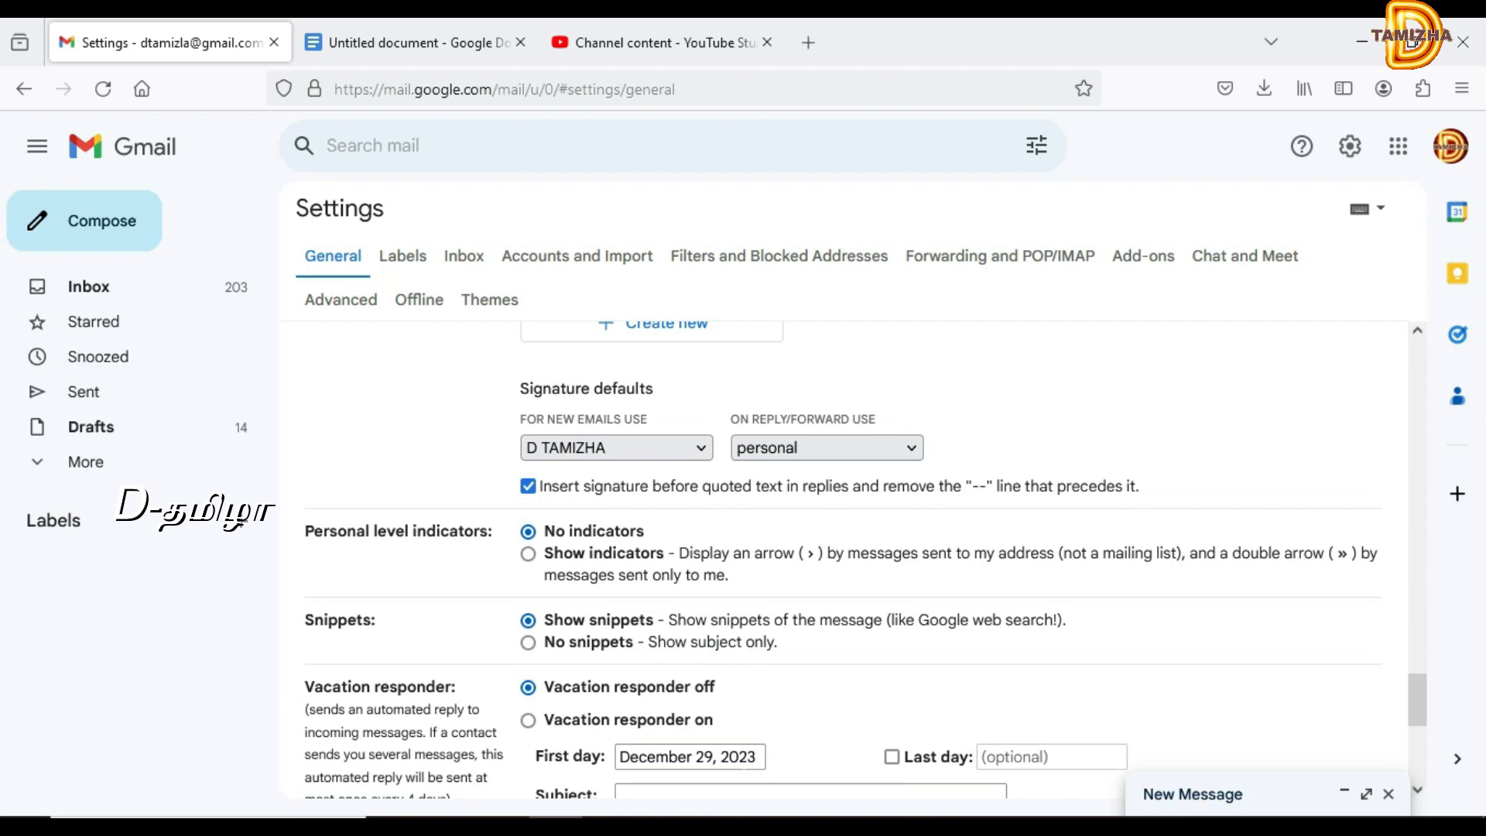
scroll(859, 557, "down", 5)
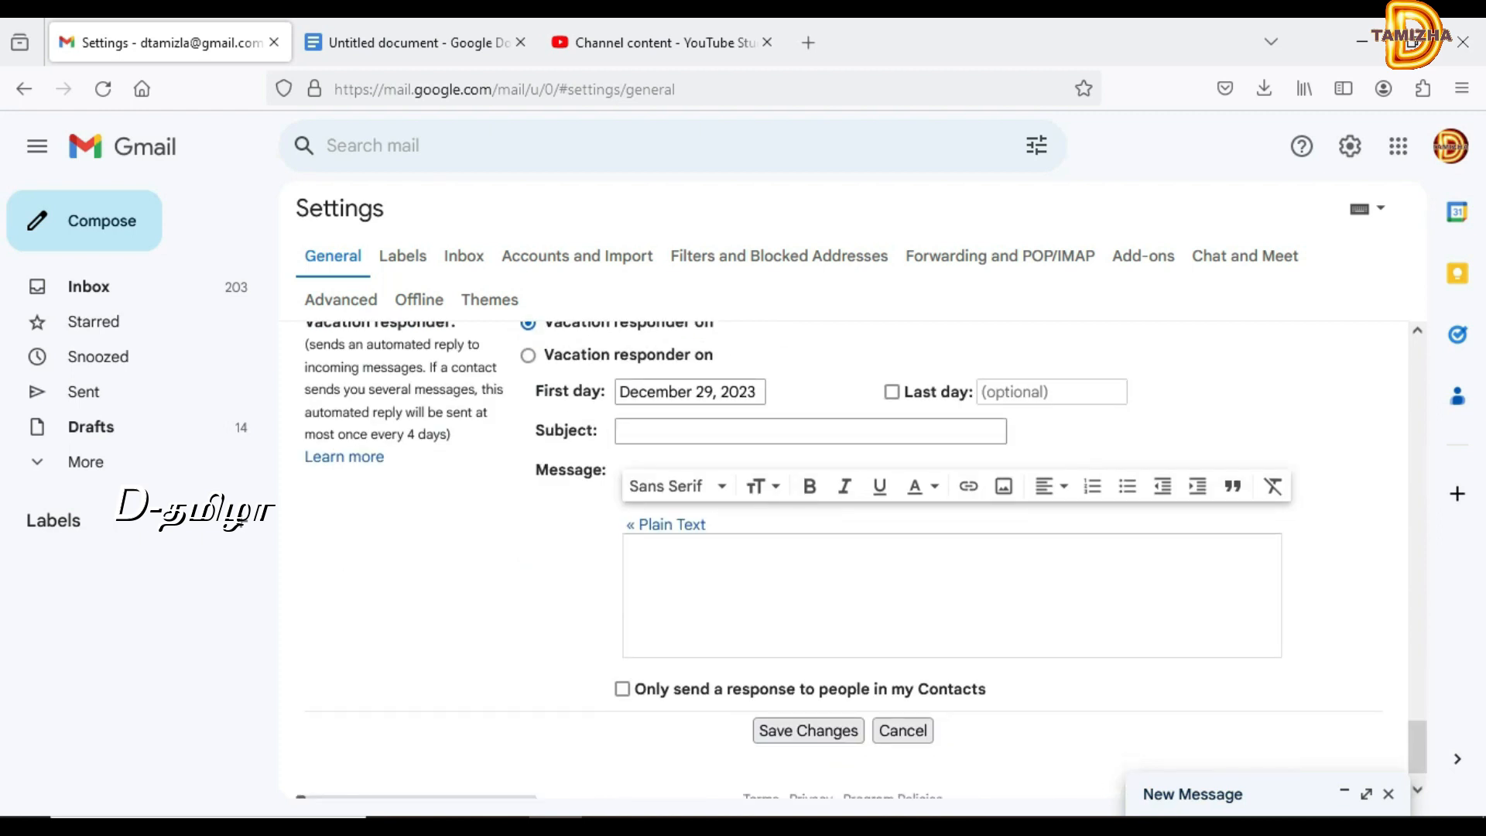
left_click(808, 730)
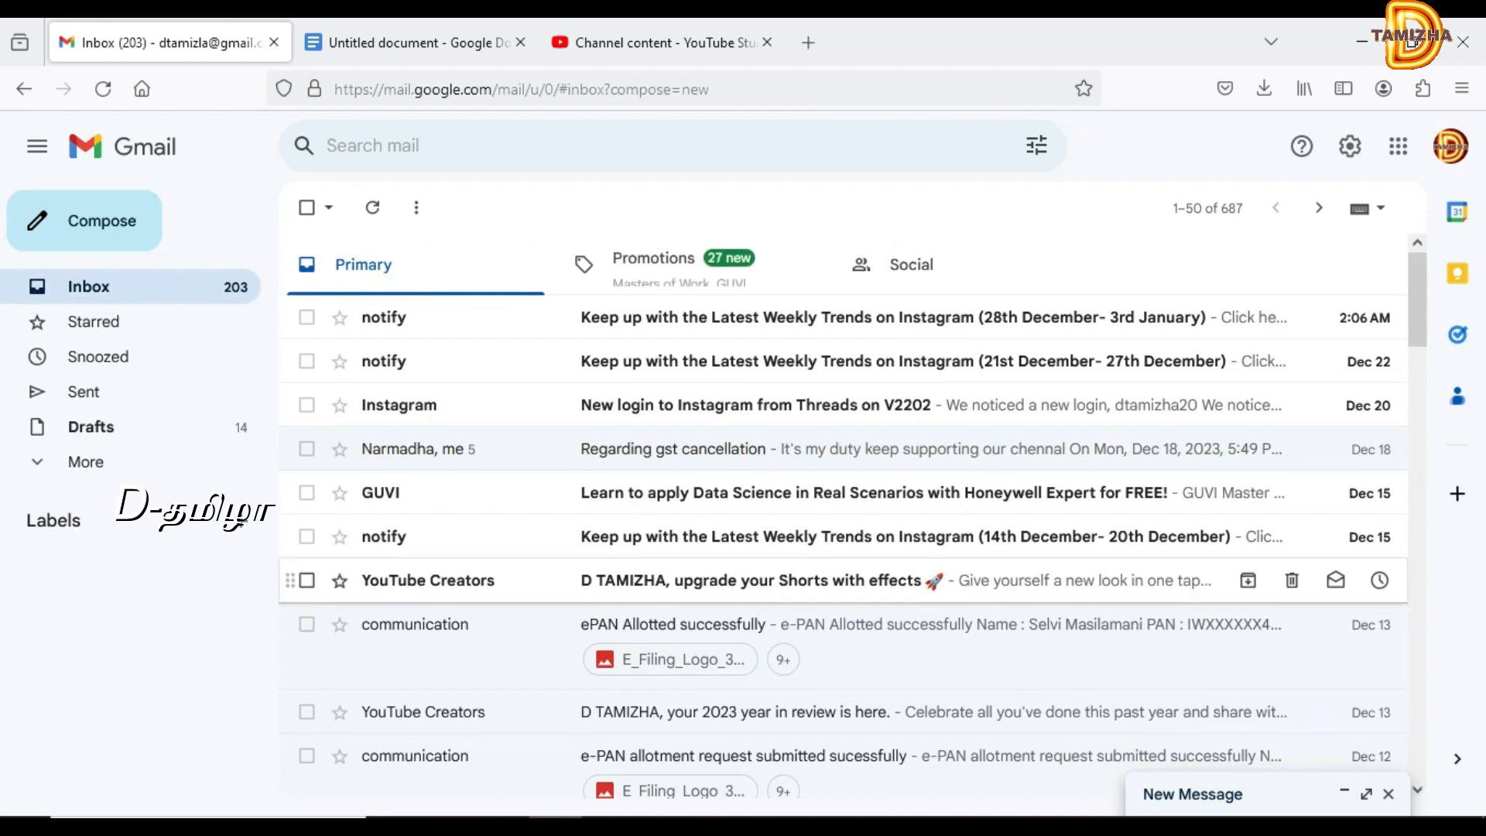
Compose a new message with the default signature to a suggested contact, enter "D" as the subject, and send it
left_click(85, 222)
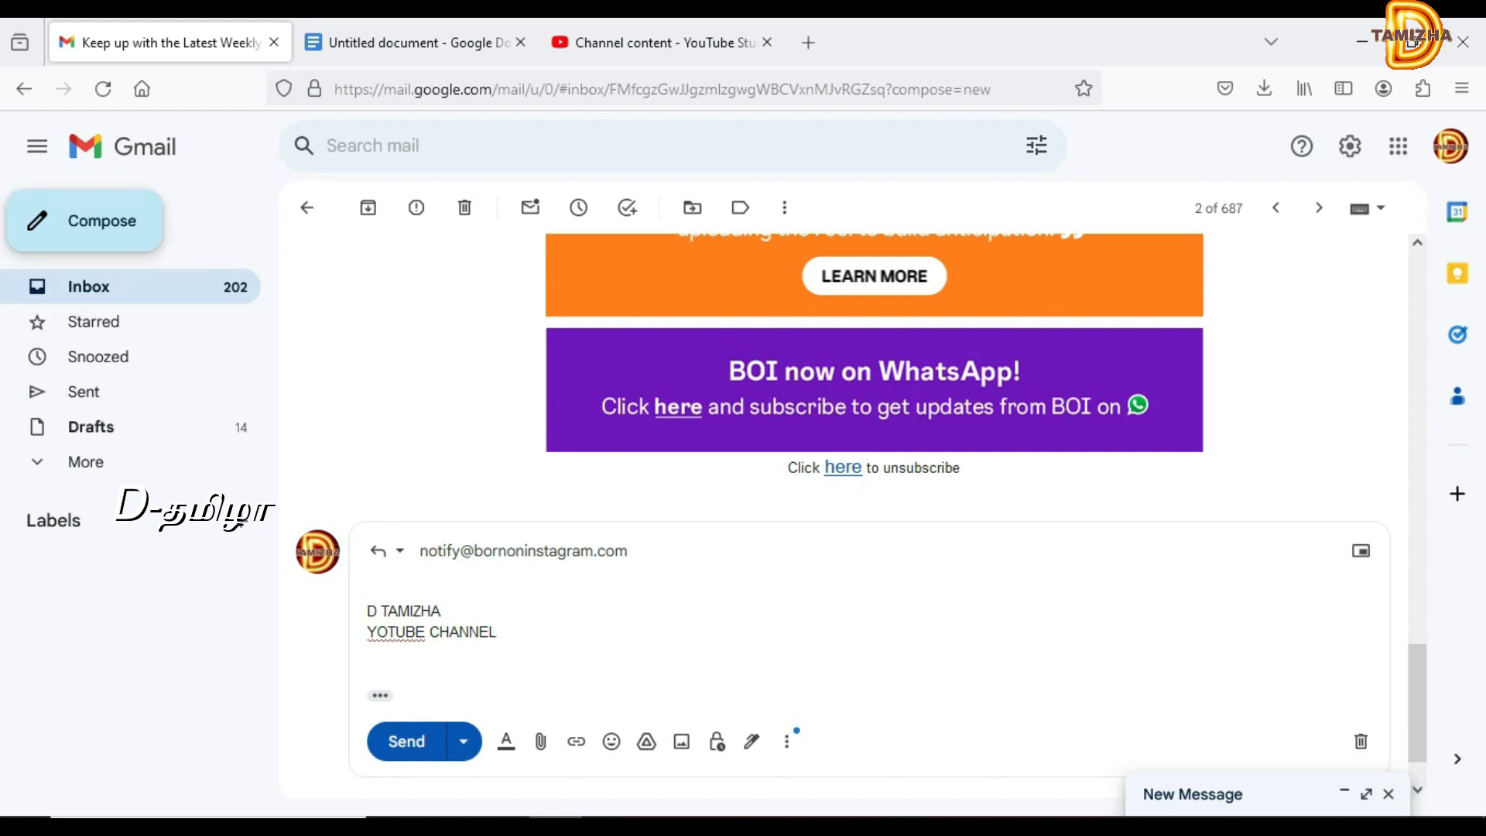
left_click(85, 220)
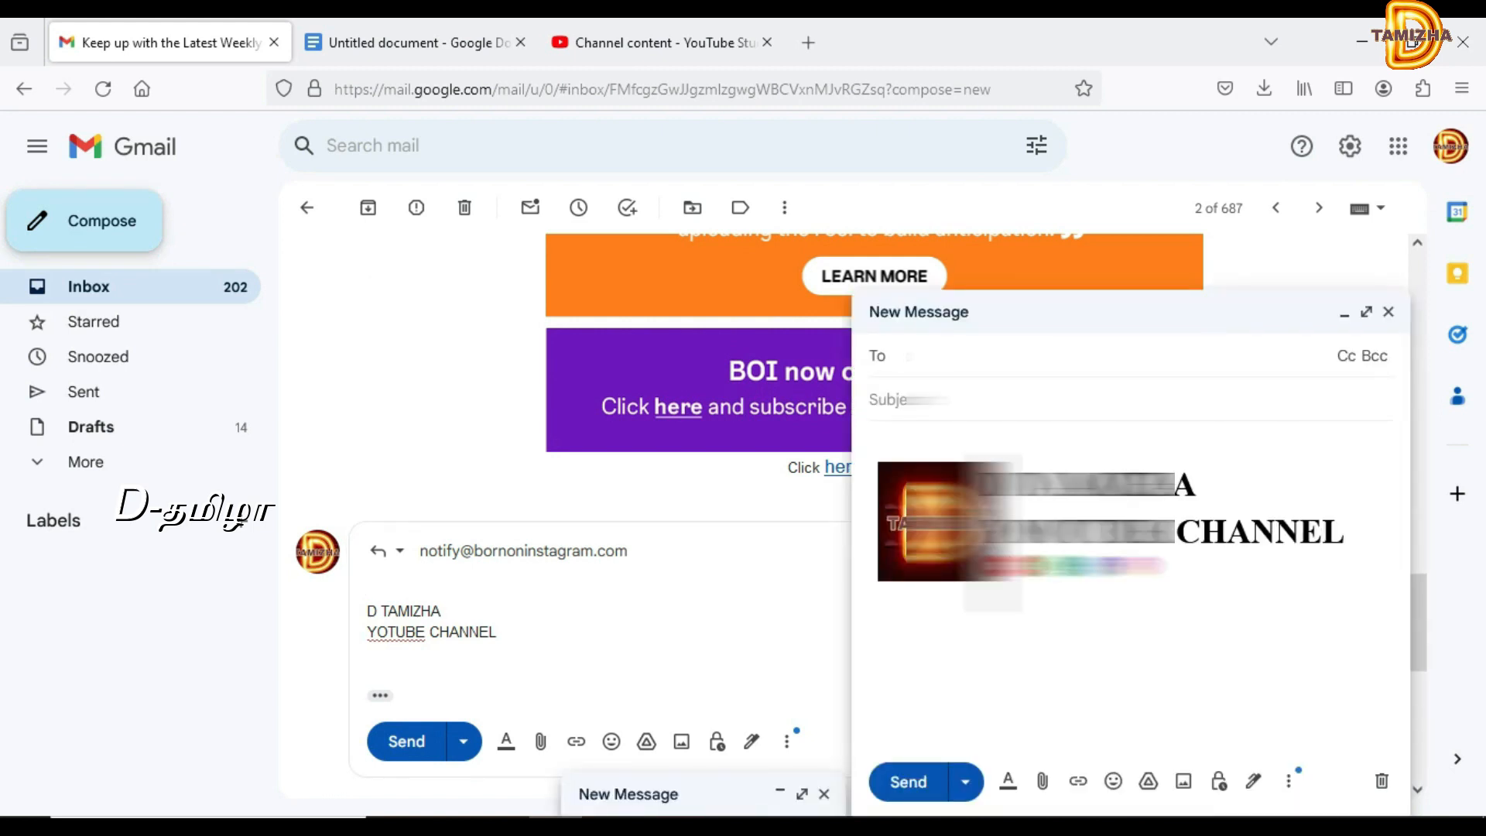
type("D")
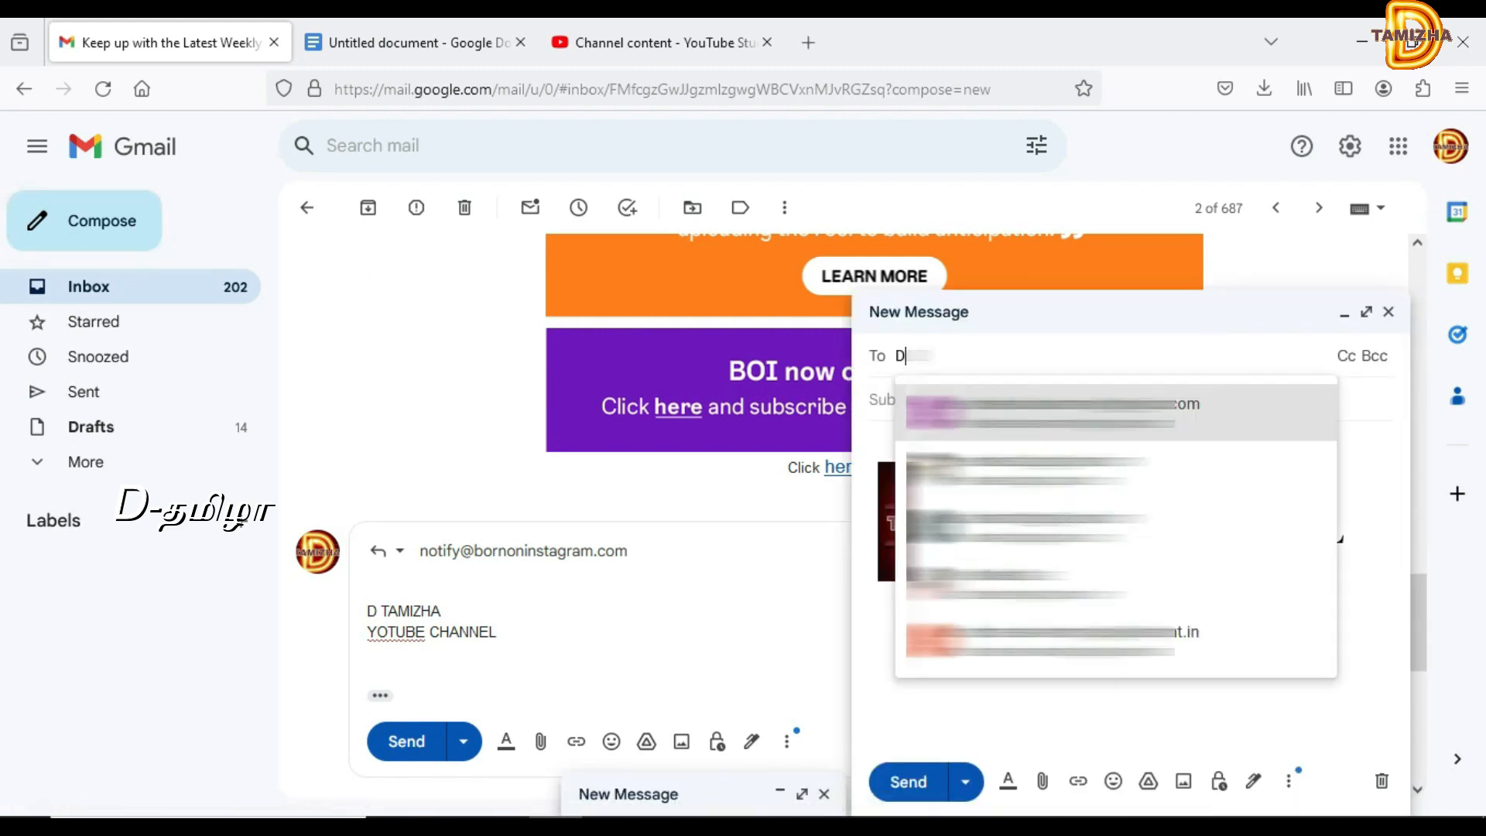
key("Return")
key("Tab")
type("D")
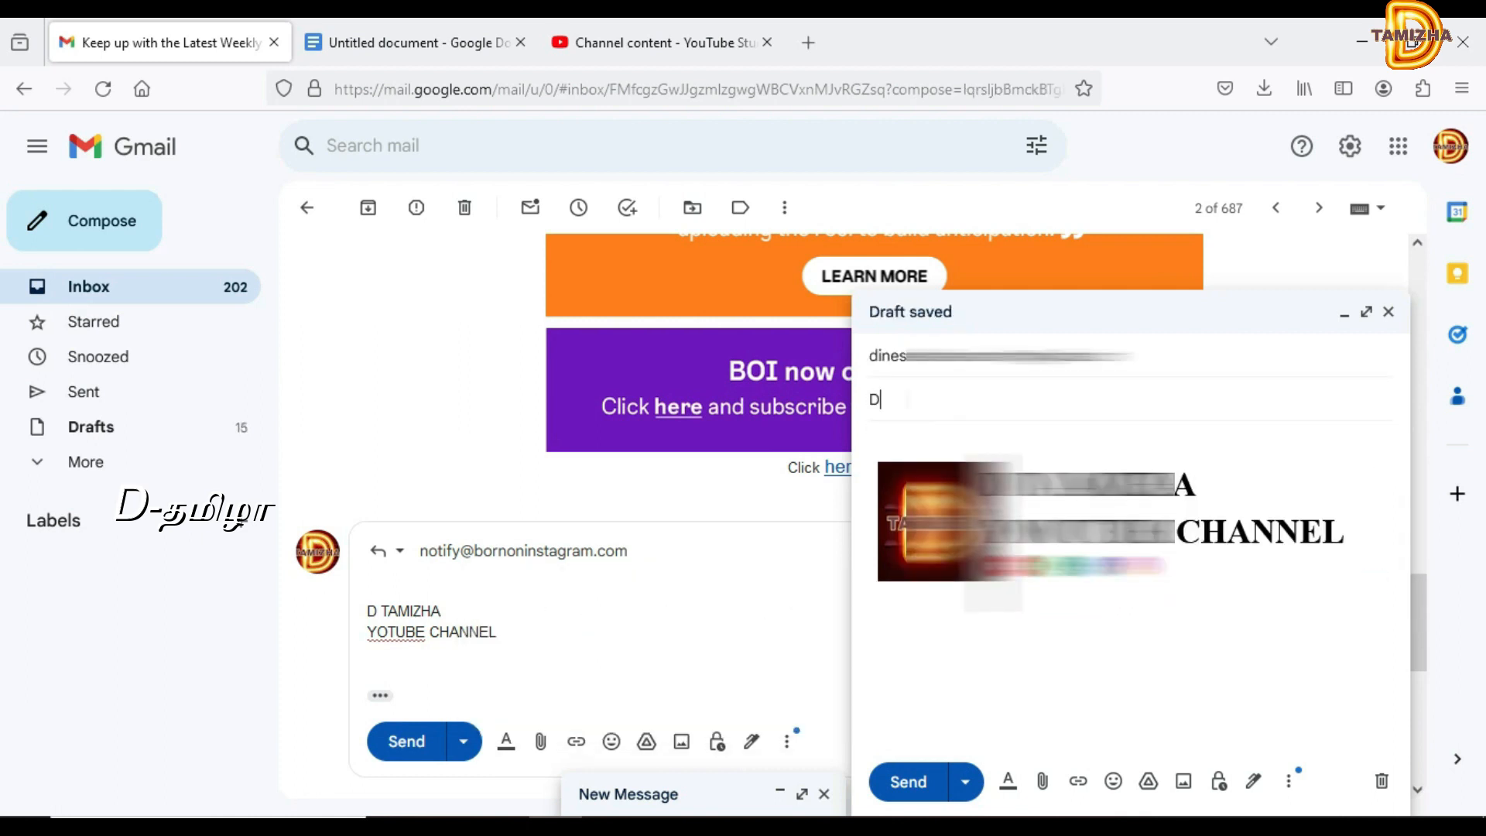
key("ctrl+Return")
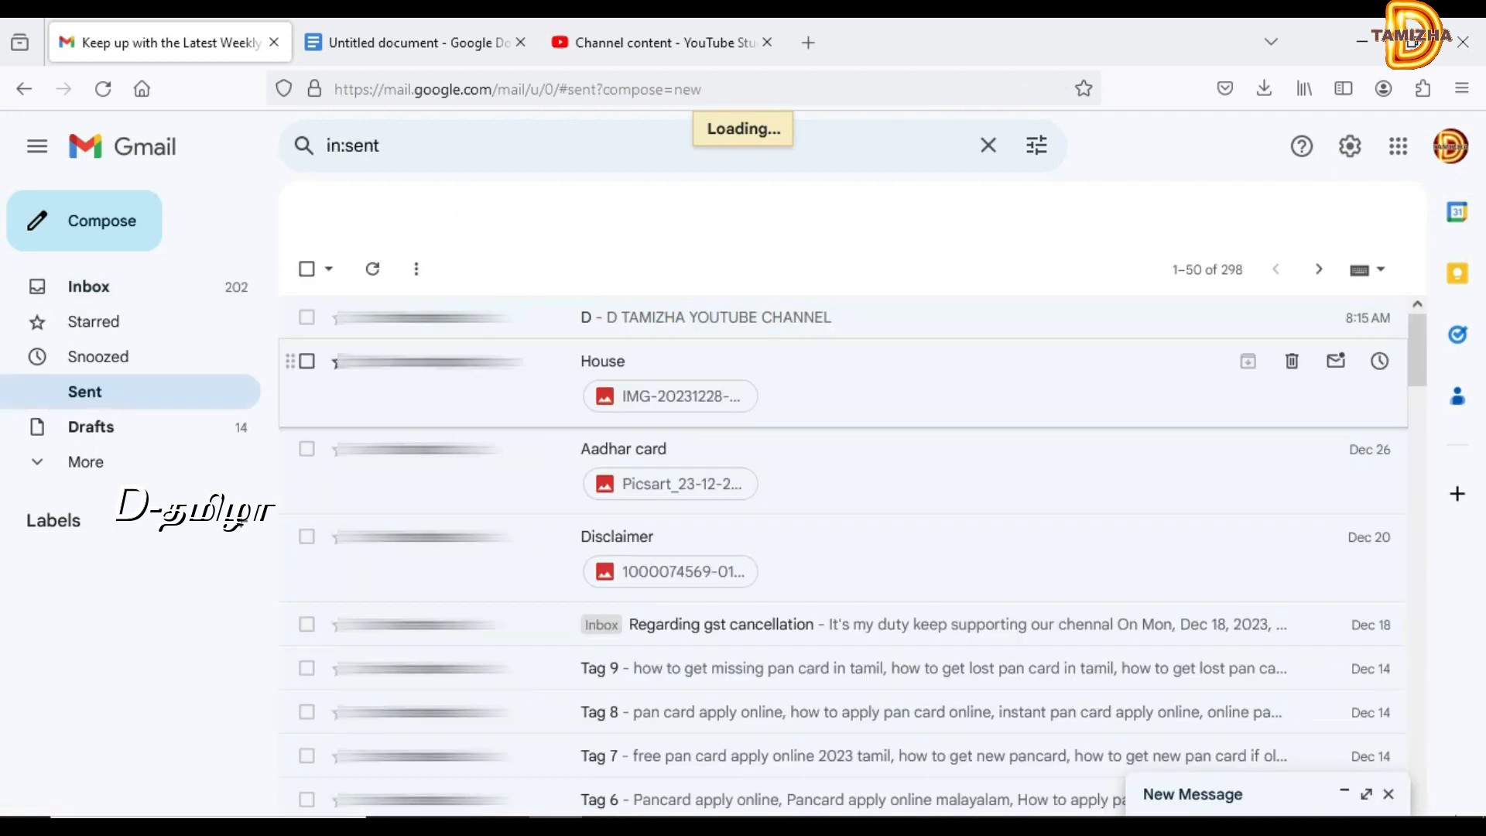
Open the sent message "D", test the YouTube icon link in its signature, and close the page it opens
left_click(706, 318)
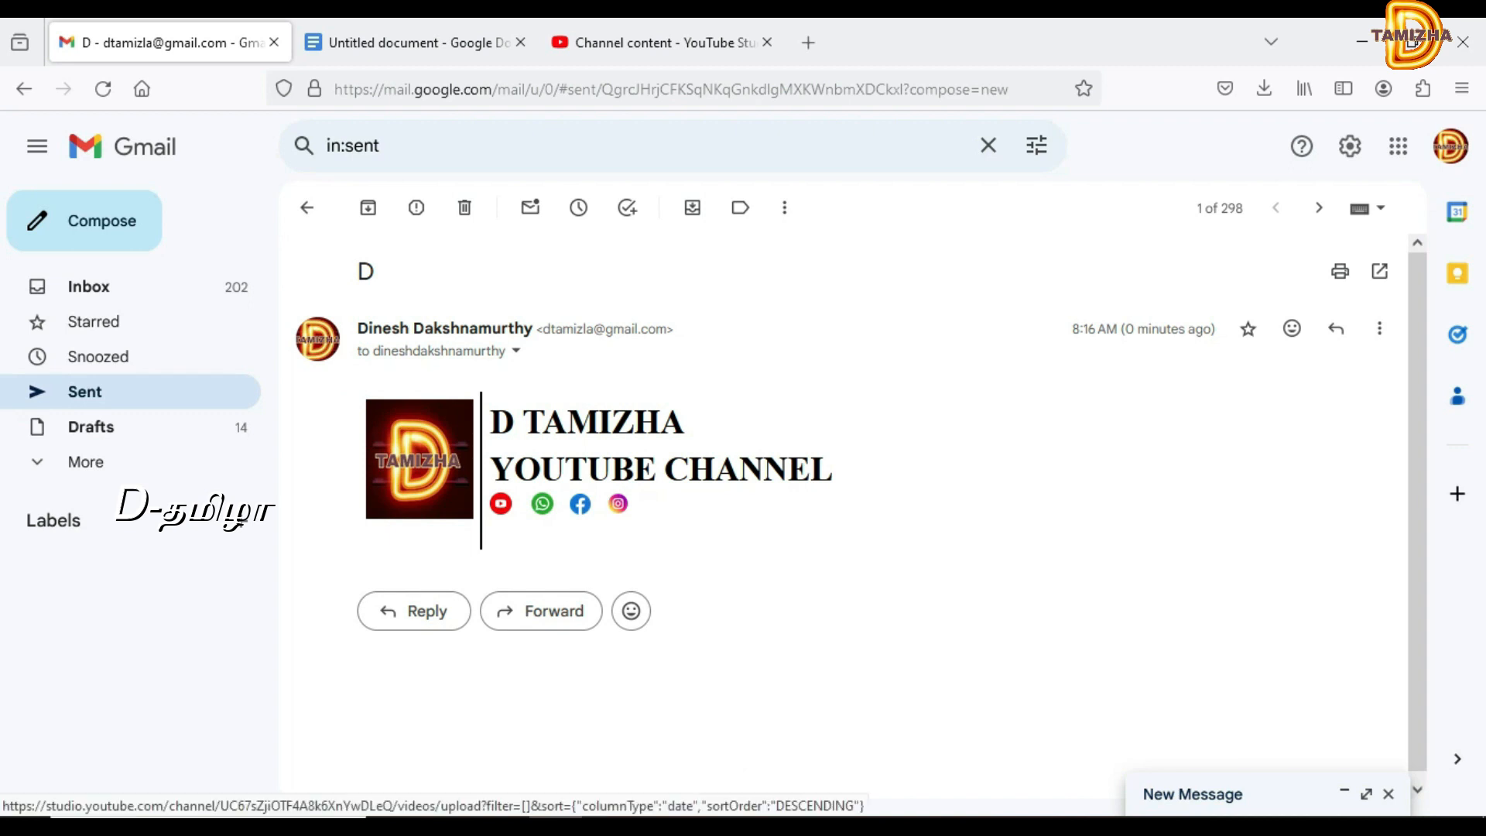
left_click(500, 503)
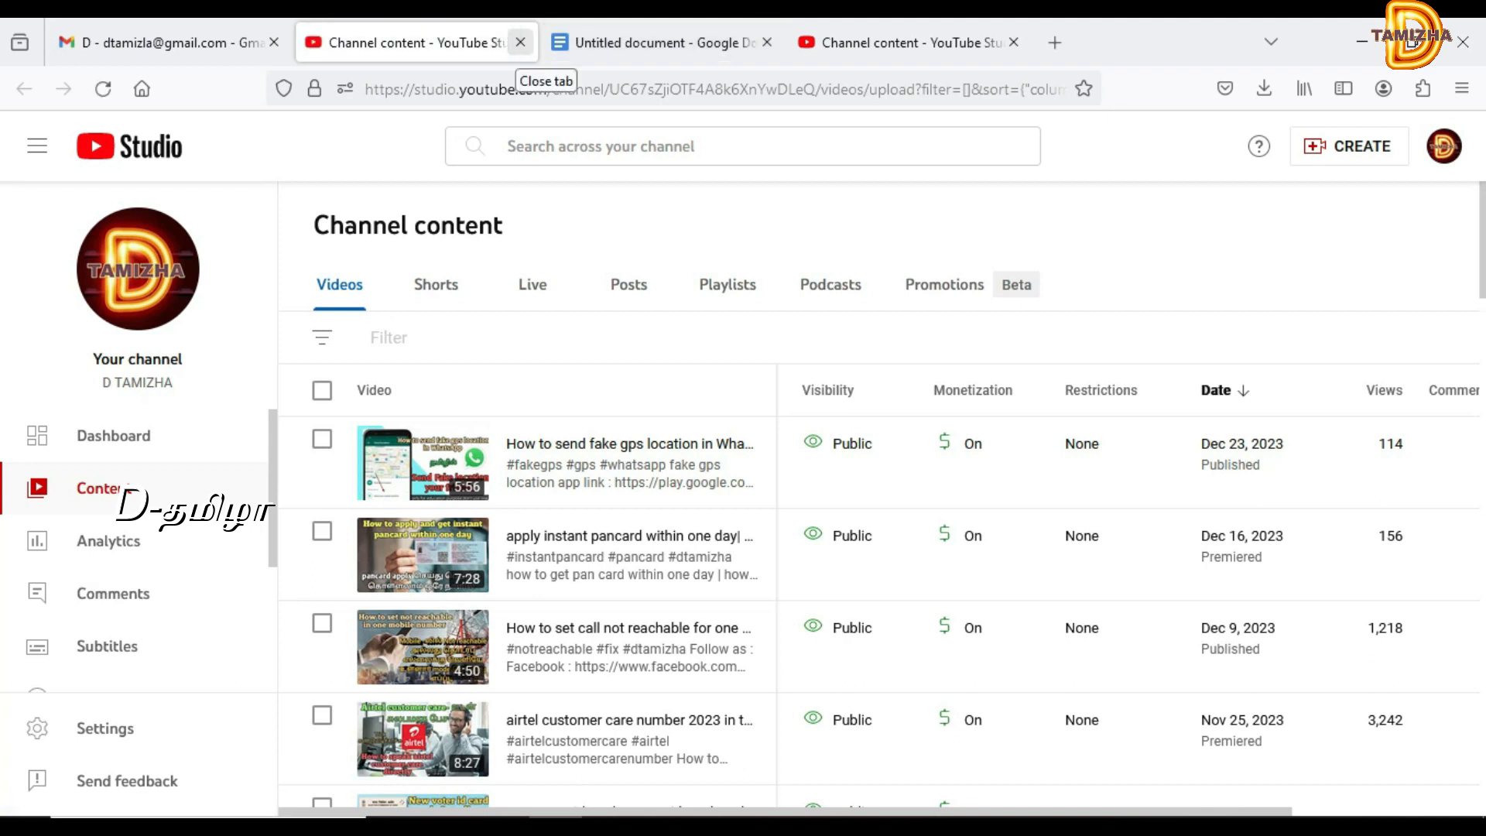
left_click(520, 43)
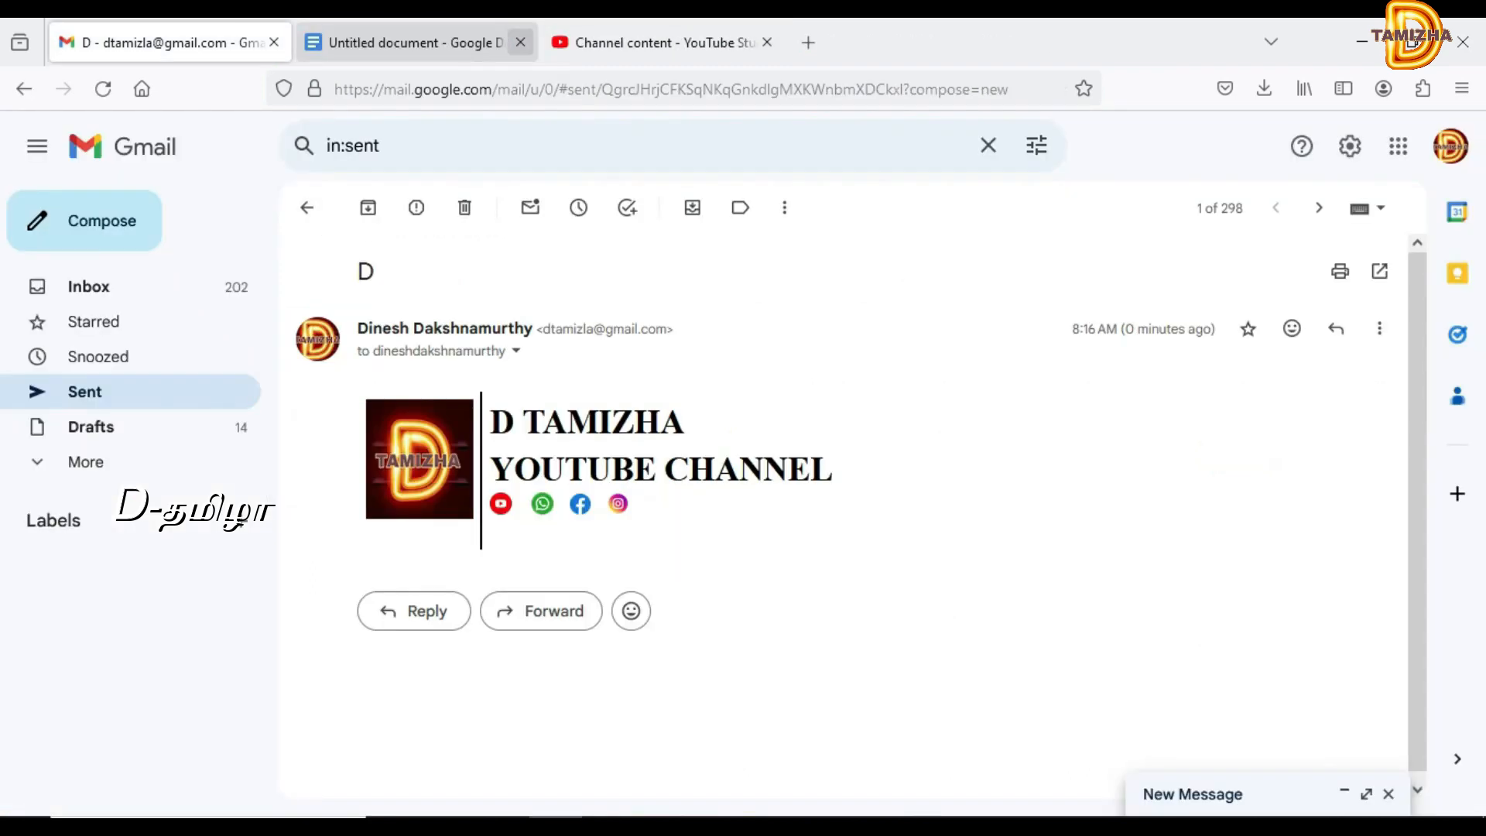